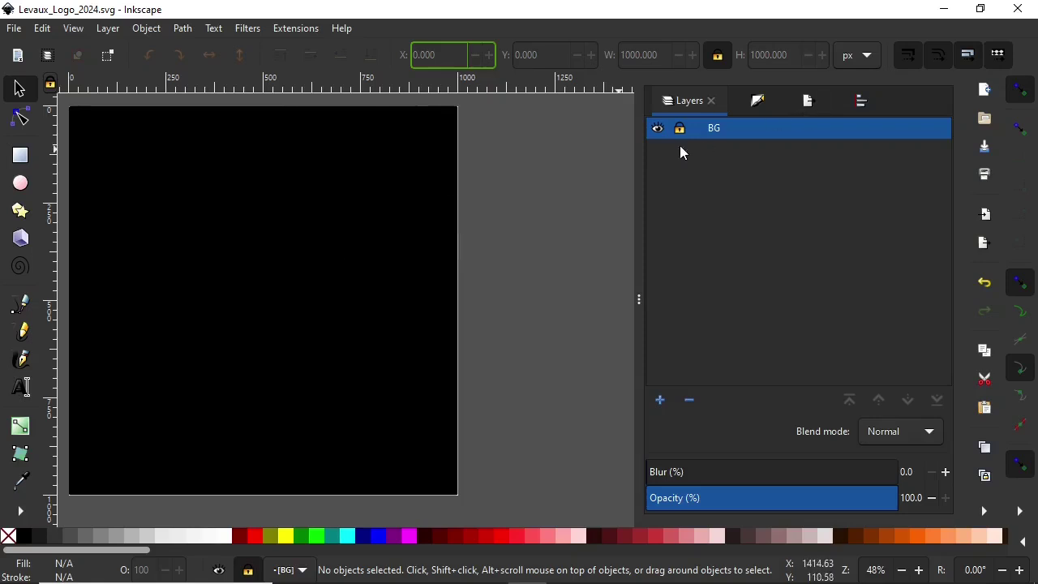
Step: Add three new layers named Reference, Design and Watermark above BG
key(ctrl+shift+n)
text(Reference)
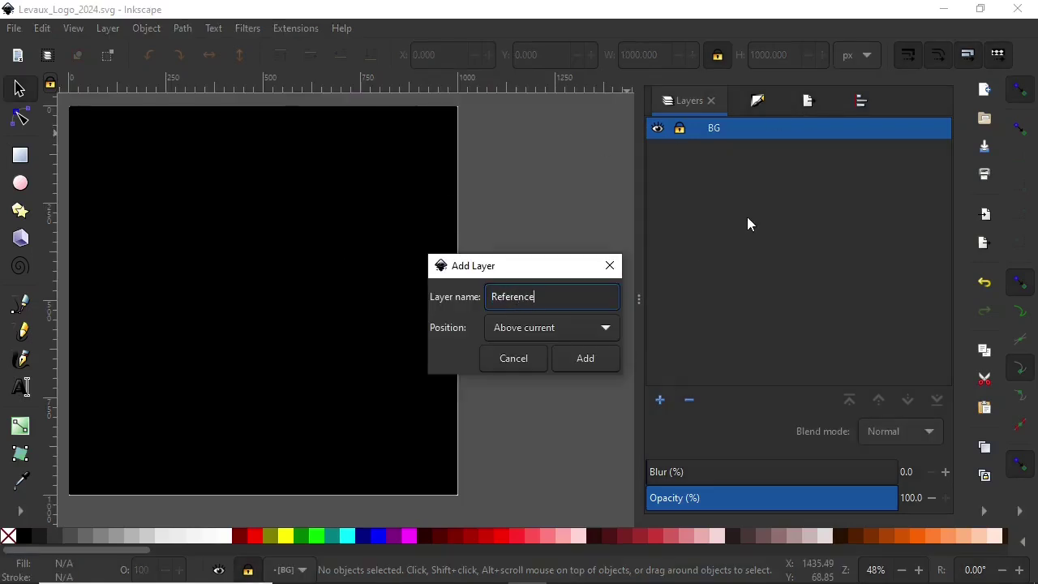
key(Return)
key(ctrl+shift+n)
text(Design)
key(Return)
key(ctrl+shift+n)
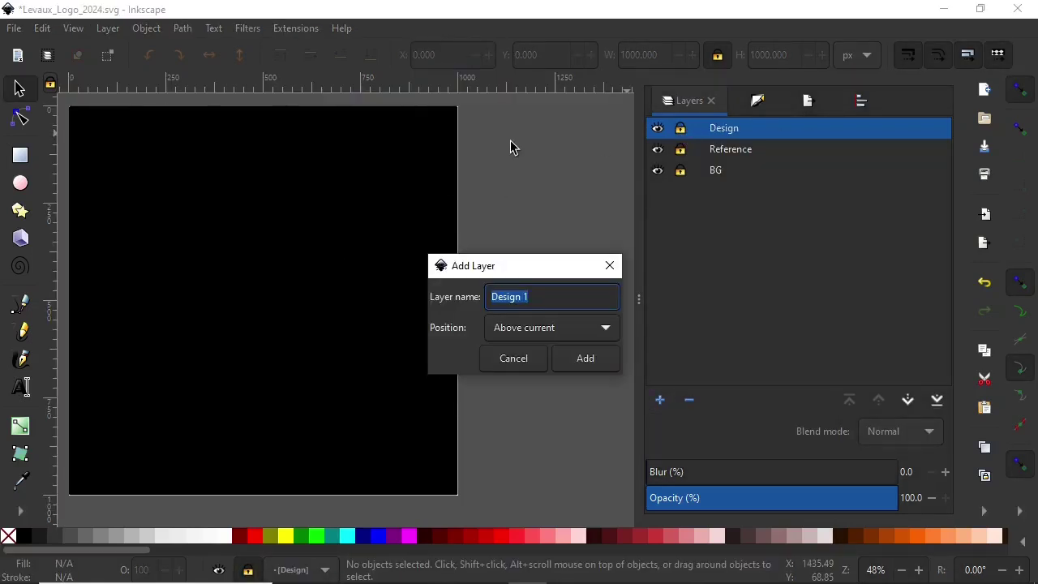
text(Watermark)
click(570, 369)
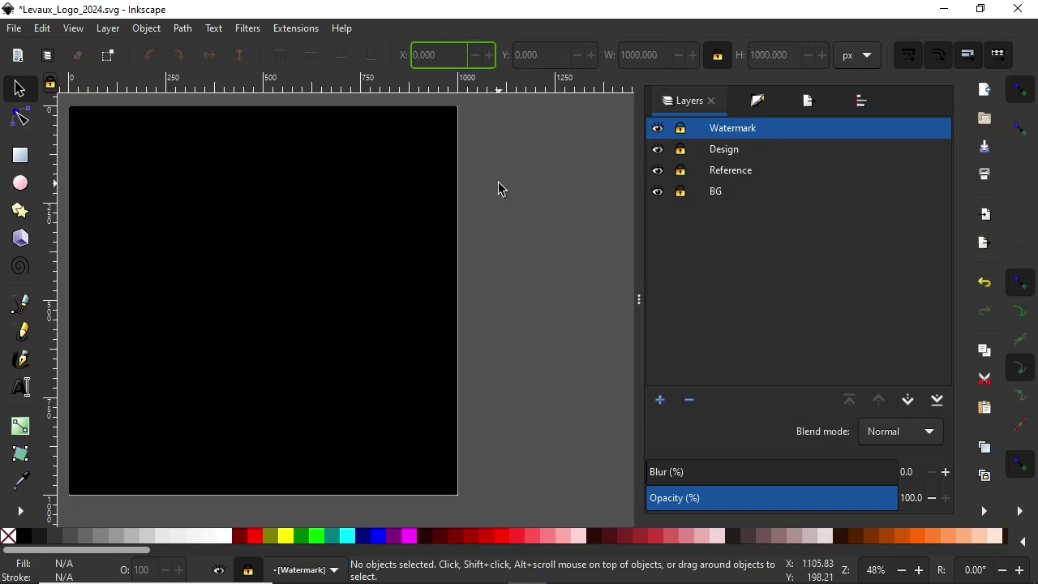
Step: Make Reference the current layer, save the logo, and show the My Office folder
click(689, 171)
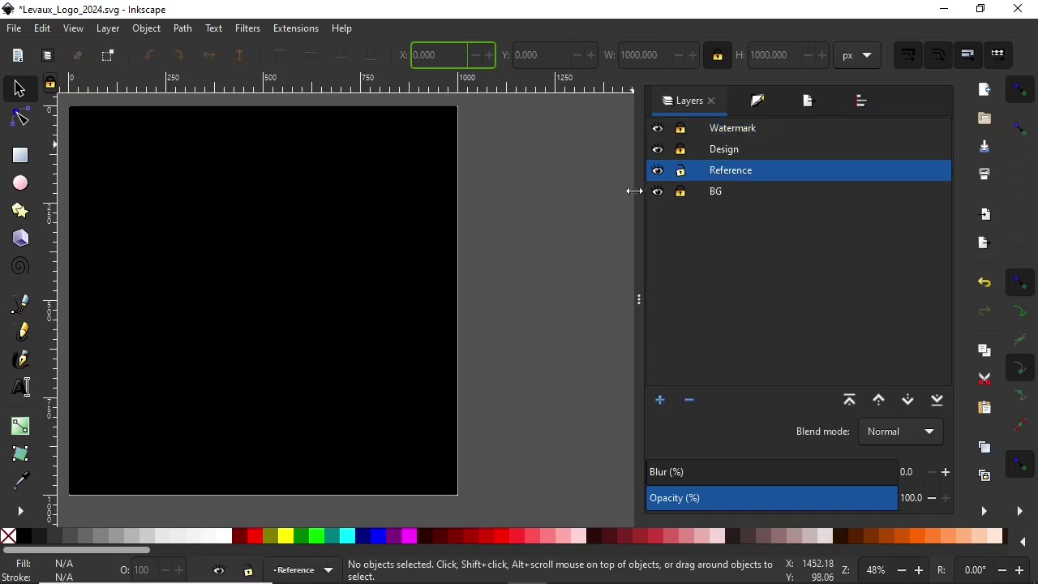
key(ctrl+s)
key(alt+Tab)
click(266, 296)
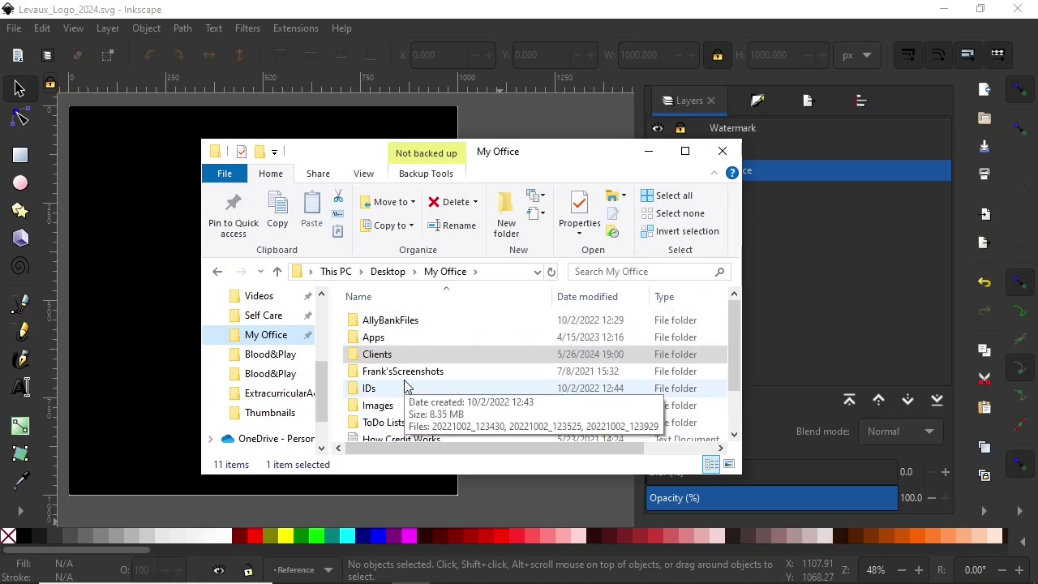
Step: Open the recent file Thumbnail_QuickSave_StoreArt.svg
click(13, 30)
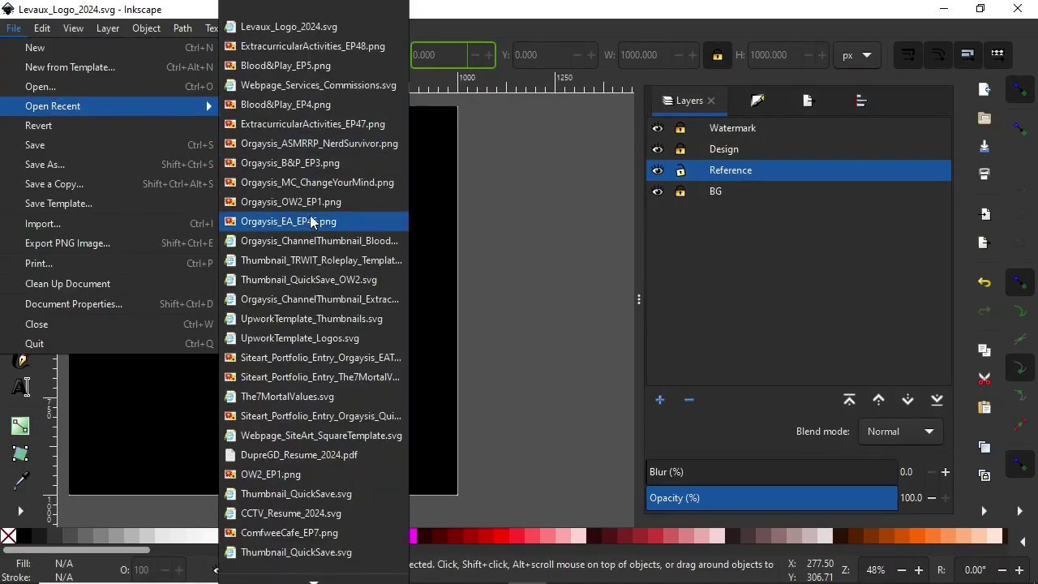
mouse_move(52, 106)
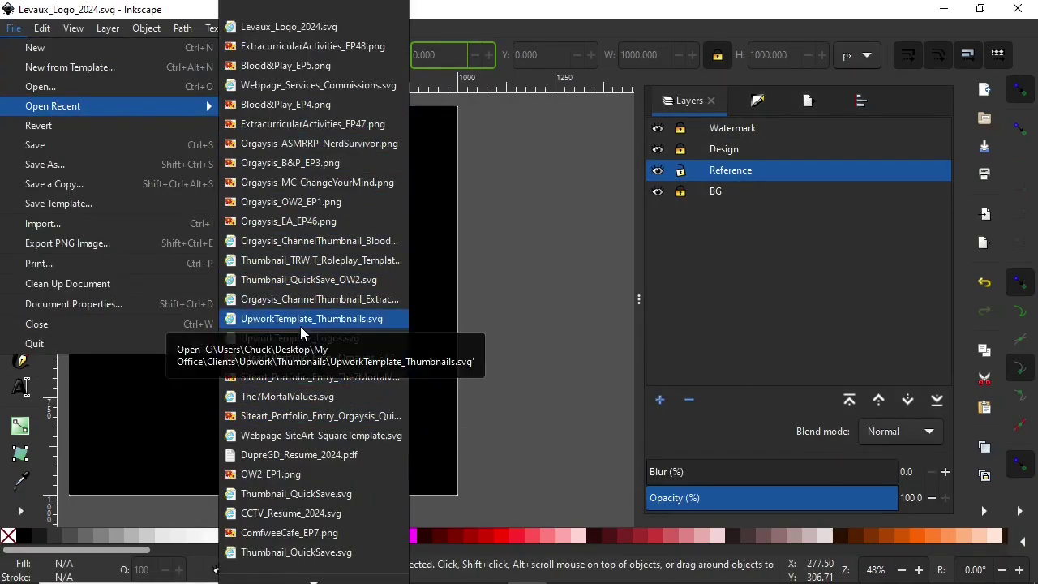
scroll(332, 466, down, 4)
scroll(321, 454, up, 2)
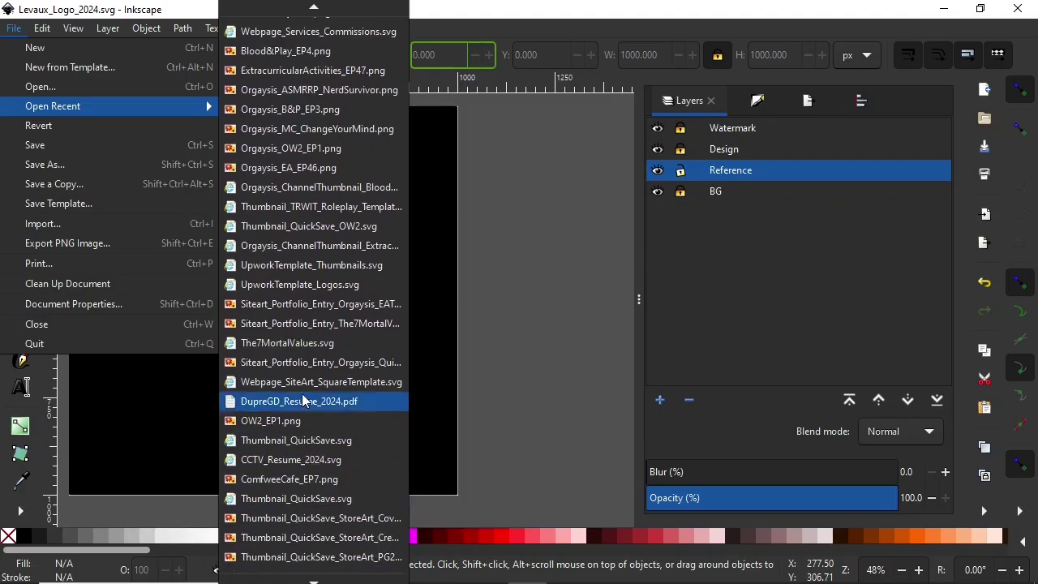
scroll(313, 365, up, 2)
scroll(300, 174, down, 1)
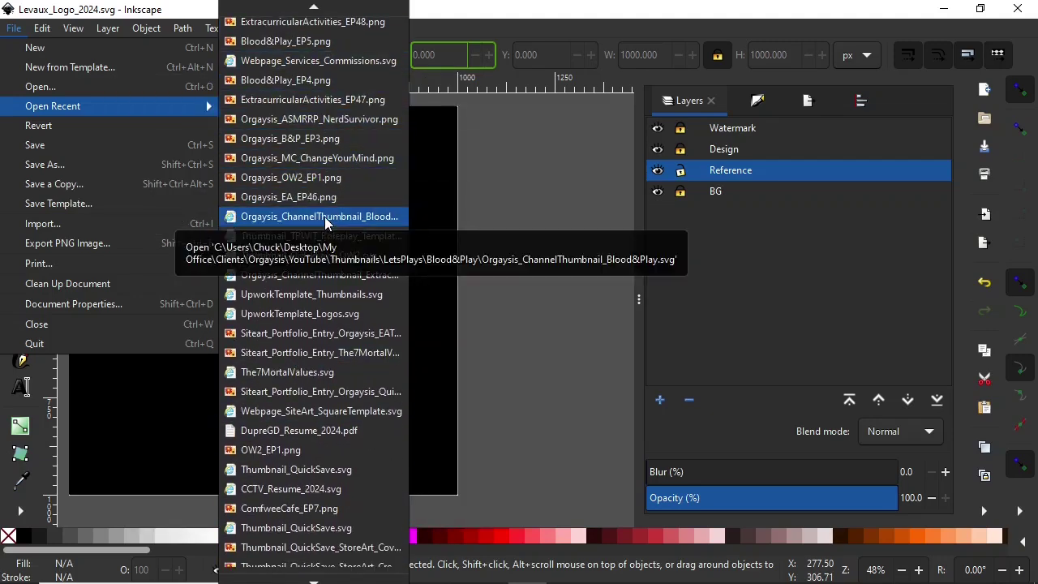
scroll(332, 332, down, 3)
scroll(333, 333, down, 2)
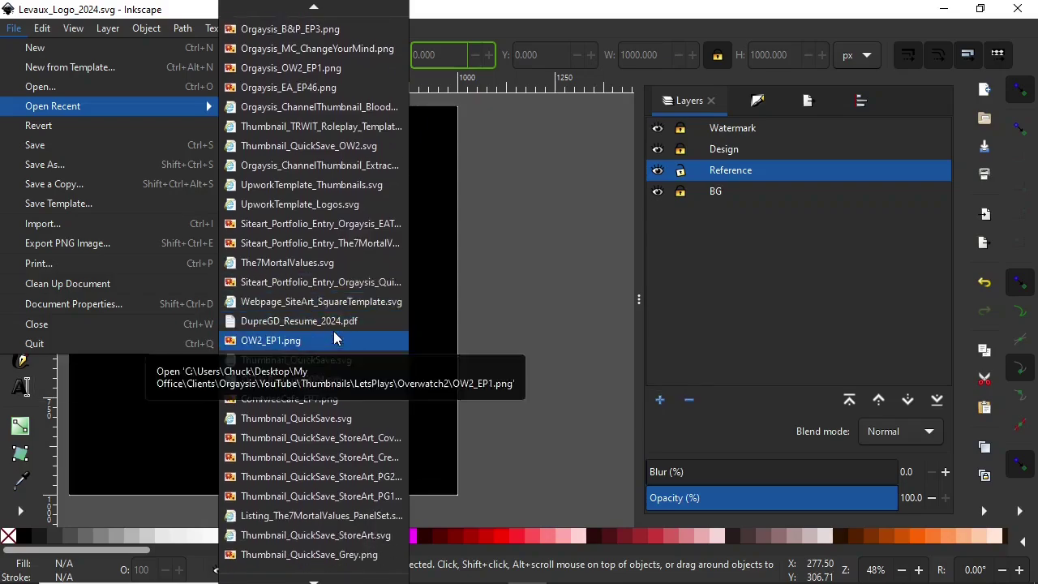
click(328, 519)
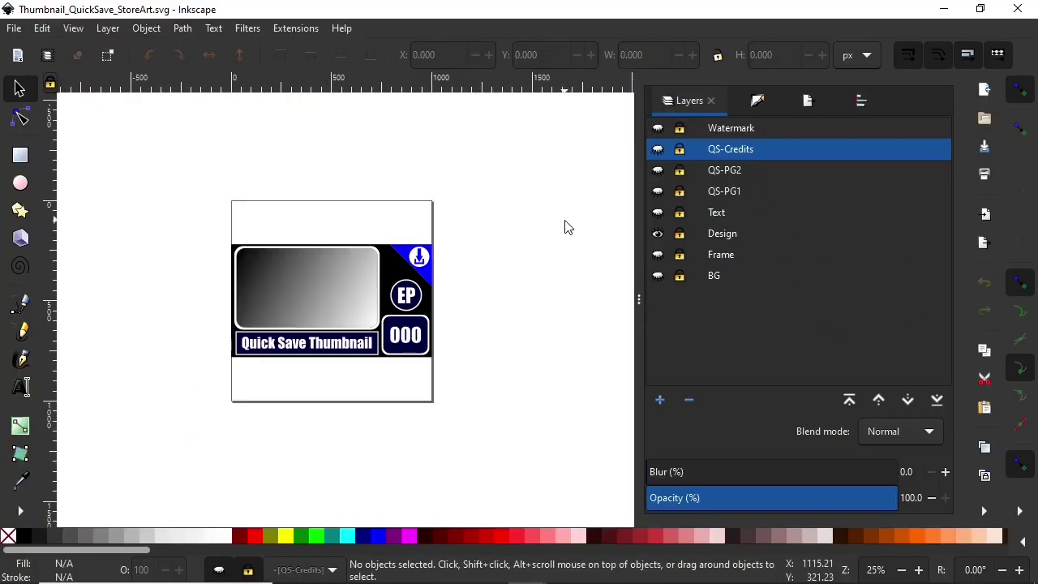
Step: Show the QS-Credits layer, then return to the Levaux logo document
click(658, 191)
click(657, 149)
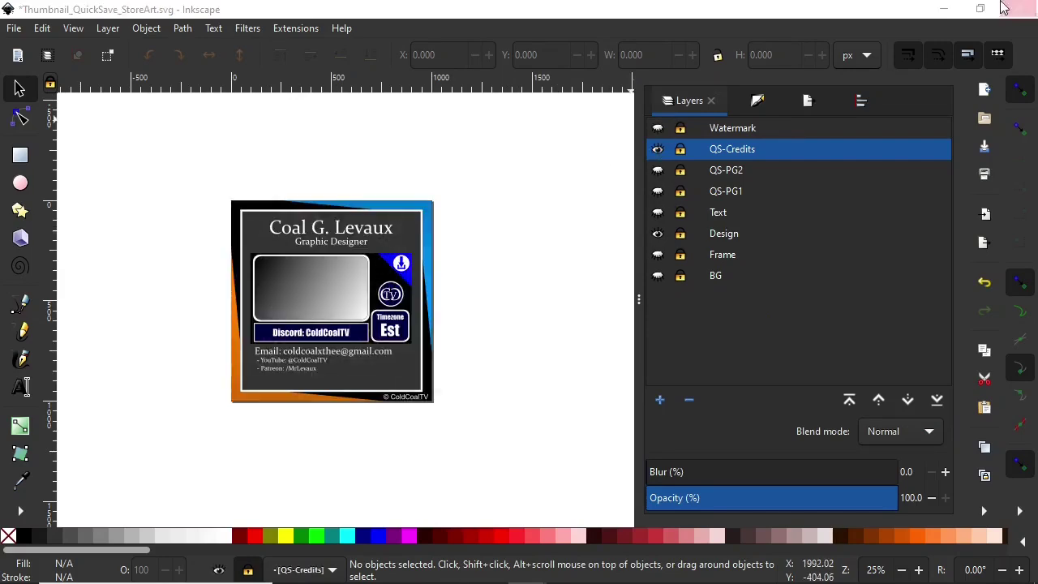
click(48, 86)
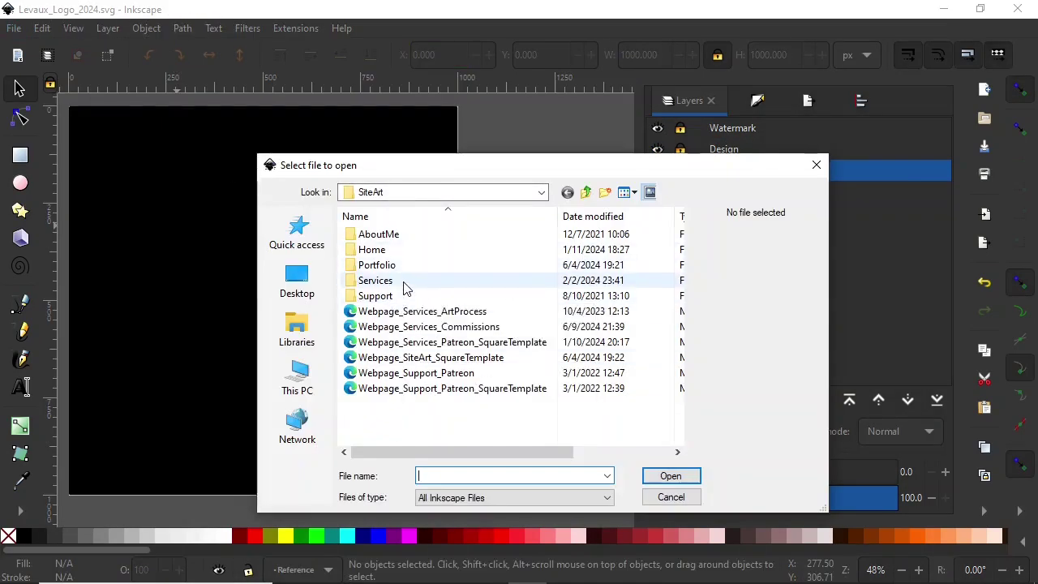
Step: Open Thumbnail_QuickSave.svg from the Store Items > Thumbnail_QuickSave folder
click(446, 192)
click(419, 366)
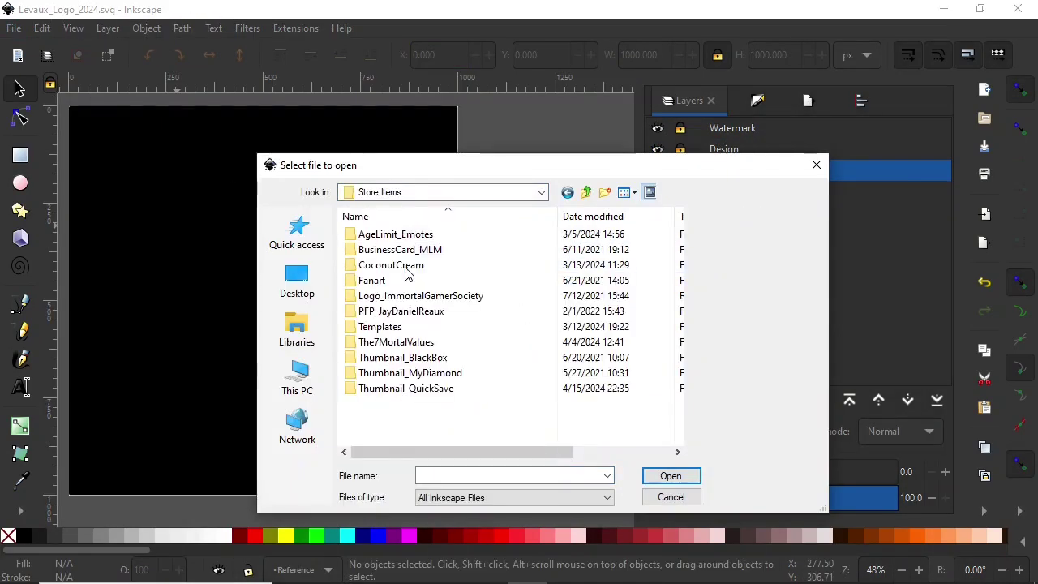
double_click(406, 388)
double_click(410, 281)
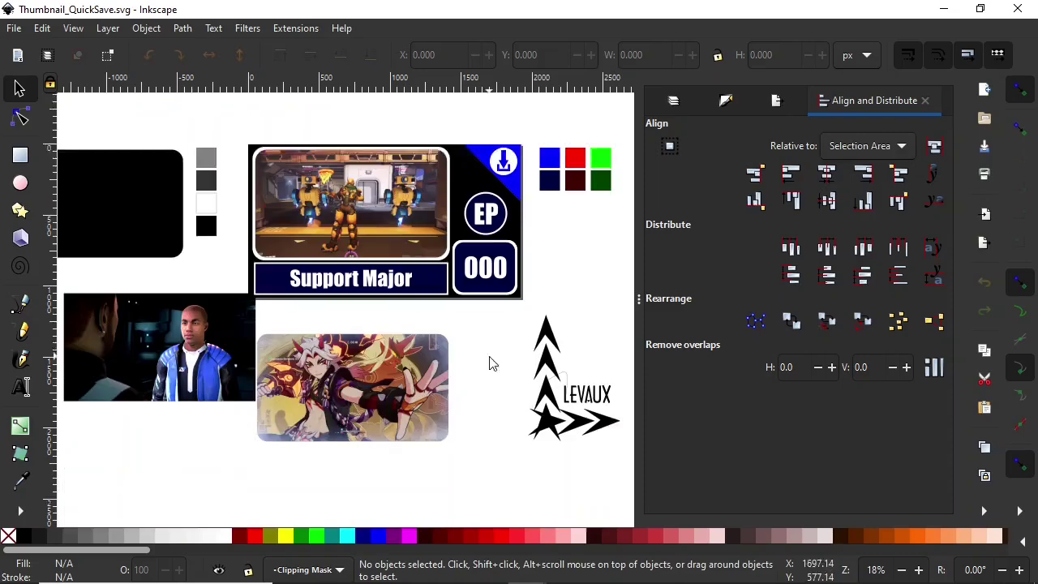
Step: On the Design layer, select and copy the whole LEVAUX logo sketch, then return to Levaux_Logo
scroll(493, 362, down, 2)
click(673, 100)
click(657, 233)
click(723, 212)
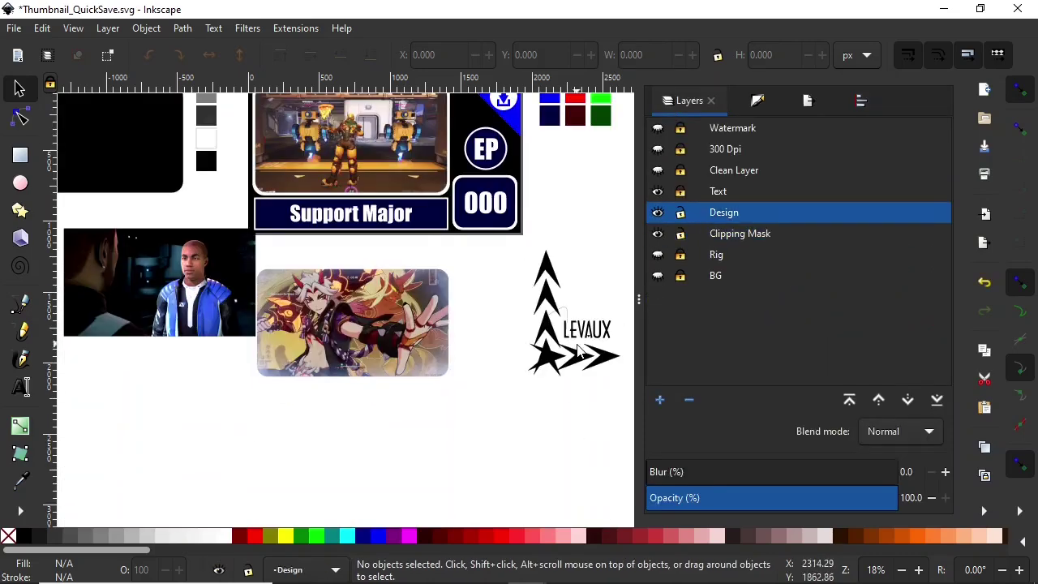
drag(486, 202, 554, 240)
key(ctrl+z)
drag(493, 398, 635, 240)
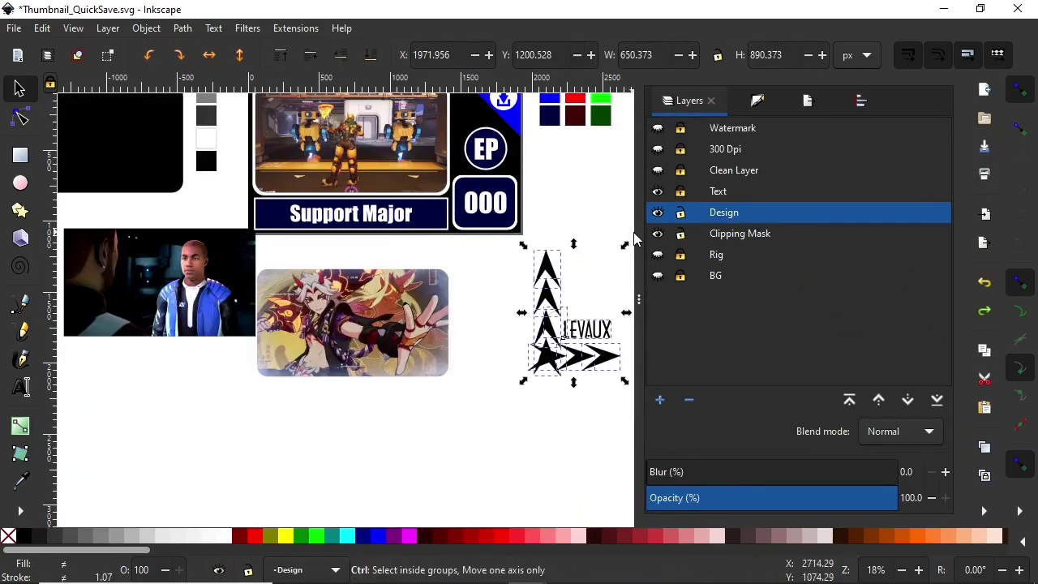
key(Escape)
scroll(341, 324, up, 2)
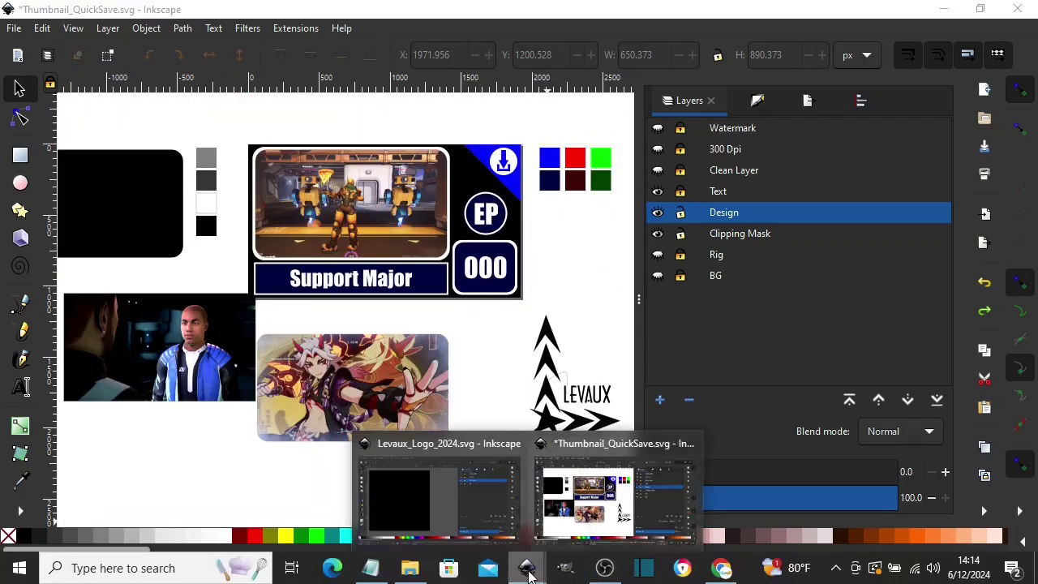
click(438, 499)
Step: Hide the BG layer and paste the LEVAUX logo sketch into the Reference layer
click(657, 191)
key(ctrl+v)
mouse_move(221, 185)
mouse_down()
mouse_move(246, 219)
mouse_move(248, 360)
mouse_up()
drag(317, 301, 529, 209)
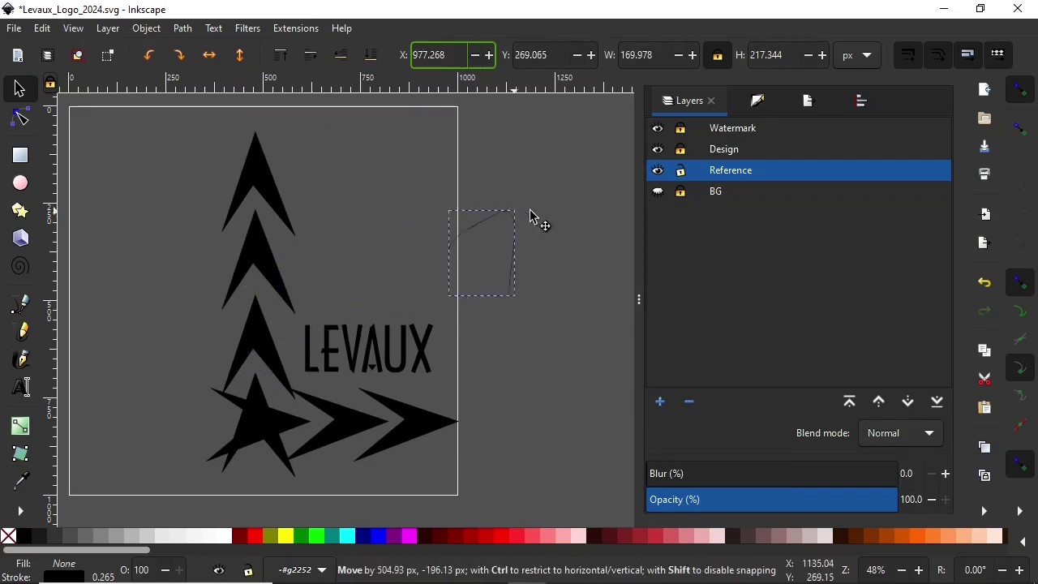
key(ctrl+z)
drag(324, 348, 359, 308)
key(Escape)
key(Escape)
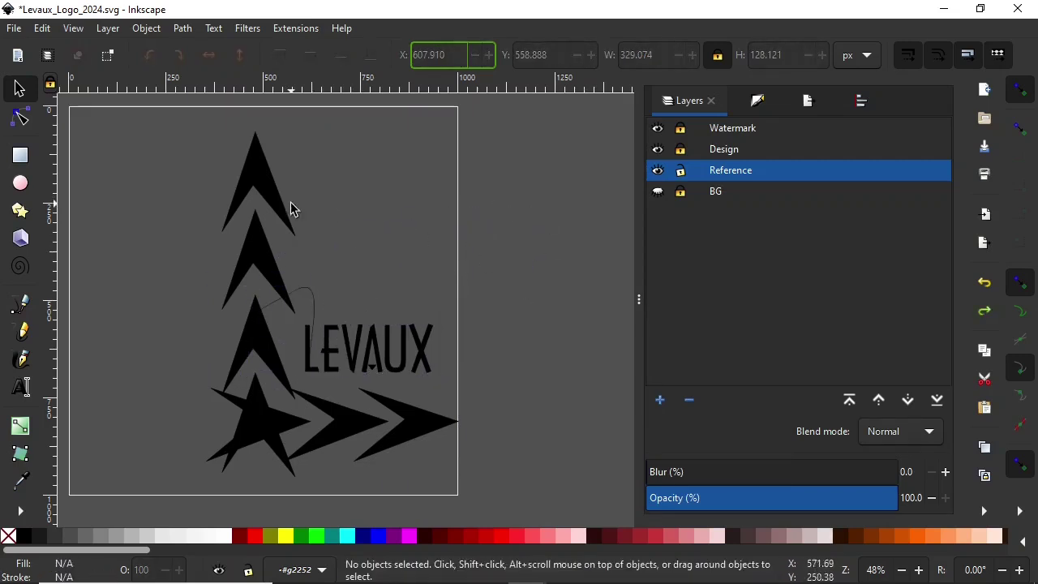
Step: Place the logo beside the page's right edge, make Design current, and save
drag(292, 209, 563, 198)
click(407, 261)
click(531, 204)
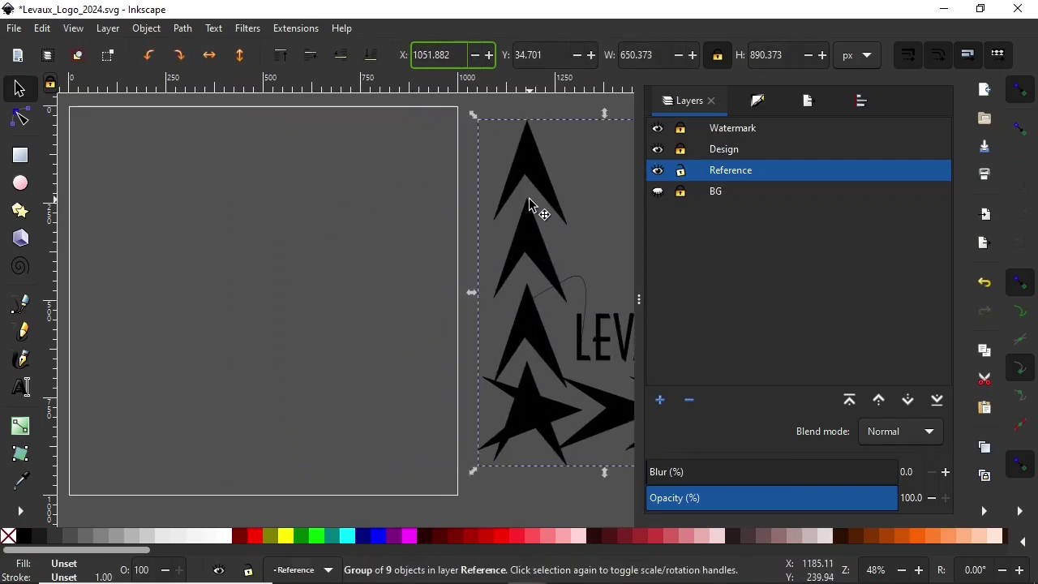
key(Escape)
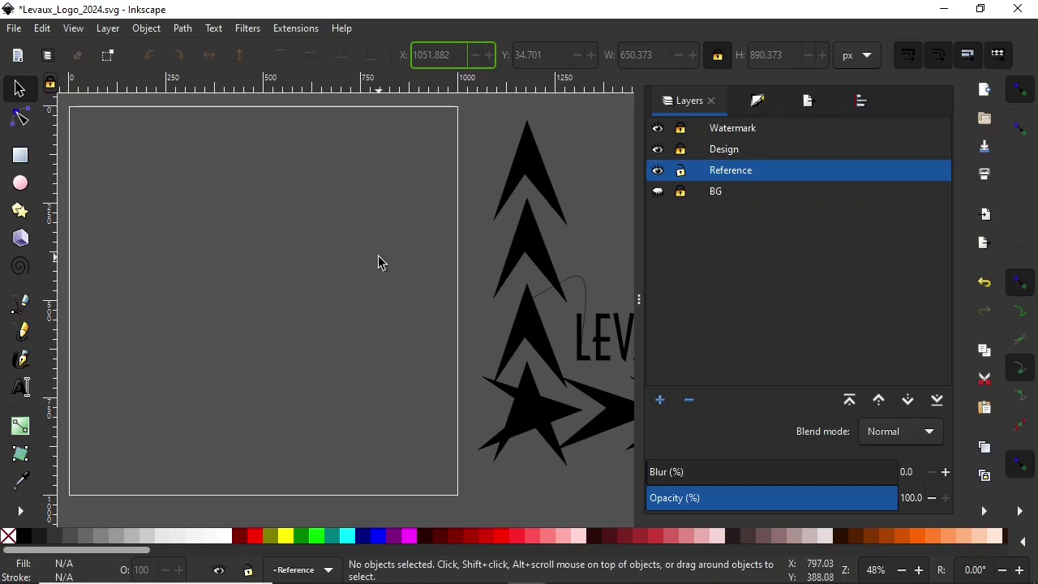
key(ctrl+Page_Up)
key(ctrl+s)
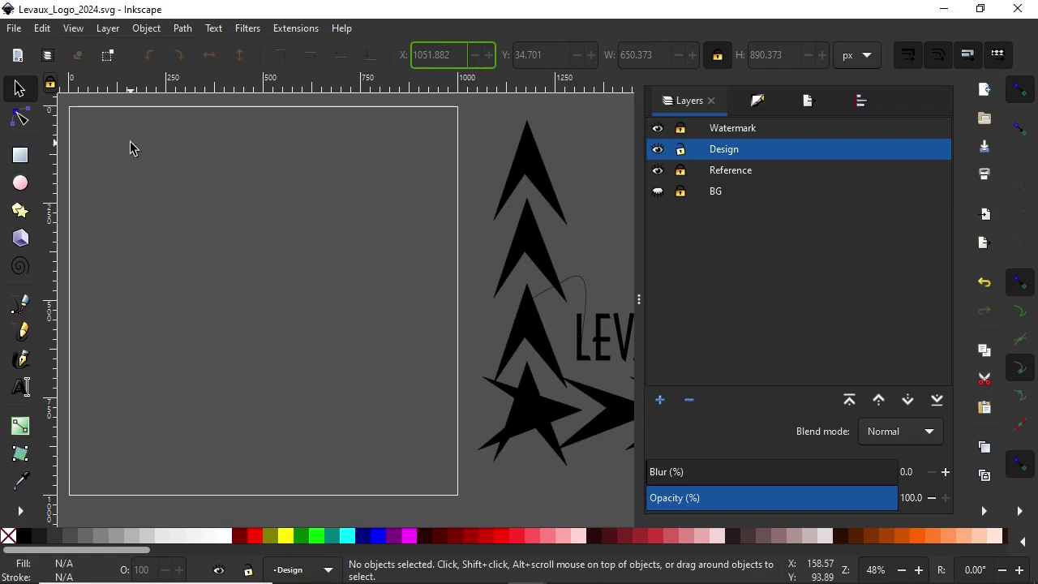
Step: Add a rectangular page grid with magenta minor and major grid lines
key(ctrl+shift+d)
click(702, 75)
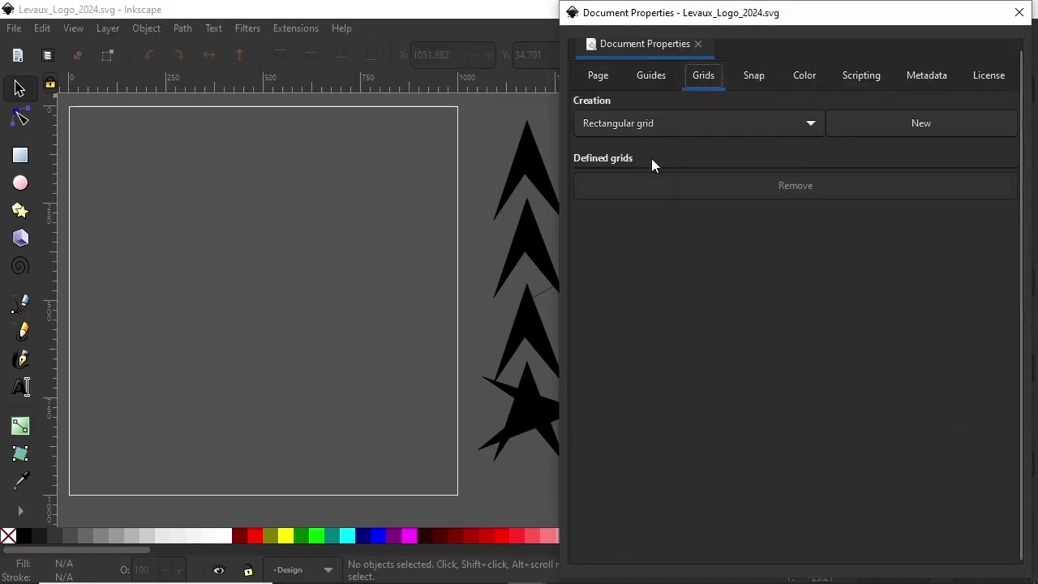
click(651, 75)
click(693, 77)
drag(802, 15, 763, 14)
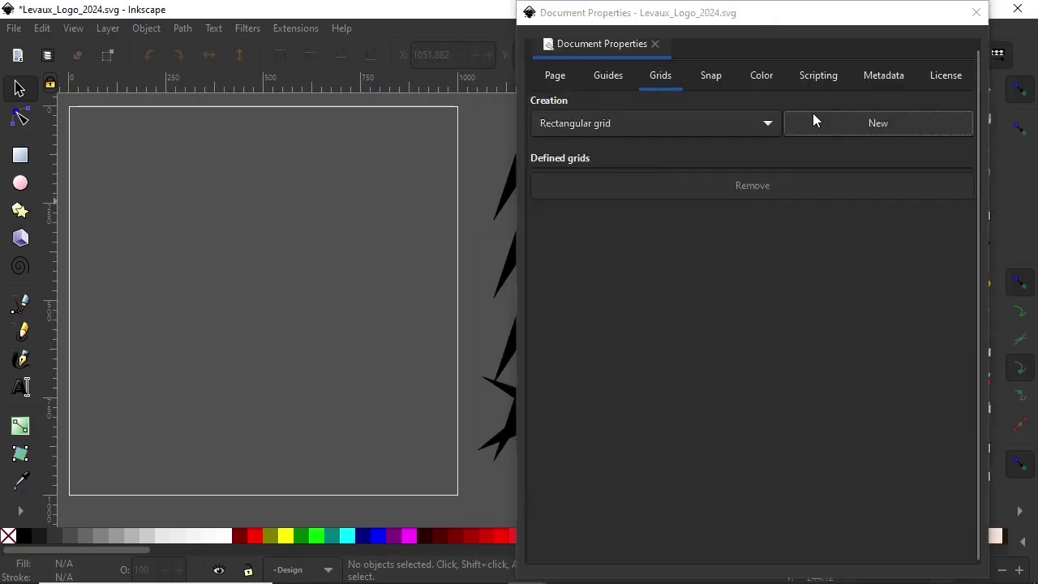
click(813, 123)
click(944, 381)
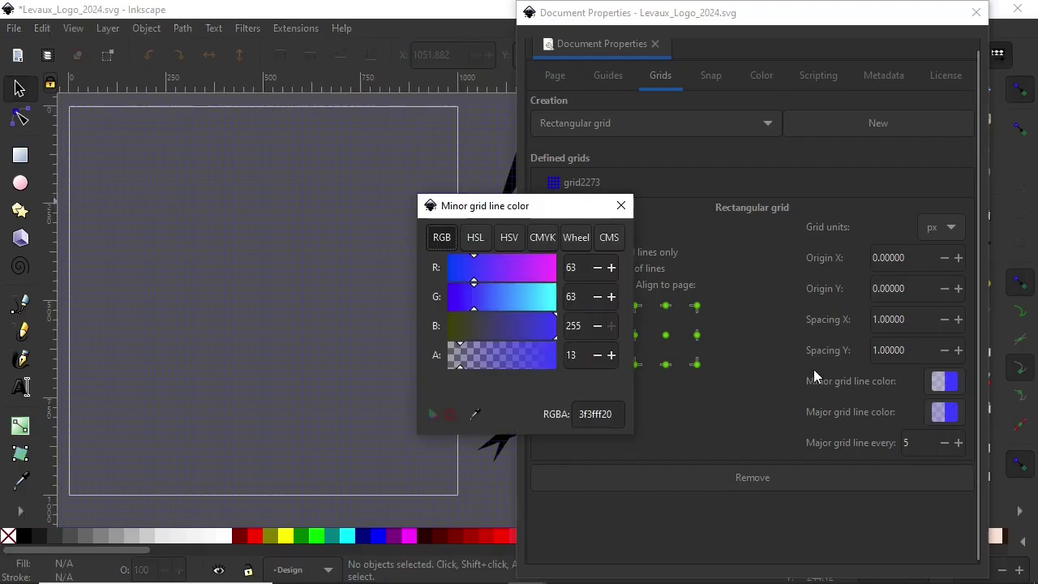
click(532, 266)
click(944, 412)
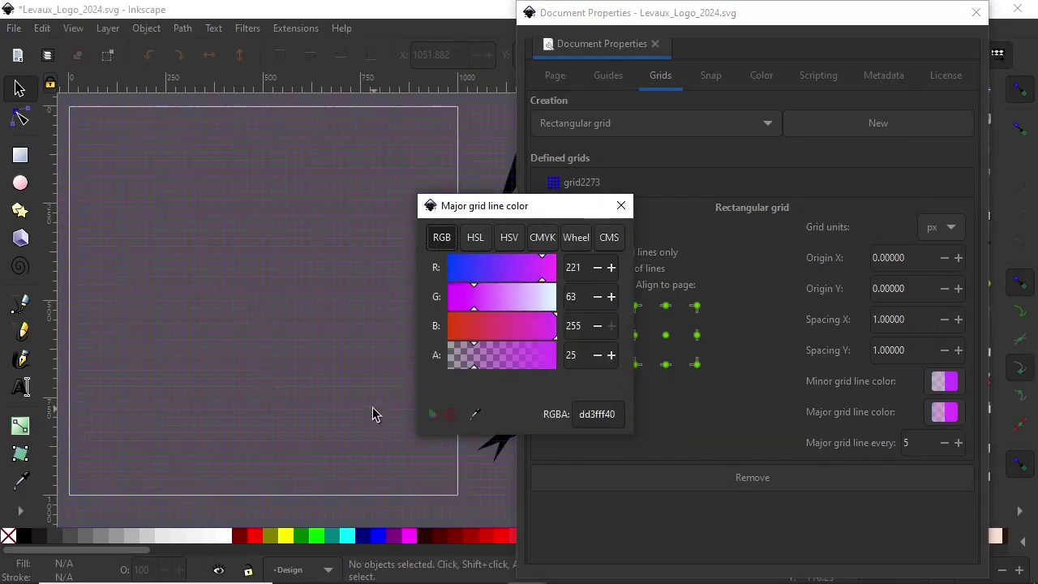
click(620, 206)
key(ctrl+shift+d)
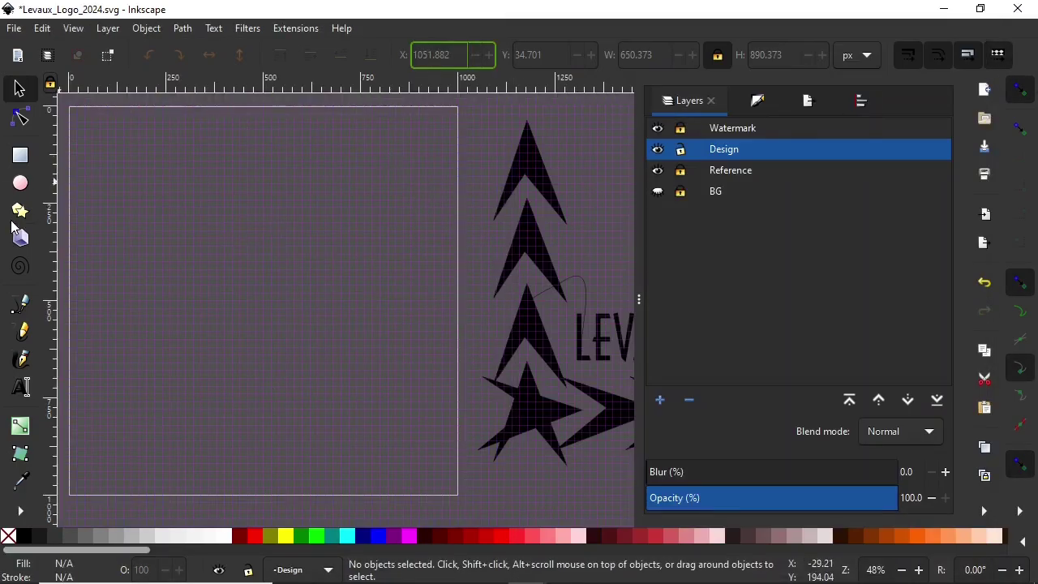
Step: Show the BG layer, fill its rectangle white, lock it, and make Design current
click(657, 191)
click(715, 191)
click(227, 538)
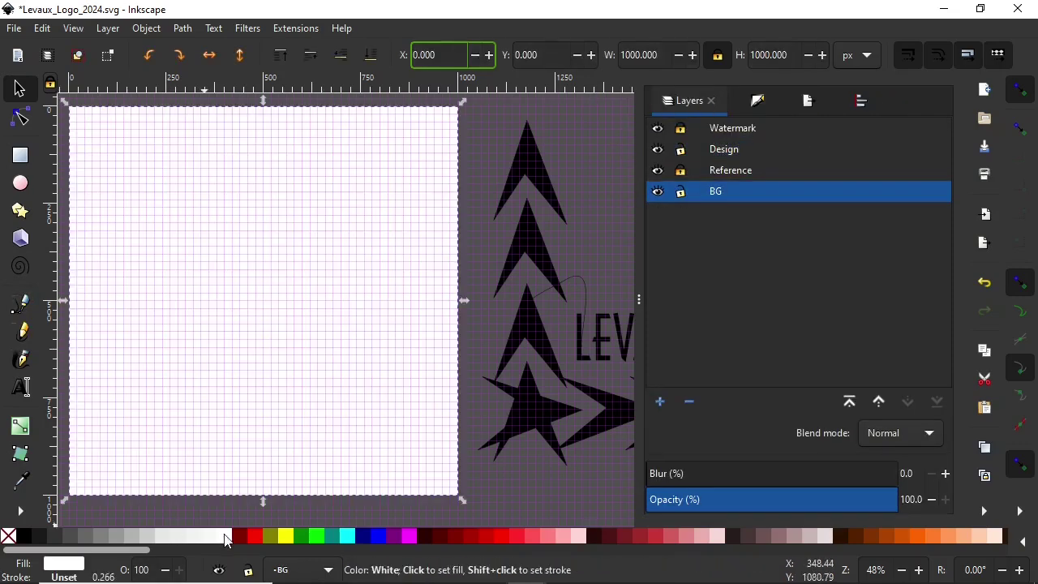
click(680, 191)
click(724, 149)
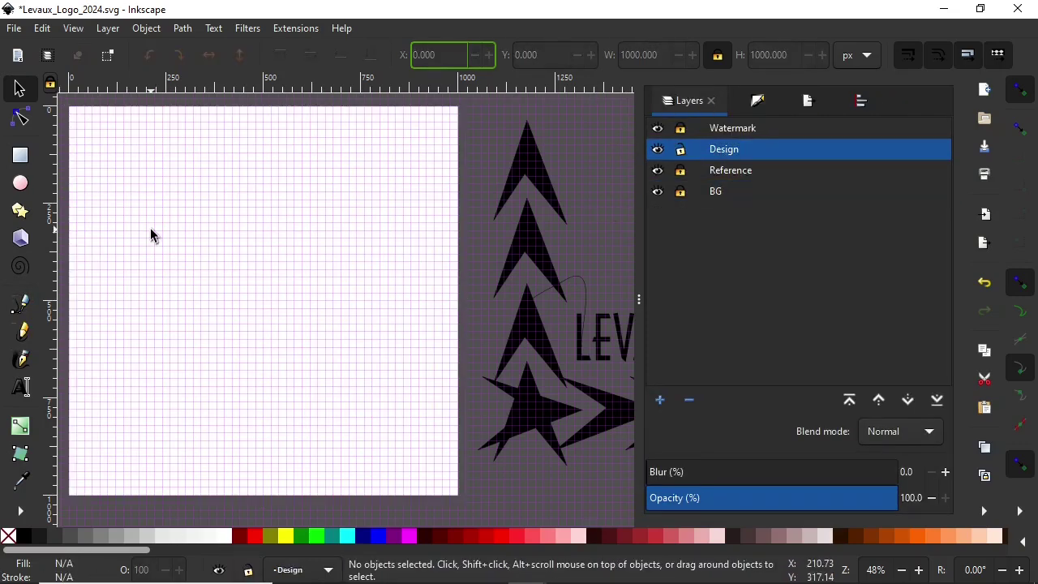
Step: Switch to the Bezier pen tool for drawing straight-line paths
click(18, 308)
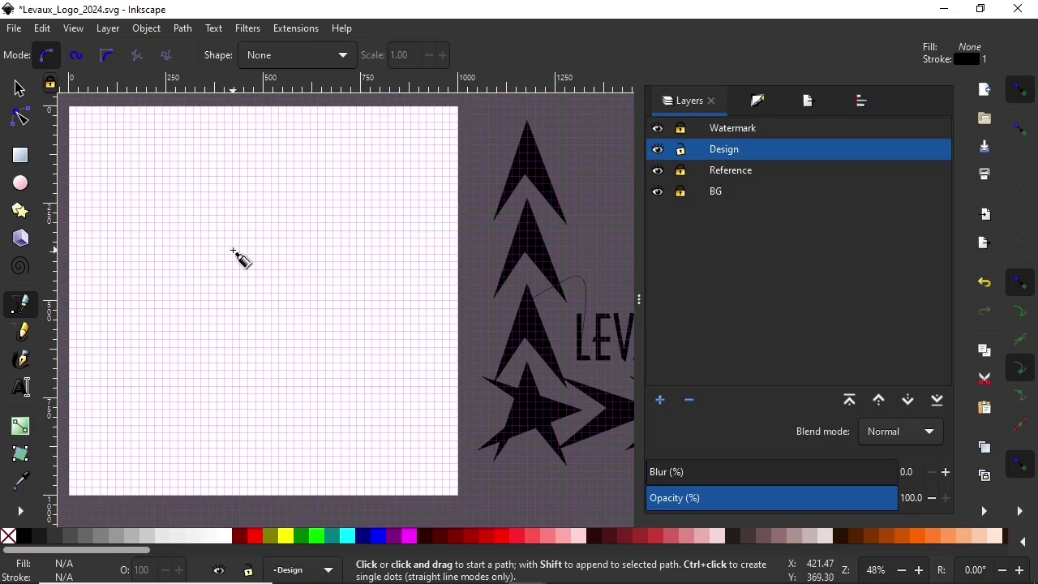
text(--)
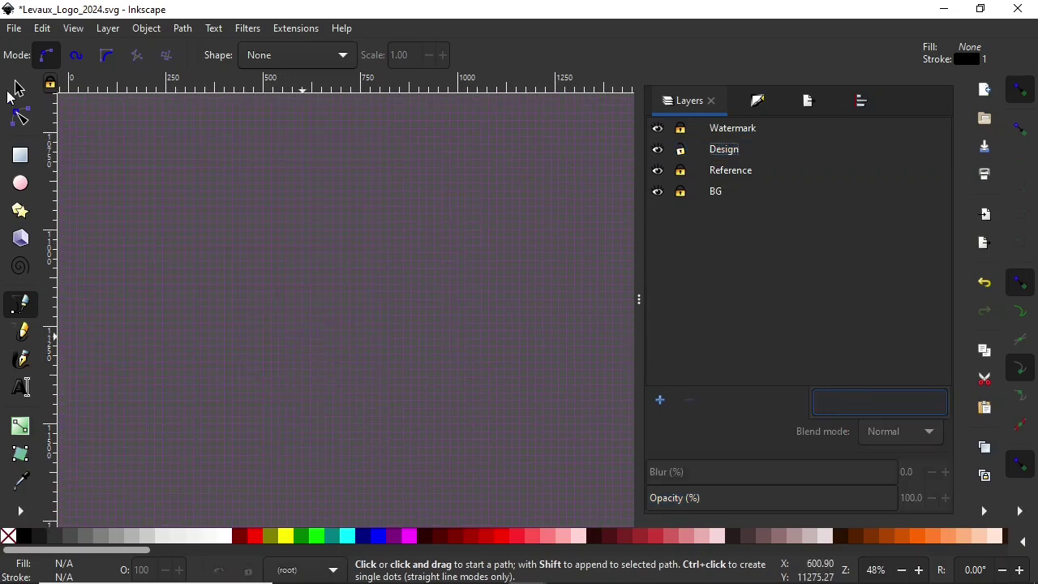
click(12, 94)
scroll(160, 181, down, 3)
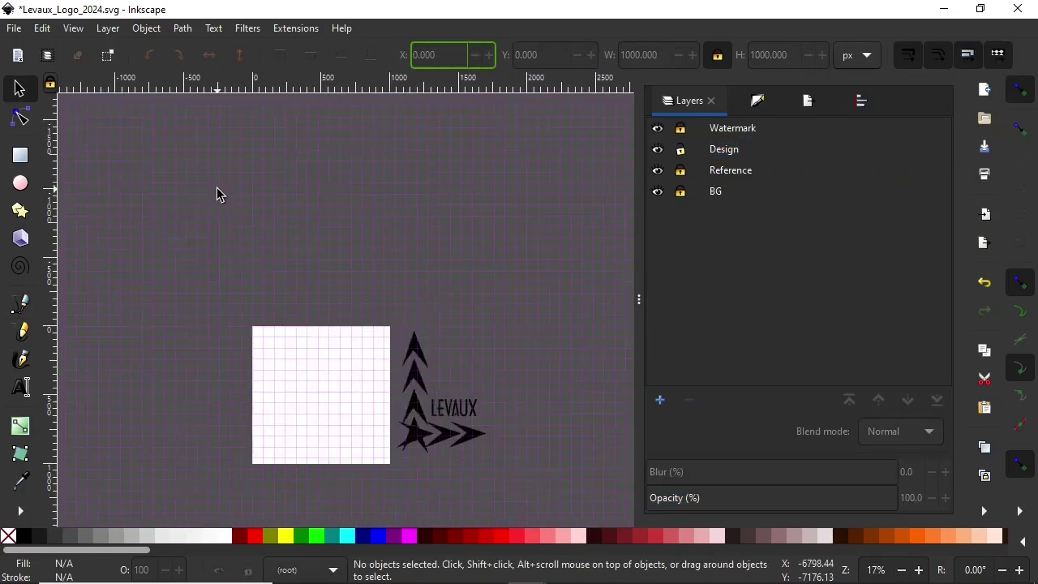
scroll(217, 187, up, 2)
scroll(162, 207, up, 1)
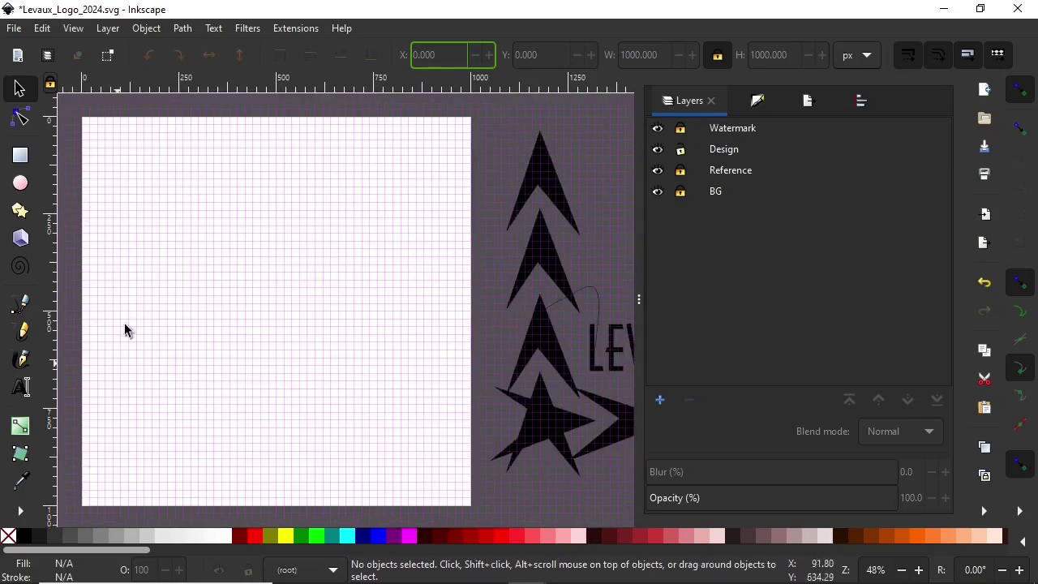
key(b)
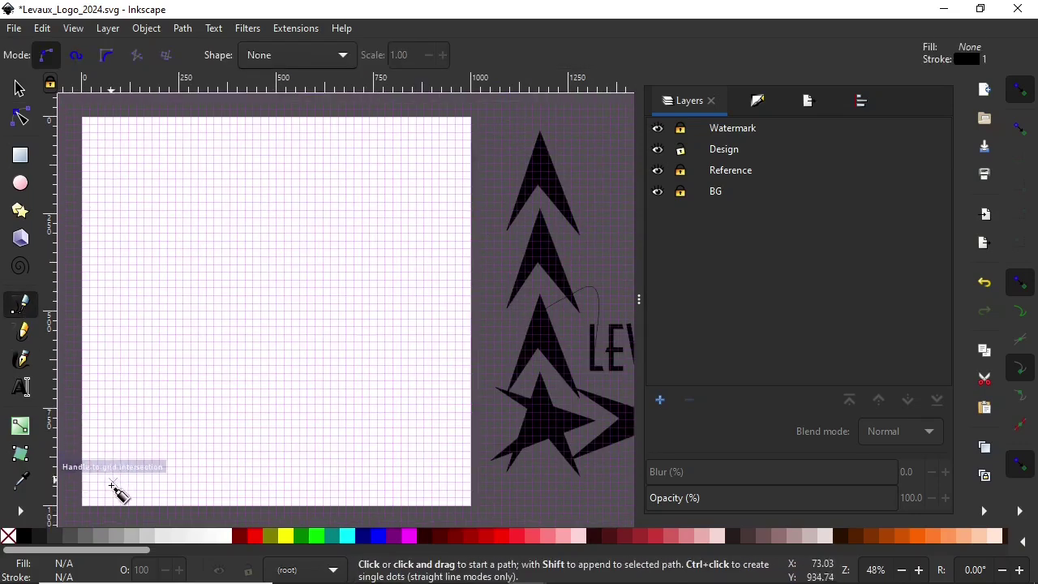
Step: Change the minor and major grid line colours to reddish and save the document
key(ctrl+shift+d)
click(660, 74)
click(943, 381)
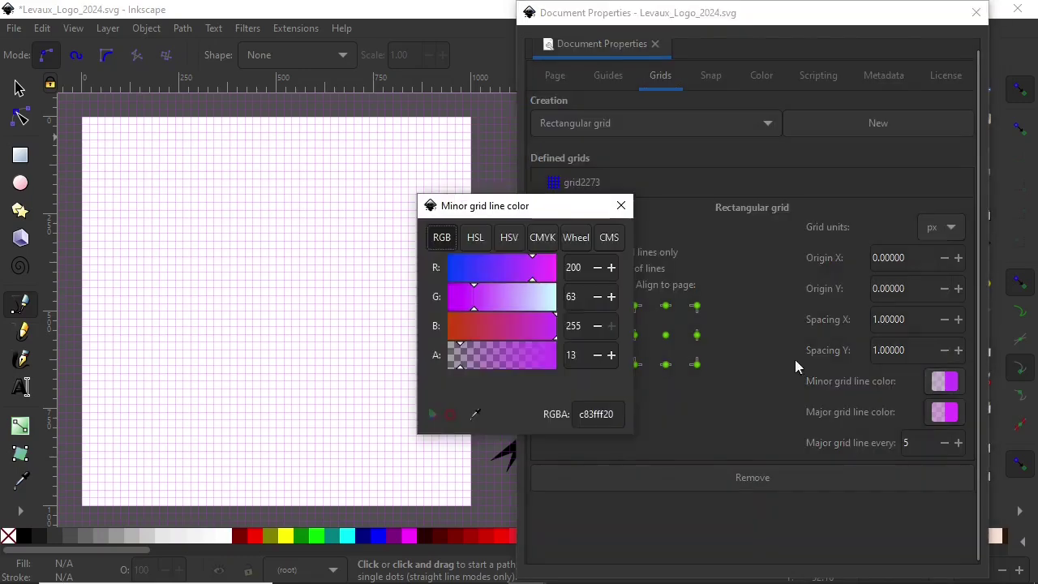
click(487, 325)
click(944, 412)
click(471, 326)
key(Escape)
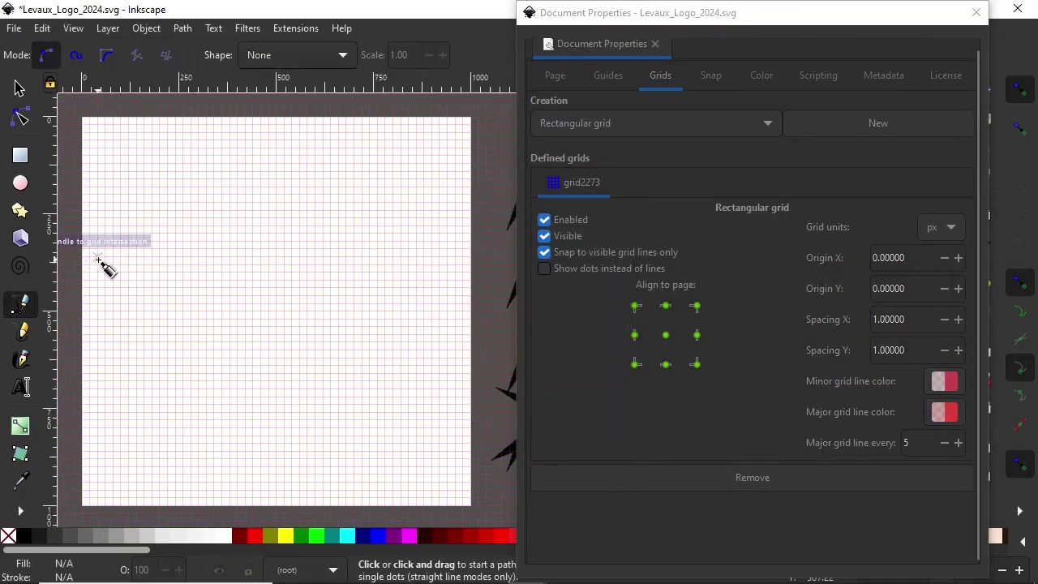
key(ctrl+s)
key(ctrl+shift+d)
Step: Draw a closed arrowhead outline at the page's lower left, pointing up
click(97, 490)
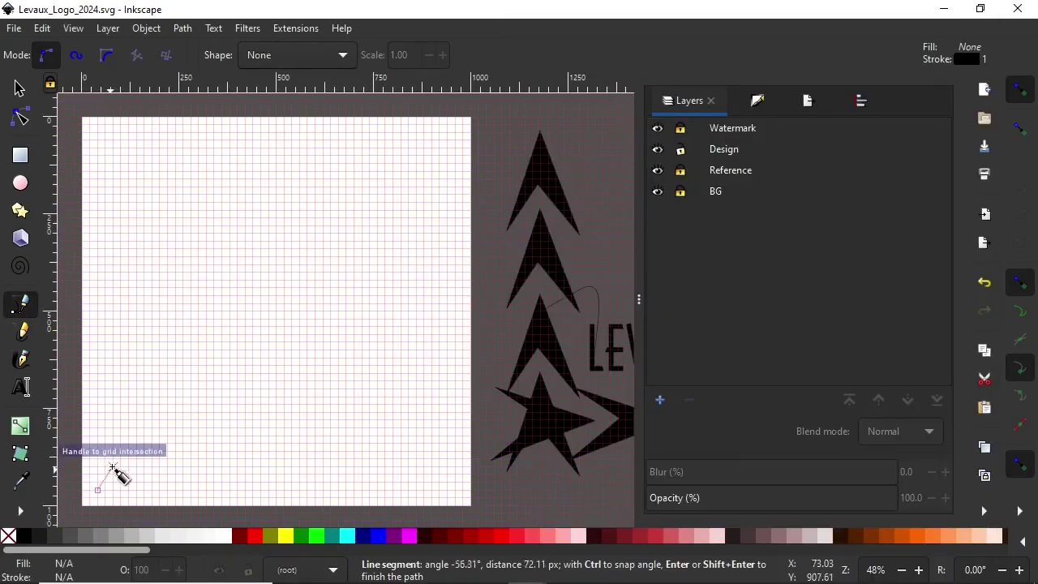
click(124, 409)
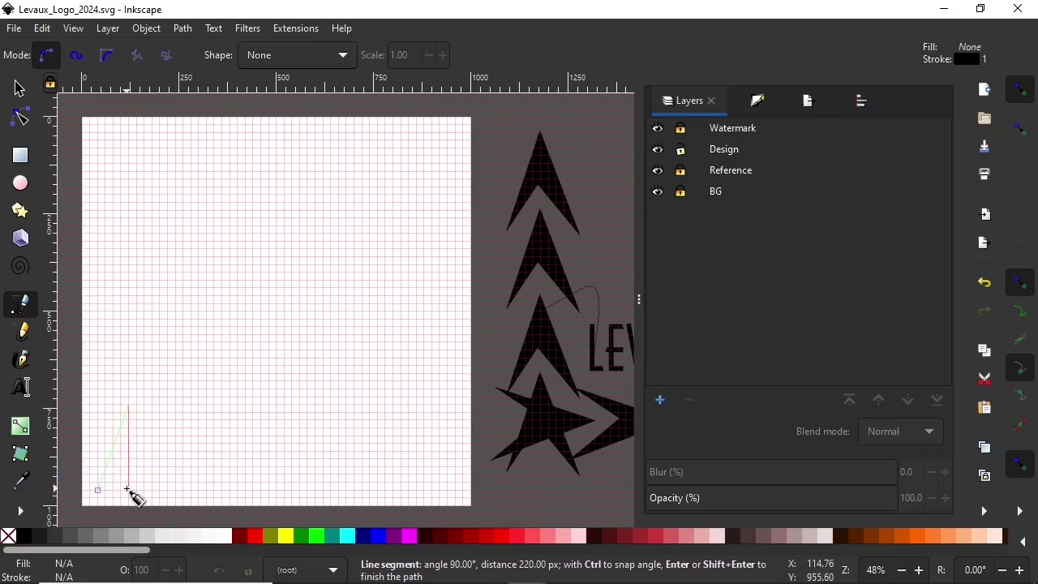
click(159, 490)
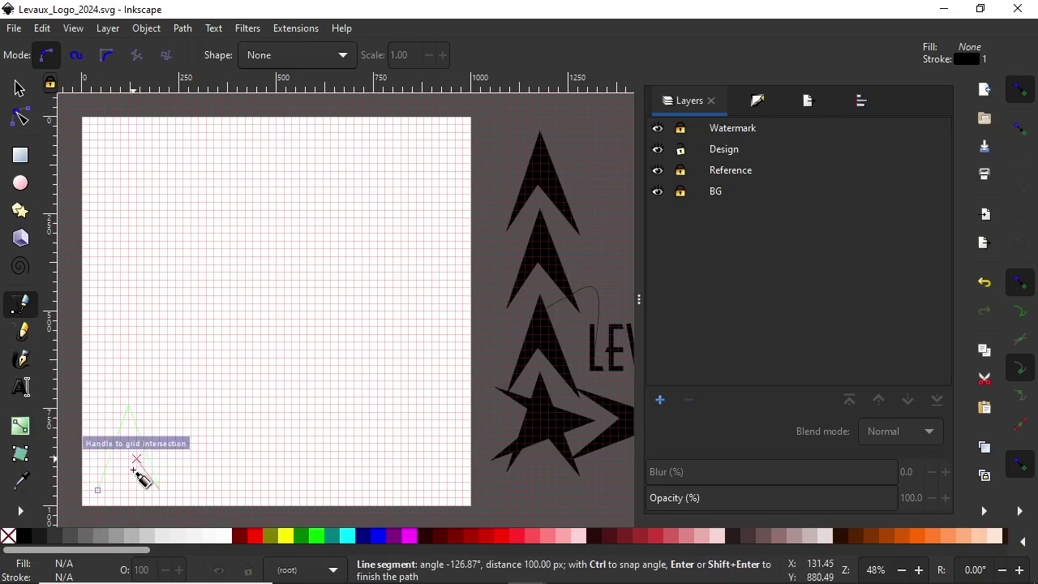
click(97, 489)
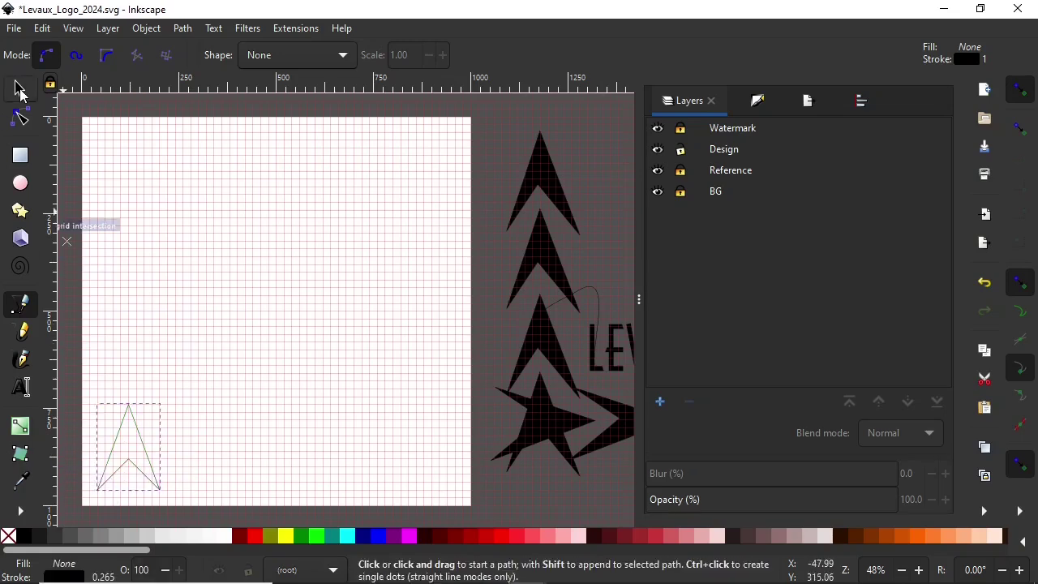
key(s)
Step: Duplicate the arrowhead three times, nudging each copy upward into a stack of four
click(139, 444)
key(ctrl+d)
key(shift+Up)
key(shift+Up)
key(shift+Up)
key(shift+Up)
key(shift+Up)
key(shift+Up)
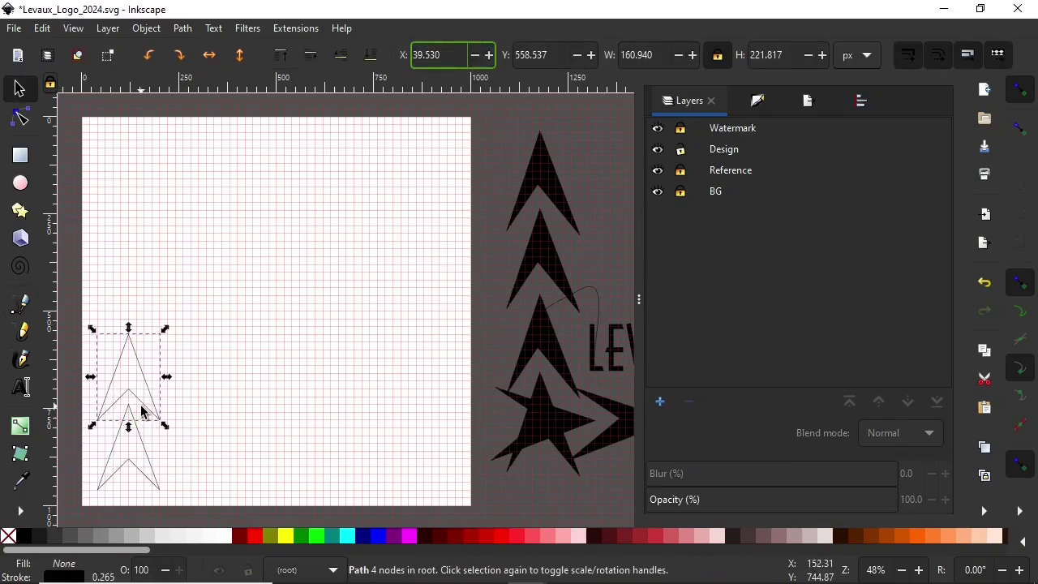
key(ctrl+d)
key(shift+Up)
key(shift+Up)
key(shift+Up)
key(ctrl+d)
key(shift+Up)
key(shift+Up)
key(shift+Up)
key(shift+Up)
key(shift+Up)
key(shift+Up)
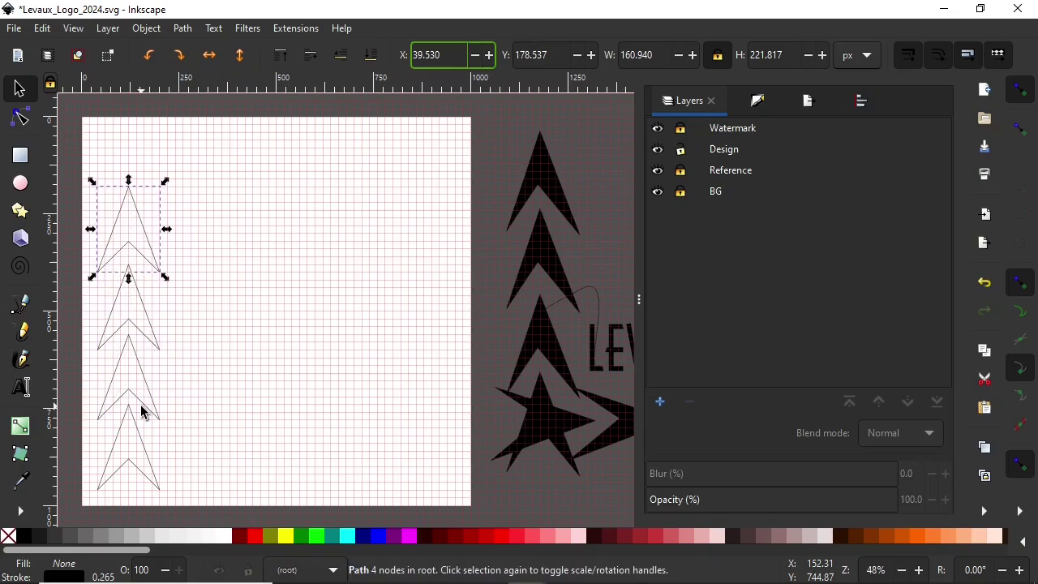
Step: Duplicate the top arrowhead and delete the accidentally enlarged copy
key(ctrl+d)
key(shift+Right)
key(shift+Right)
key(shift+Right)
drag(282, 178, 322, 155)
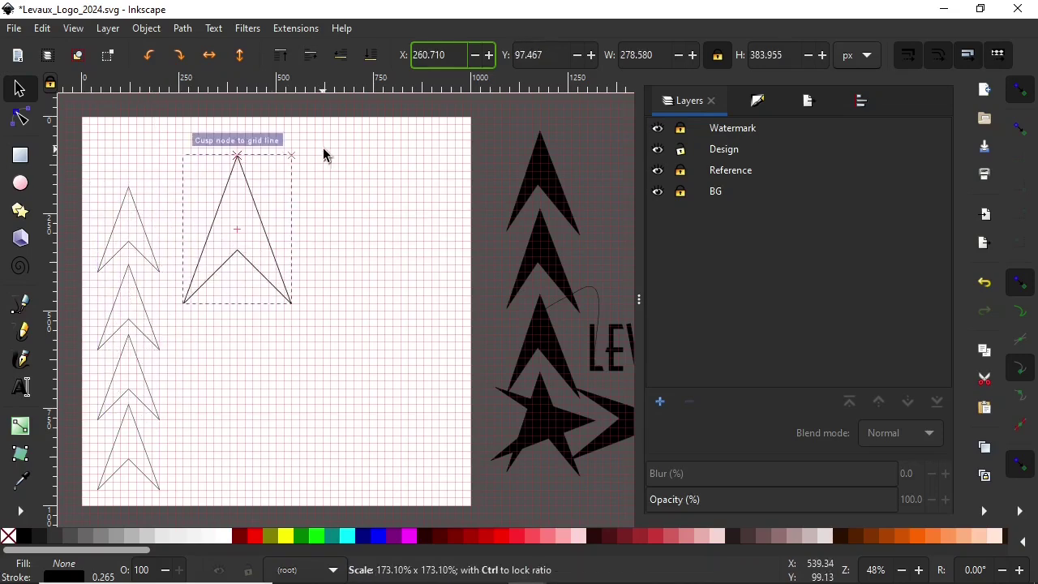
key(Delete)
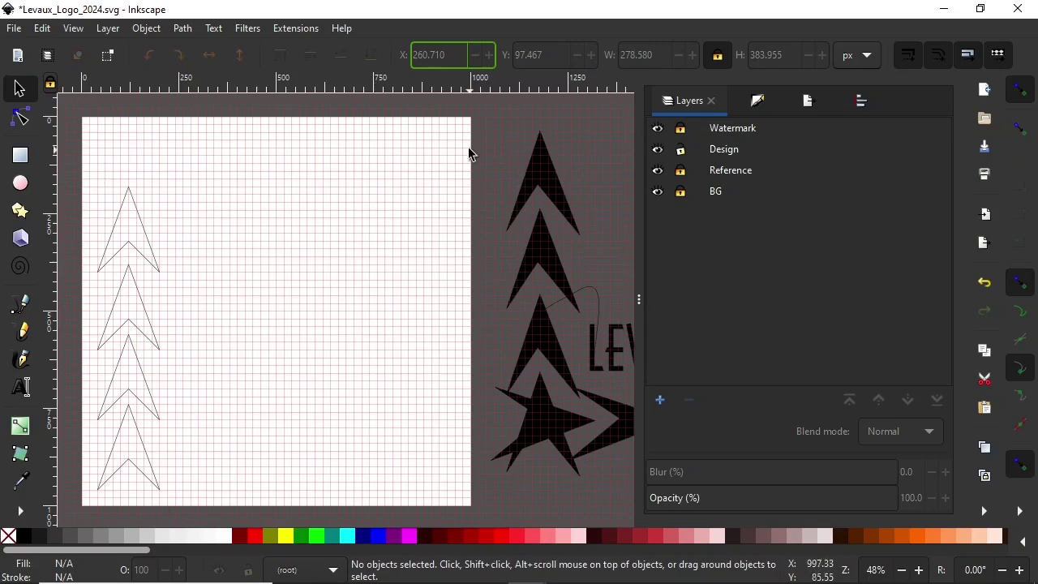
Step: Duplicate the top arrowhead and set the copy's height to 250
click(143, 440)
click(146, 216)
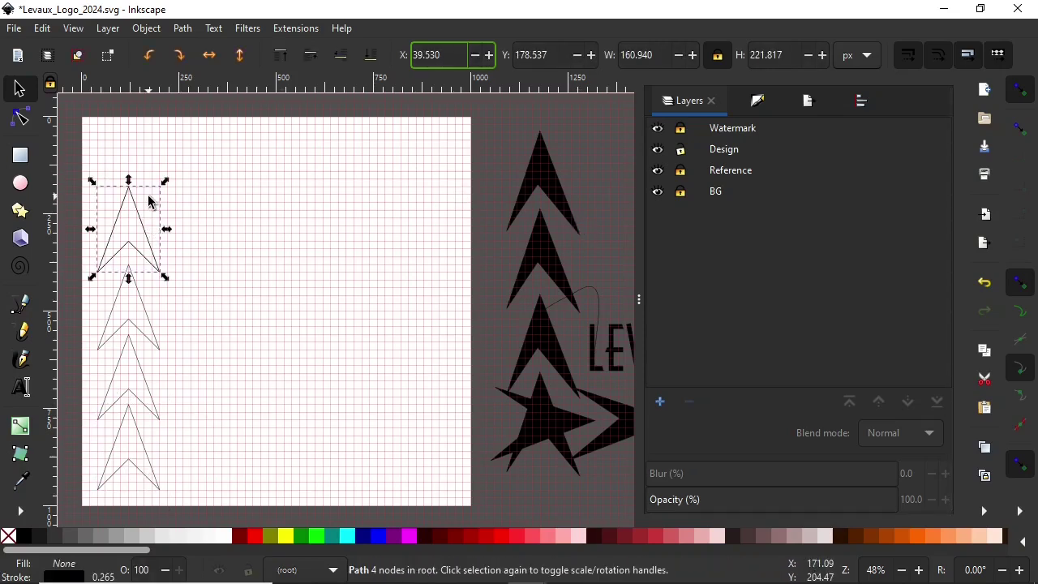
key(ctrl+d)
key(shift+Right)
key(shift+Right)
key(shift+Right)
text(250)
key(Return)
click(261, 213)
drag(260, 212, 265, 212)
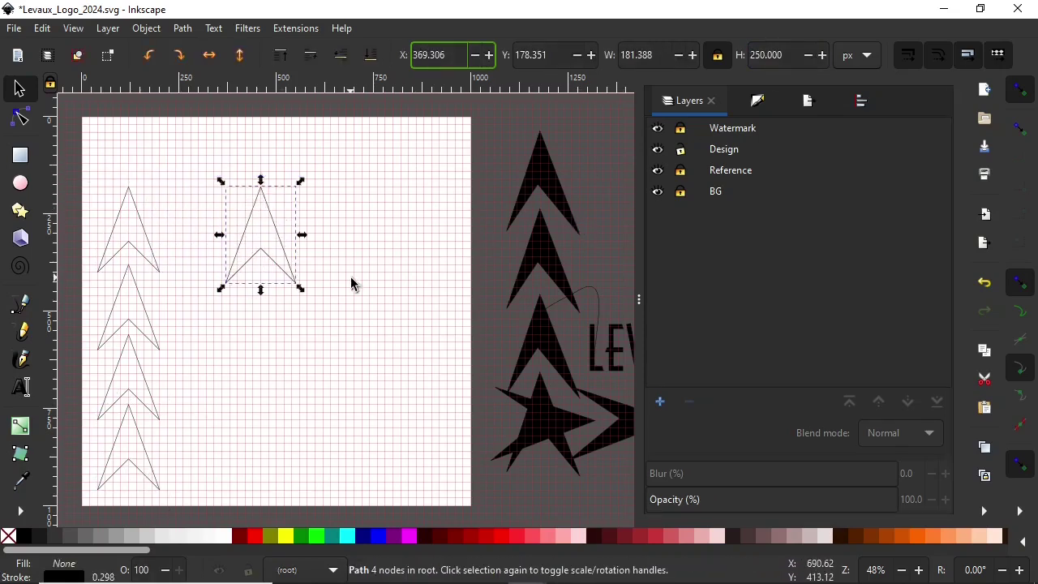
click(349, 288)
Step: Move the taller arrowhead down to the page bottom beside the left column
key(b)
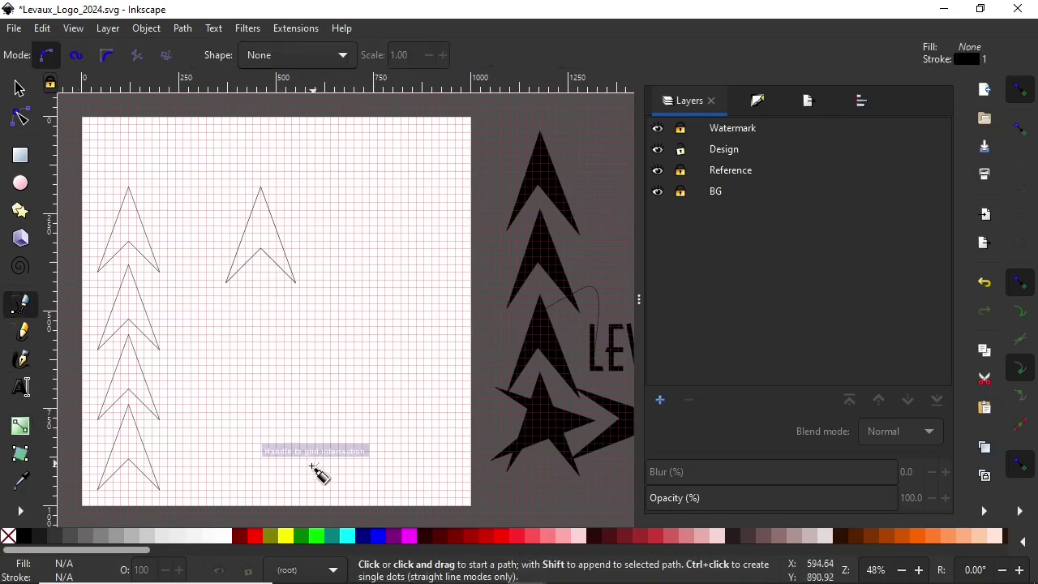
click(307, 474)
key(Escape)
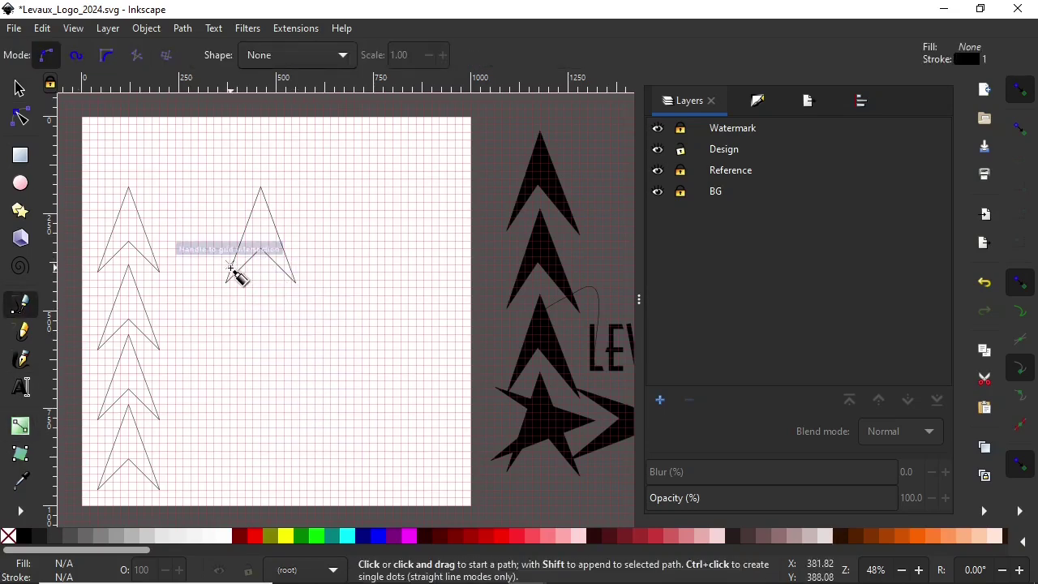
key(s)
drag(240, 266, 189, 472)
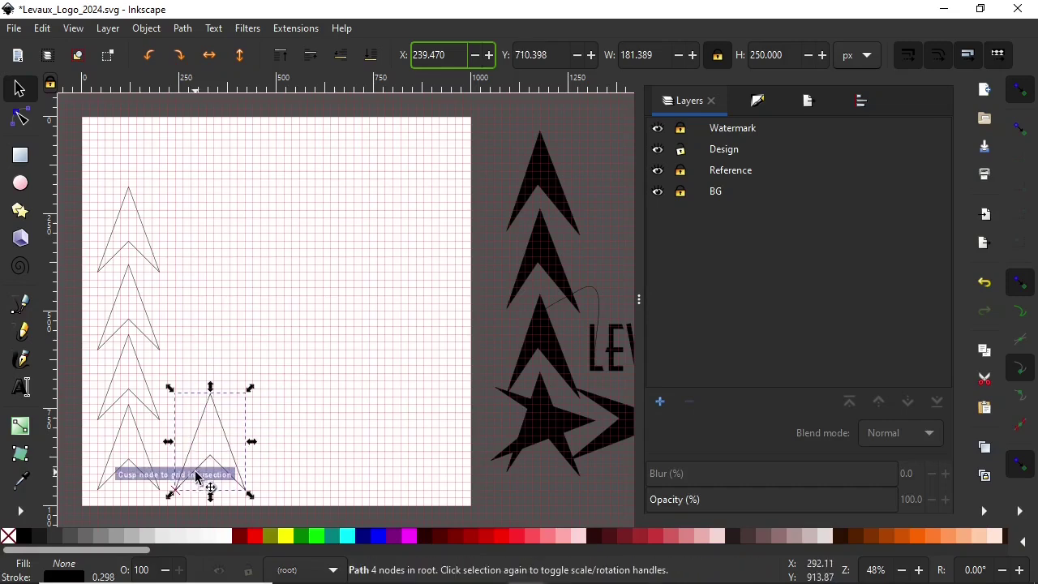
click(430, 308)
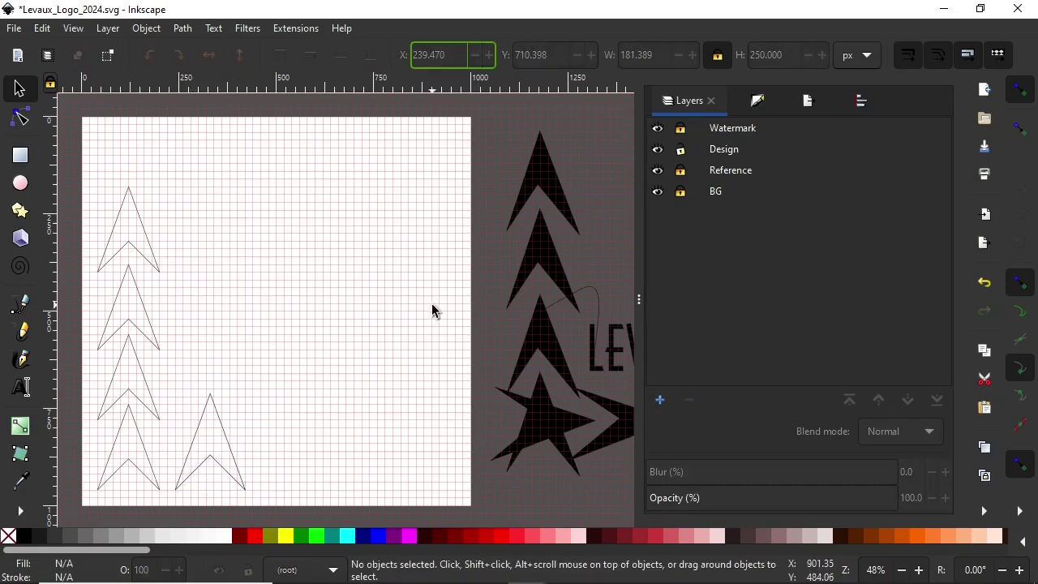
Step: Stack duplicates of the taller arrowhead upward into a second column of four, then save
click(213, 409)
key(ctrl+d)
drag(215, 408, 248, 351)
key(shift+Up)
key(shift+Up)
key(shift+Up)
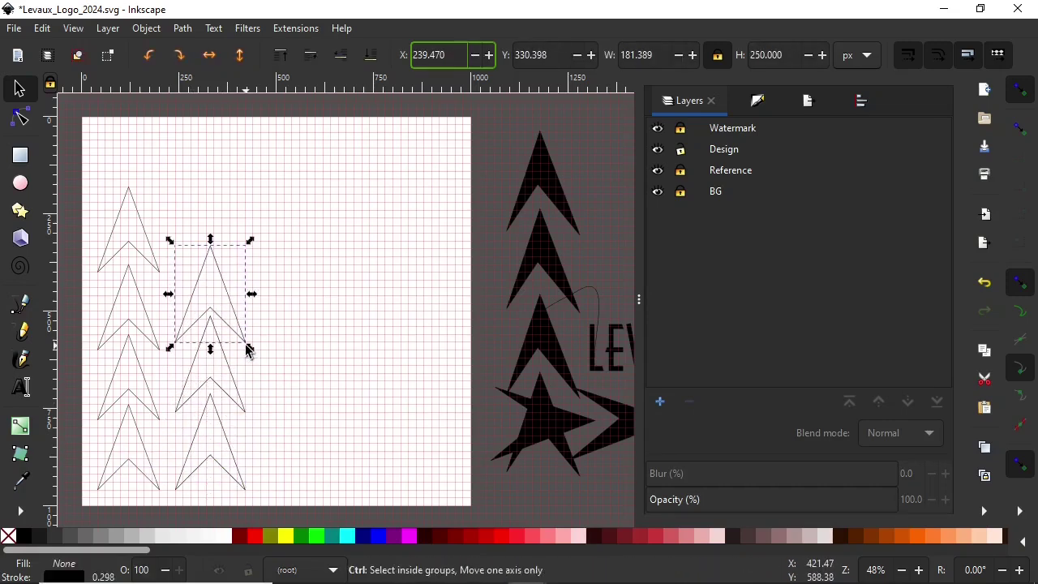
key(shift+Up)
key(shift+Up)
key(shift+Up)
key(shift+Up)
click(295, 287)
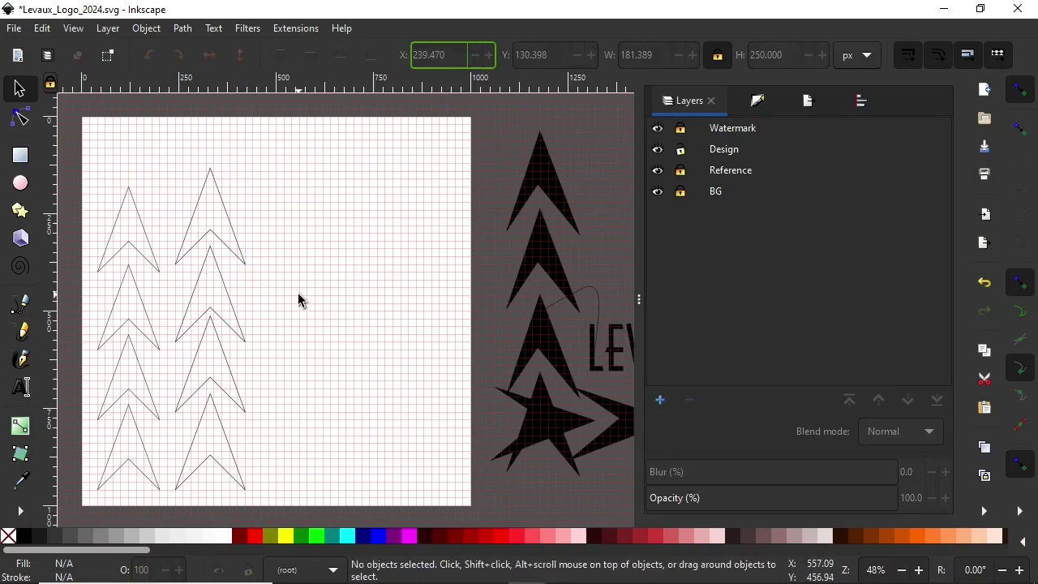
click(224, 206)
click(140, 215)
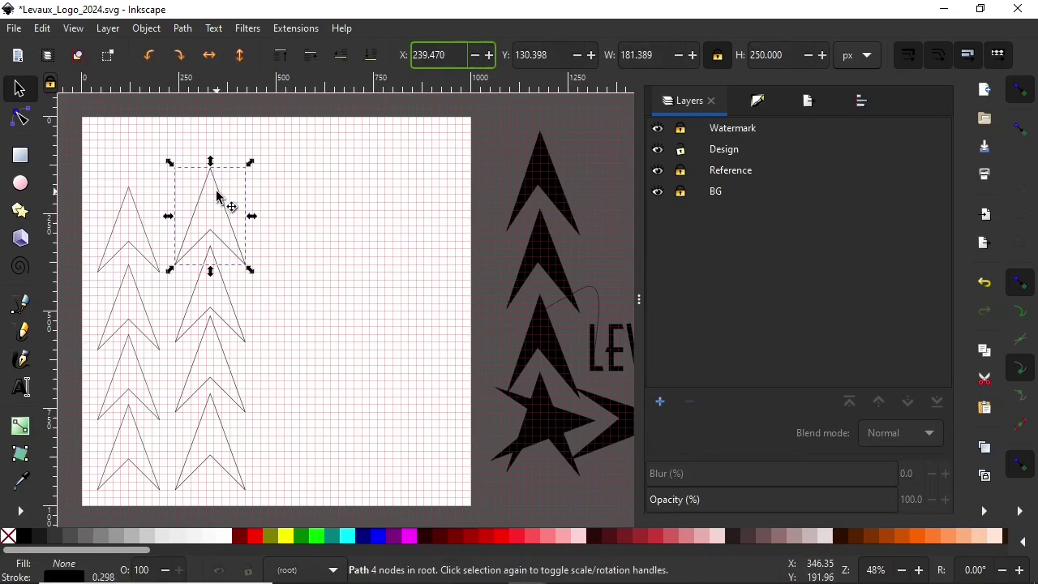
key(ctrl+s)
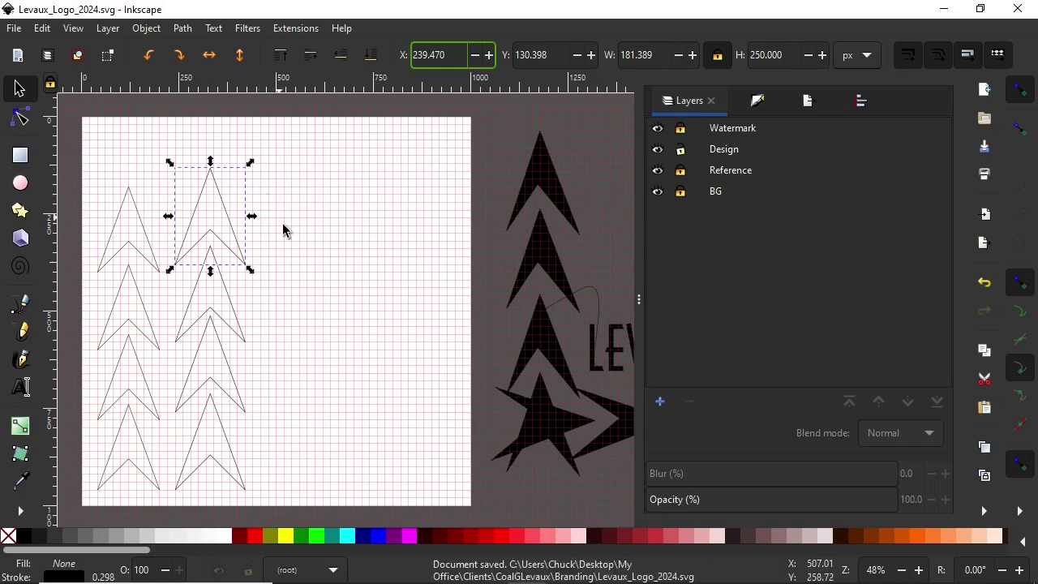
scroll(397, 333, right, 1)
scroll(349, 291, left, 2)
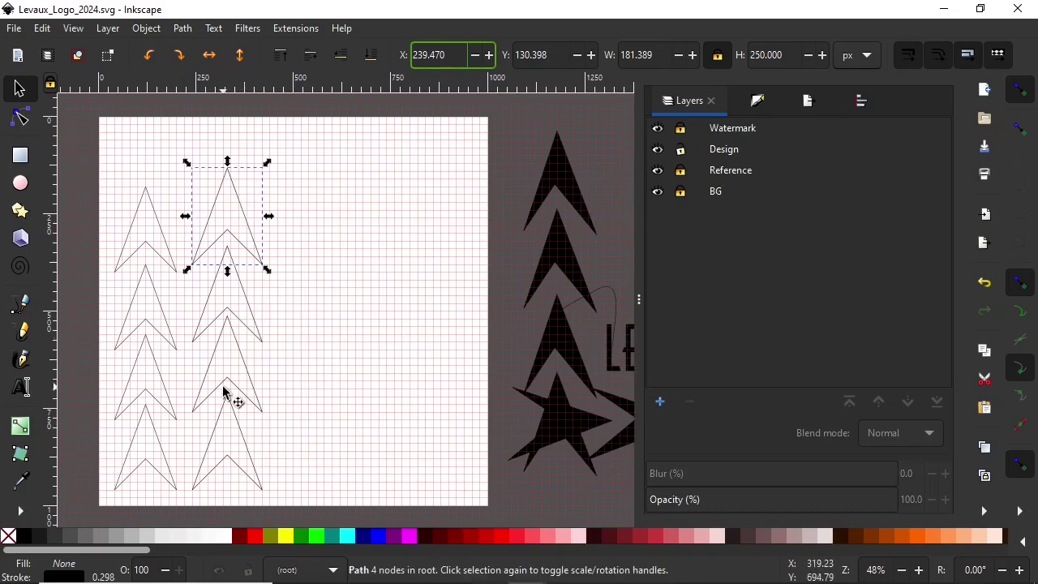
Step: Delete the left arrowhead column and move the remaining column to the page's left edge
drag(90, 150, 185, 511)
key(Delete)
drag(179, 146, 349, 523)
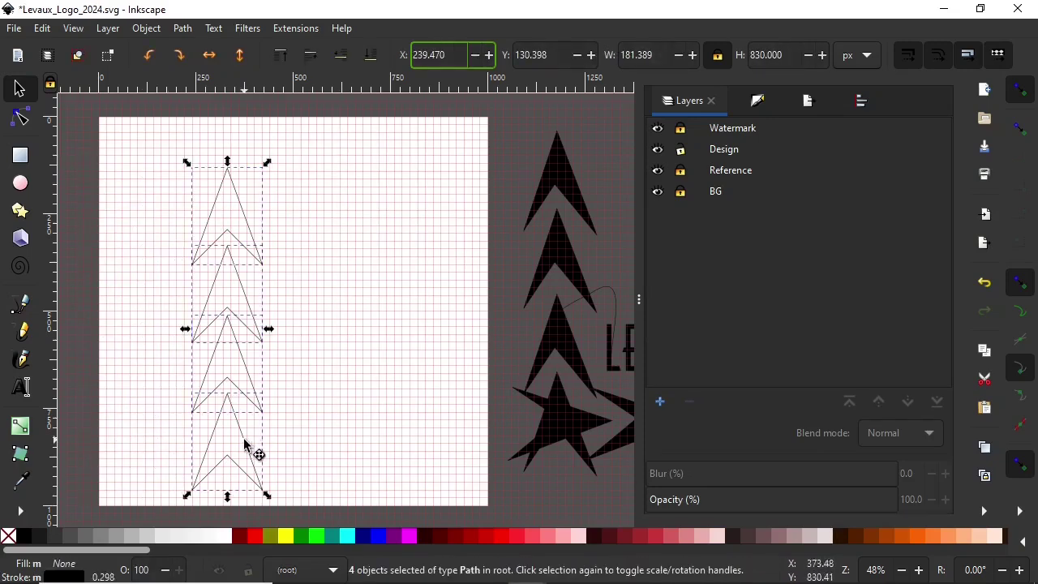
drag(250, 447, 139, 489)
Step: Rotate the bottom arrowhead 180° so it points right
click(125, 415)
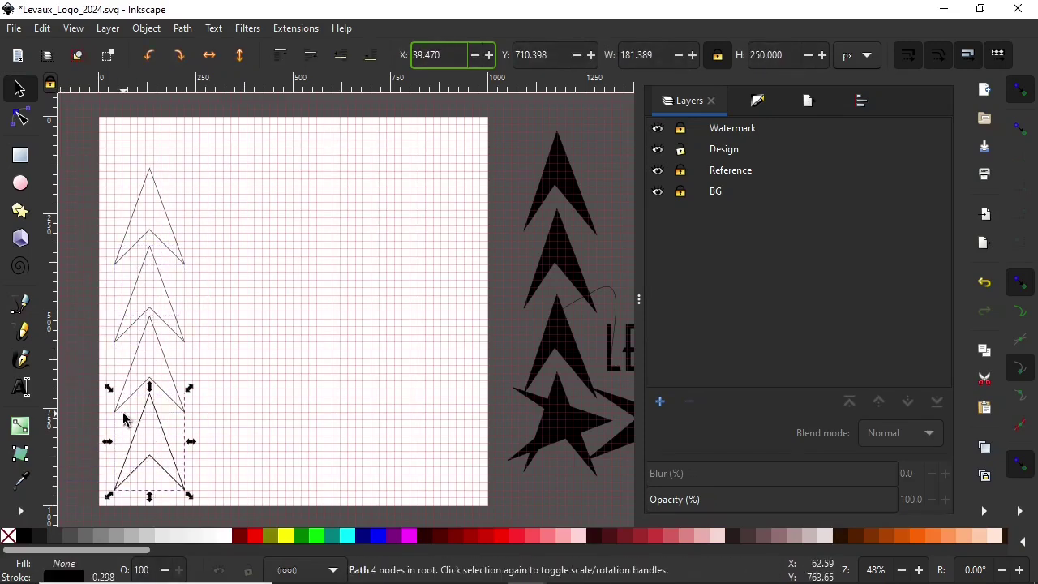
drag(189, 389, 251, 502)
click(189, 440)
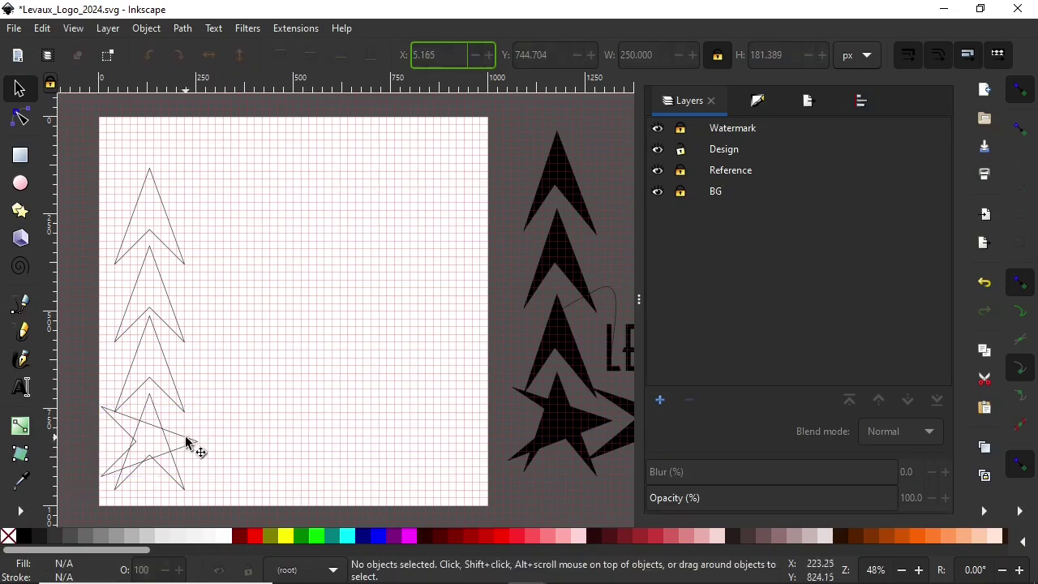
shift+click(178, 475)
key(ctrl+shift+a)
click(204, 440)
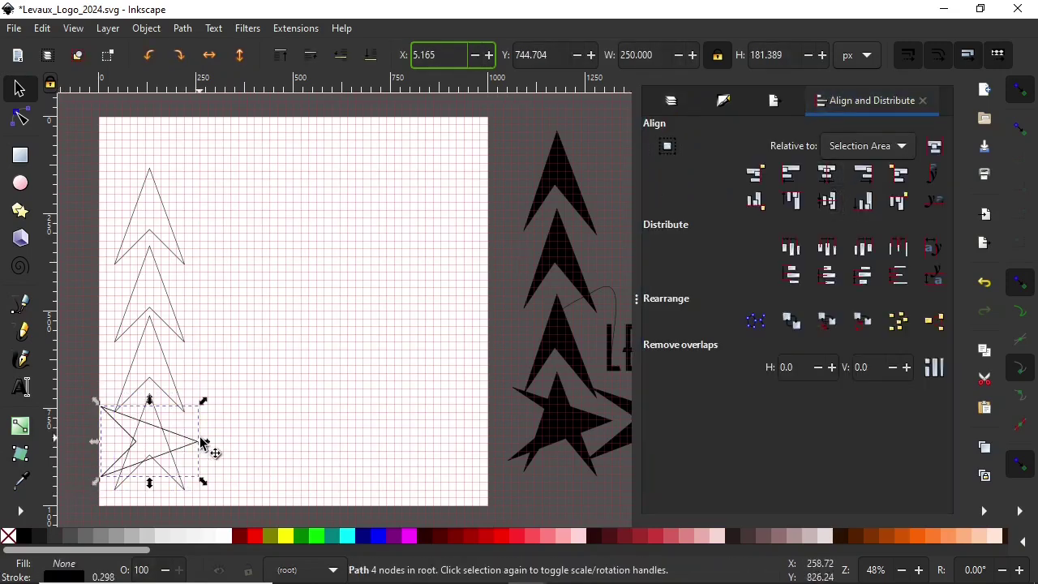
drag(203, 440, 127, 470)
click(496, 201)
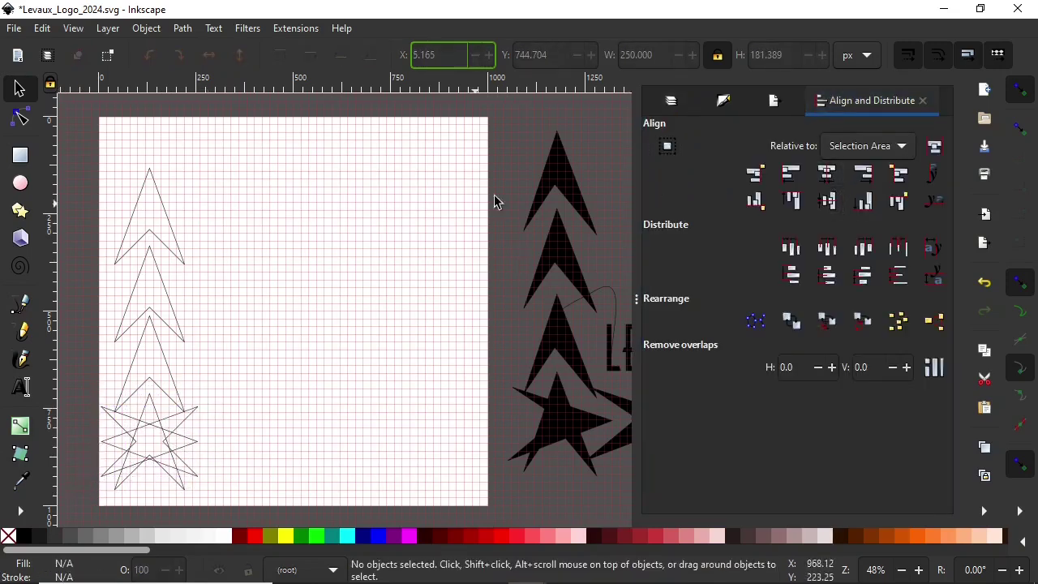
Step: Nudge the right-pointing arrow rightward with Shift+Right to start the bottom row
click(192, 450)
key(shift+Right)
key(shift+Right)
key(shift+Right)
key(shift+Right)
key(shift+Right)
key(shift+Right)
key(shift+Right)
key(shift+Right)
key(shift+Right)
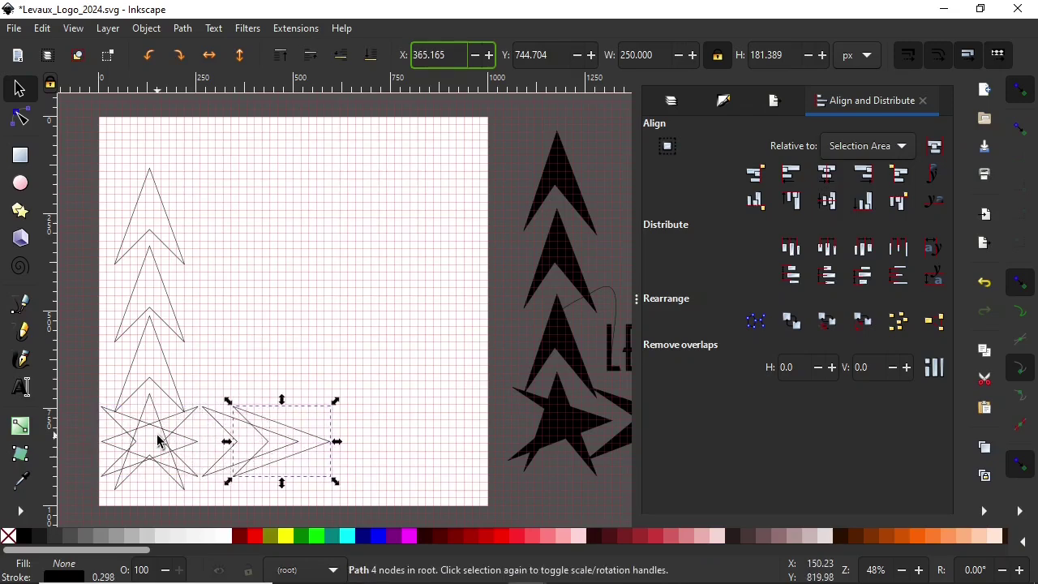
key(shift+Right)
key(shift+Right)
key(shift+Right)
scroll(157, 434, right, 2)
scroll(157, 434, left, 3)
click(104, 407)
click(228, 426)
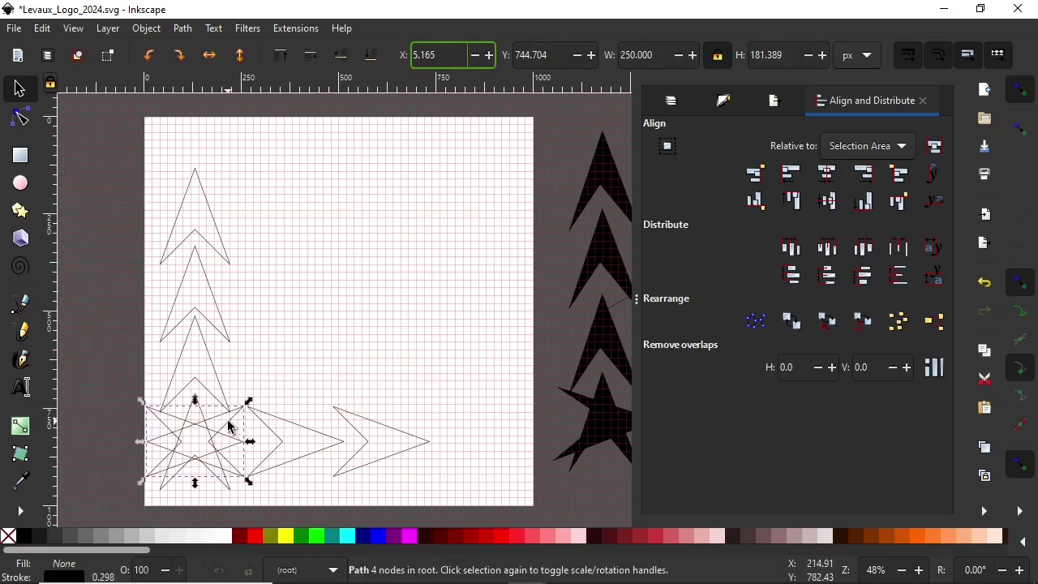
key(Escape)
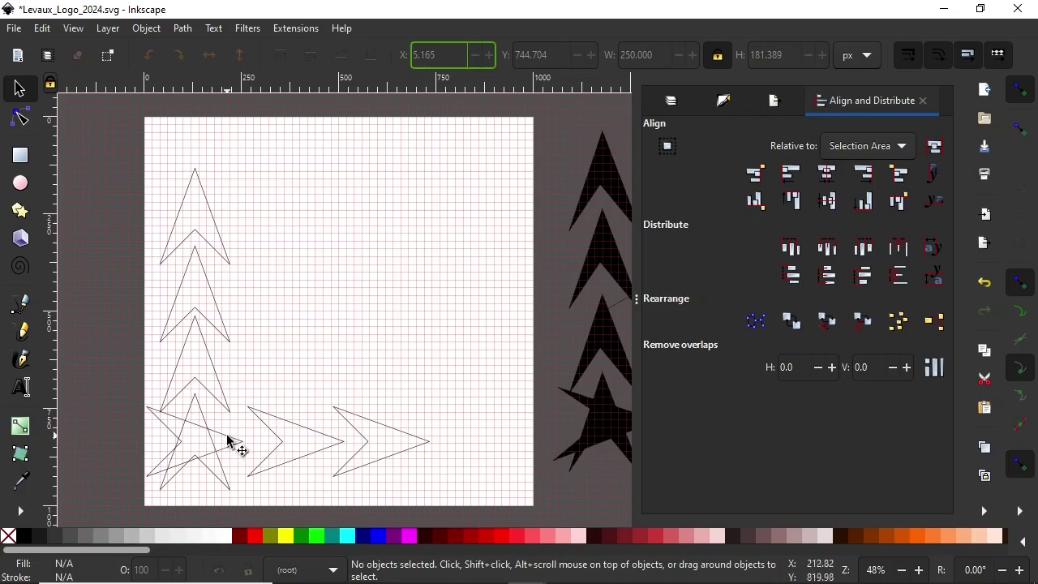
Step: Move the three horizontal arrows together into a row along the page bottom
click(228, 438)
shift+click(296, 431)
shift+click(370, 428)
mouse_move(162, 478)
mouse_down()
mouse_move(174, 479)
mouse_move(111, 473)
mouse_up()
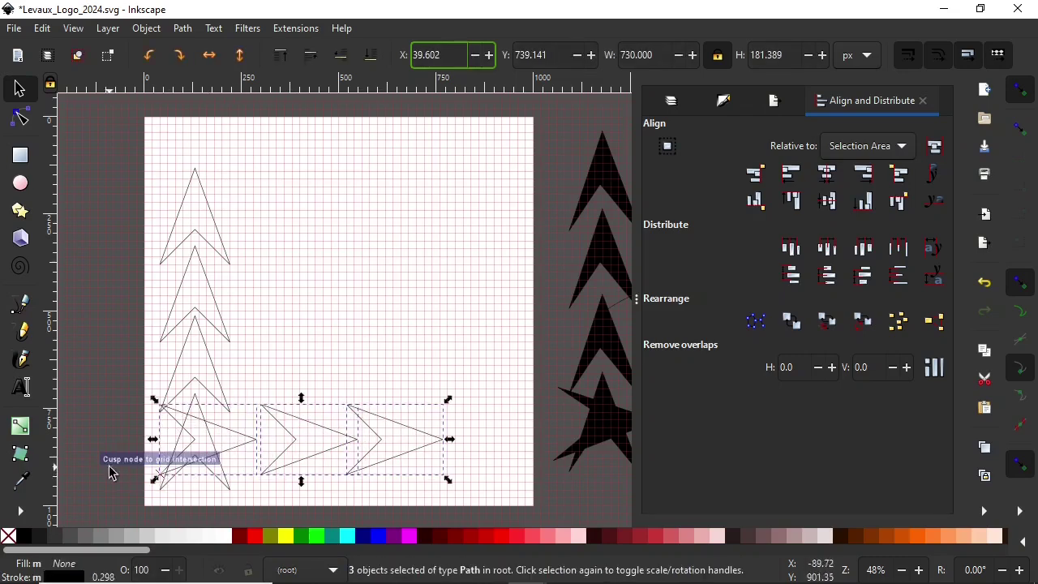
key(Escape)
click(250, 447)
shift+click(309, 438)
shift+click(394, 435)
drag(394, 435, 385, 433)
click(108, 405)
Step: Shrink the leftmost bottom arrow proportionally with a Ctrl-drag on its corner
click(208, 451)
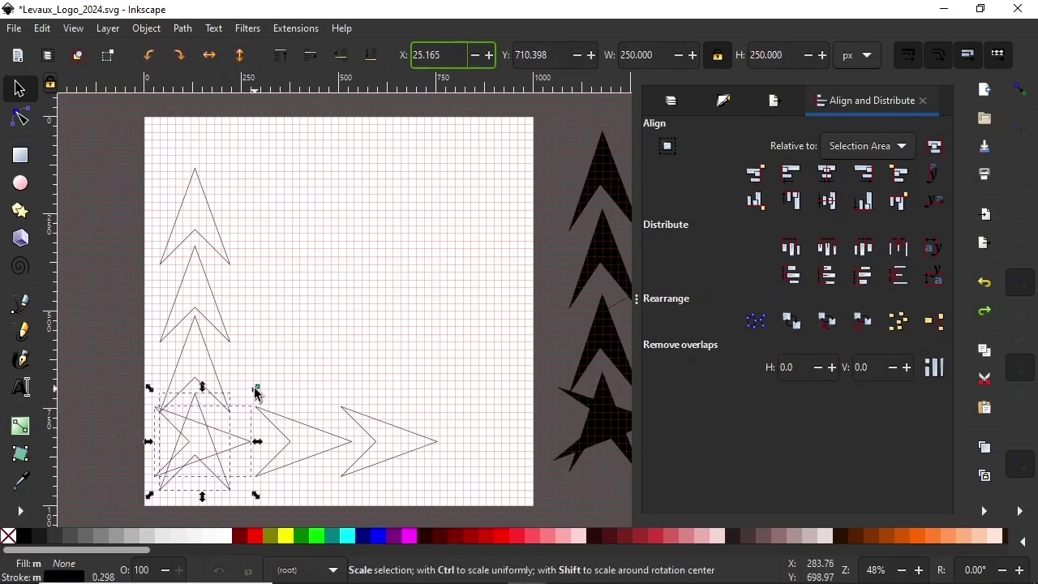
drag(255, 394, 241, 396)
click(386, 465)
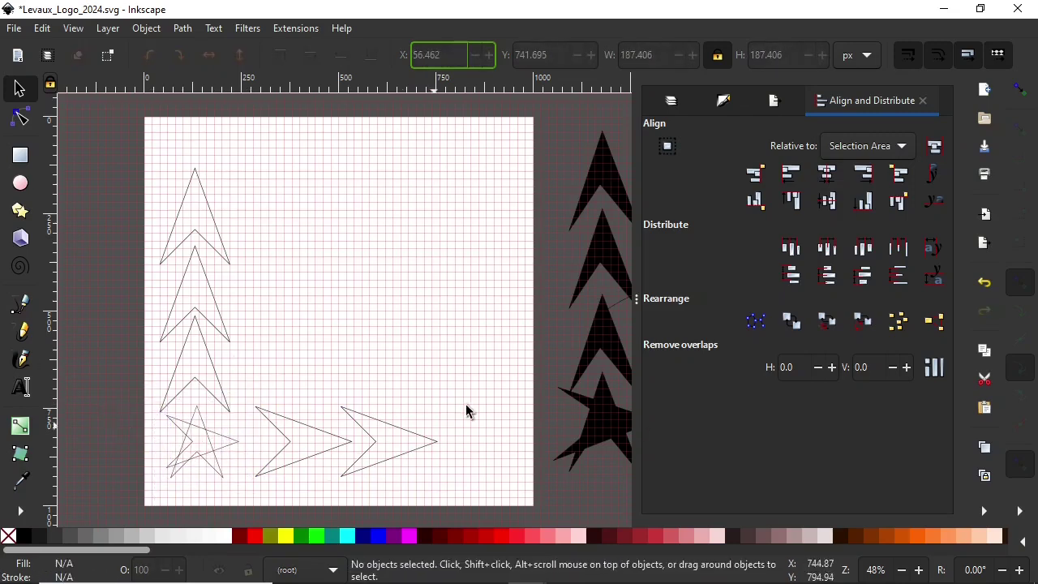
click(22, 389)
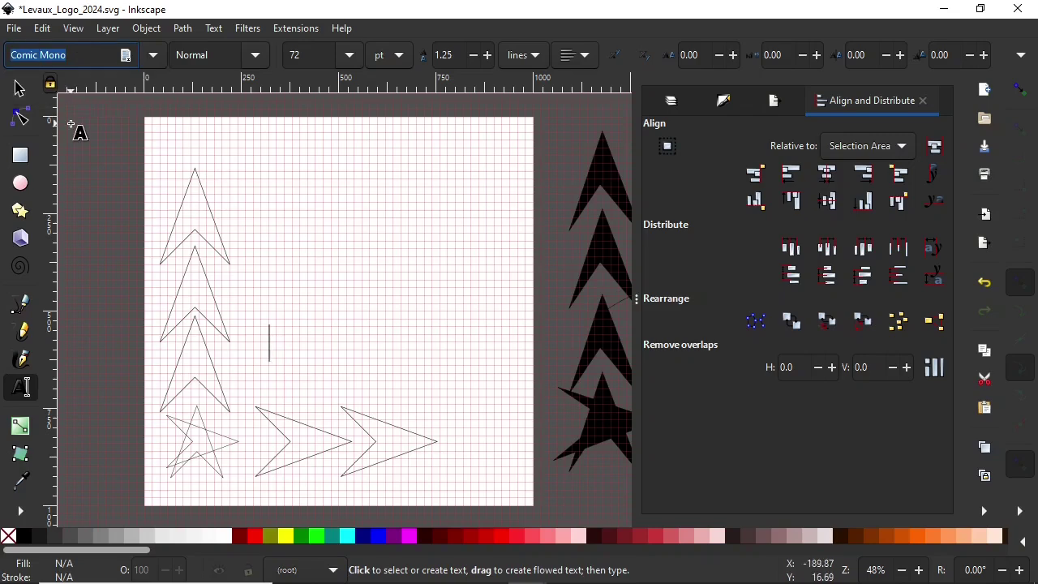
Step: Type LEVAUX in the Architecture font and move it into place above the arrows
text(Ar)
key(Return)
click(274, 350)
text(Levaux)
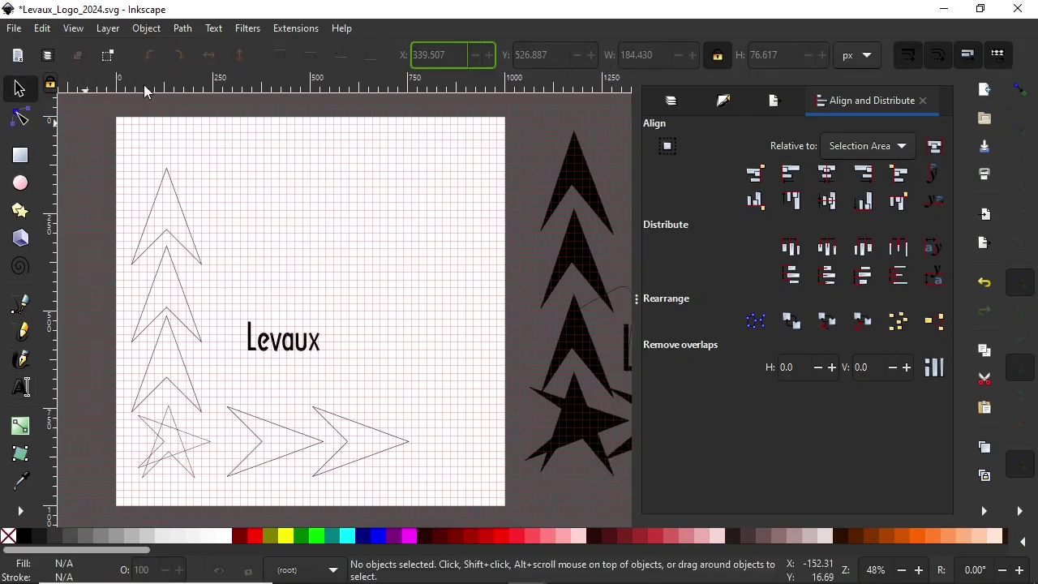
key(ctrl+a)
text(LEVAUX)
drag(278, 341, 269, 376)
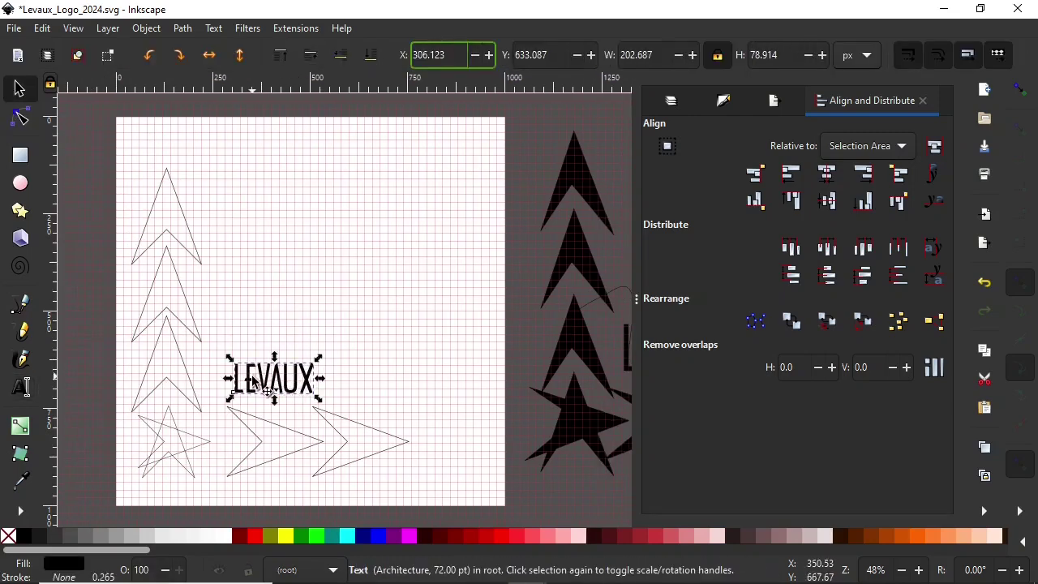
key(ctrl+a)
Step: On the Reference layer, check the reference LEVAUX text's font settings
click(19, 89)
scroll(324, 308, right, 5)
click(311, 394)
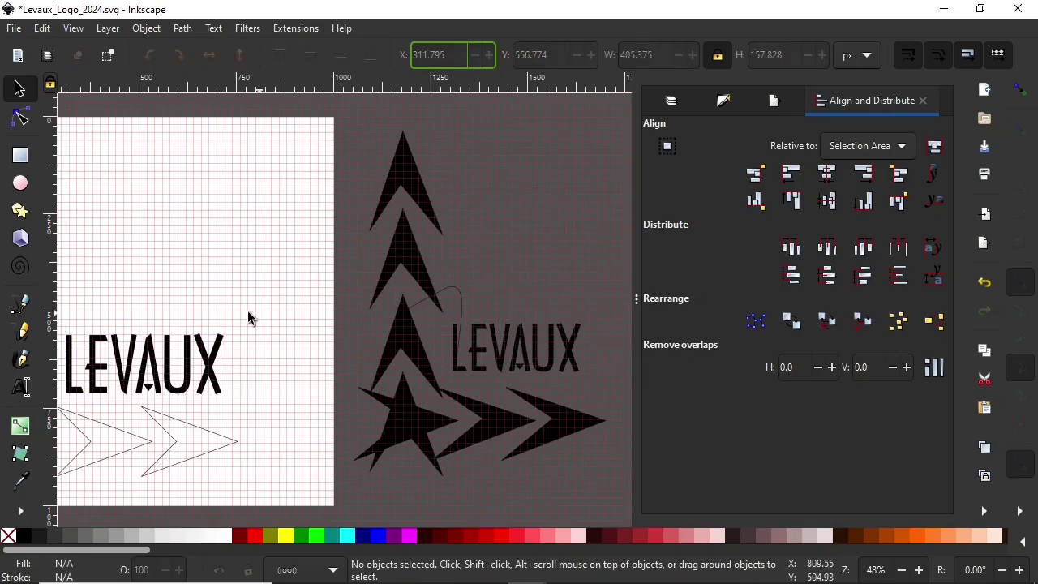
key(shift+ctrl+l)
key(t)
click(538, 355)
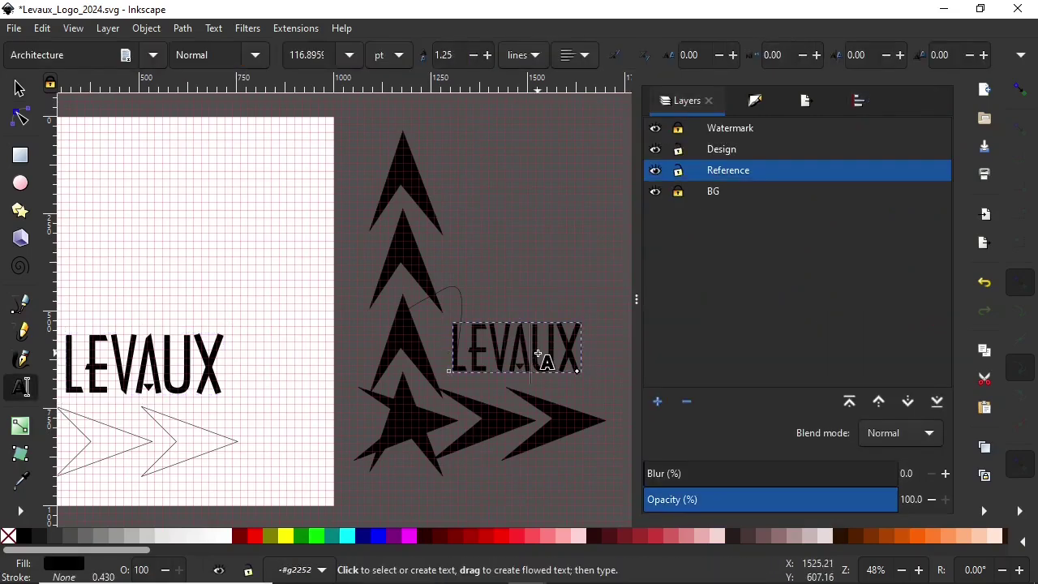
key(Escape)
Step: Return to the Design layer and inspect a reference path with the whole page in view
click(706, 149)
key(s)
key(5)
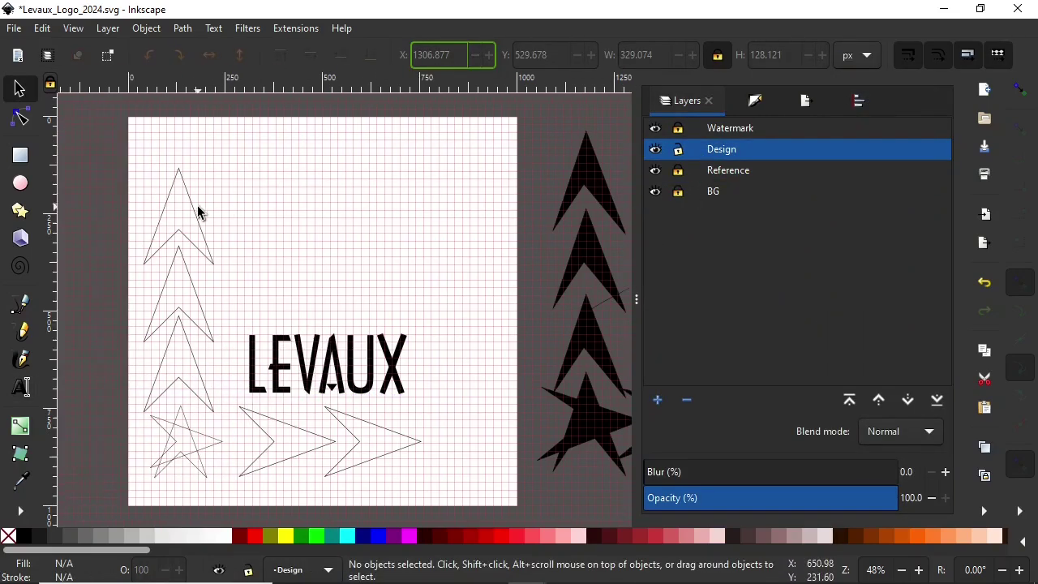
scroll(199, 213, right, 2)
click(561, 286)
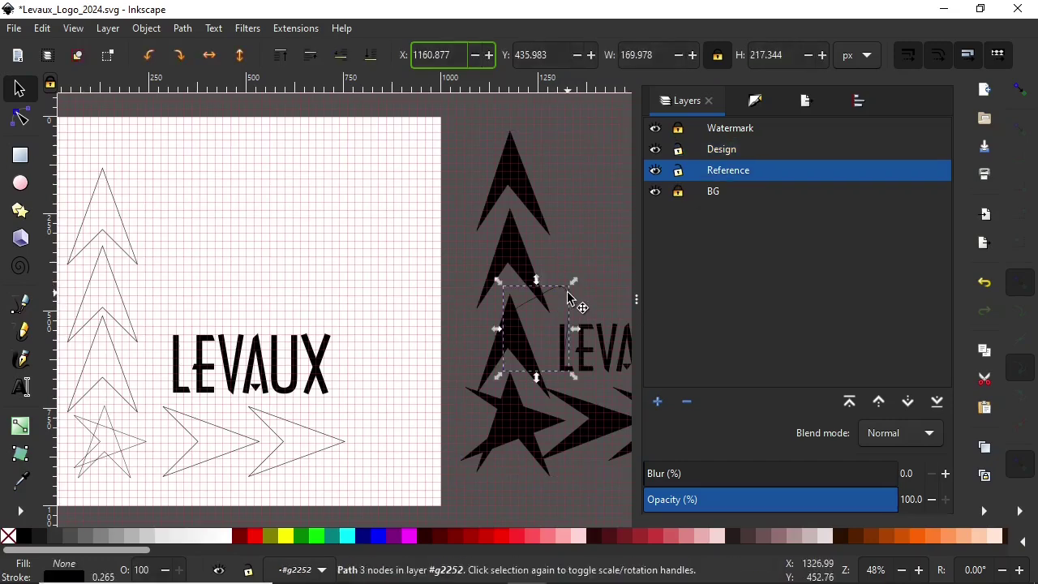
key(Escape)
click(705, 149)
scroll(241, 433, left, 2)
Step: Move the small arrow to the bottom left, then draw and delete a stray pencil curve
drag(223, 414, 198, 429)
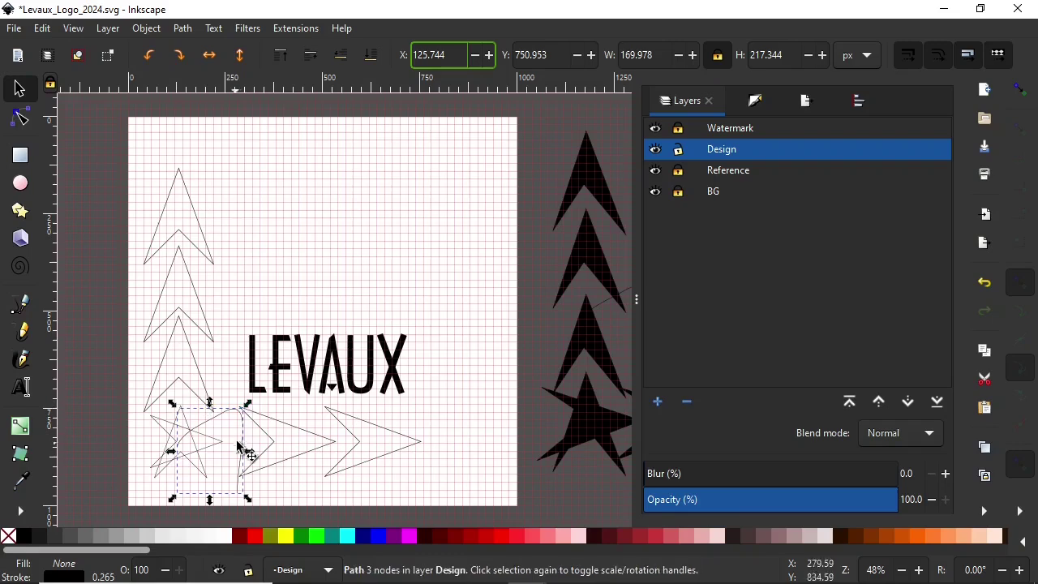
key(Escape)
key(p)
drag(197, 440, 336, 382)
key(Escape)
key(s)
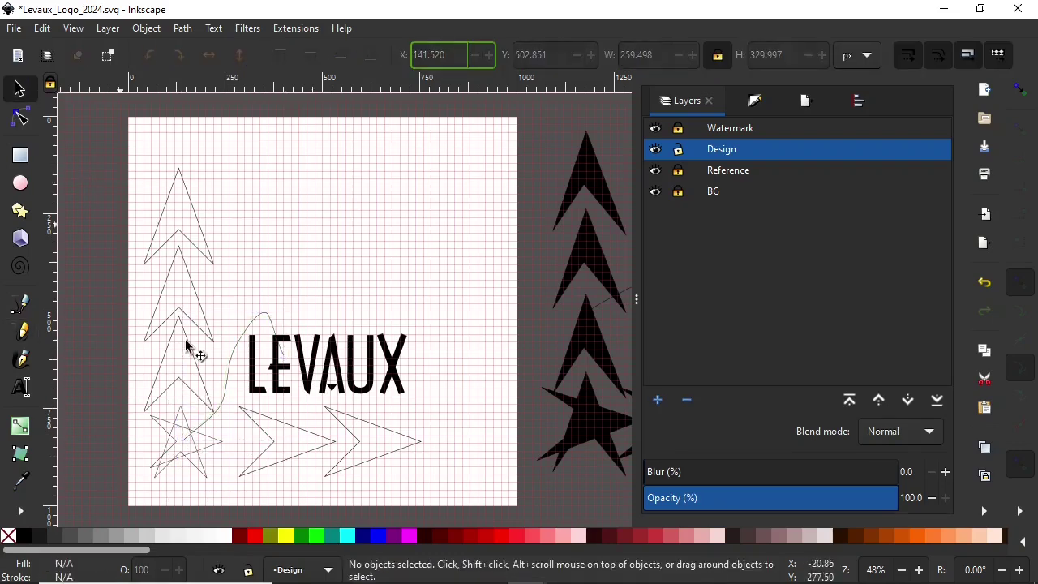
click(273, 318)
key(Delete)
Step: Set a copy of the pieces off-page, shift LEVAUX slightly left, and save
click(202, 474)
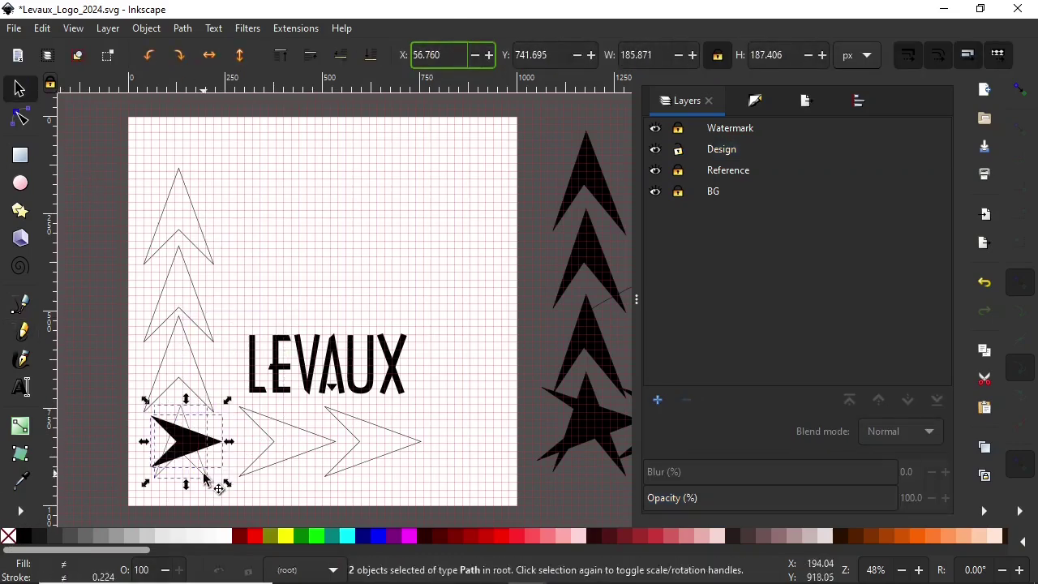
key(ctrl+z)
key(minus)
drag(162, 174, 405, 468)
key(ctrl+z)
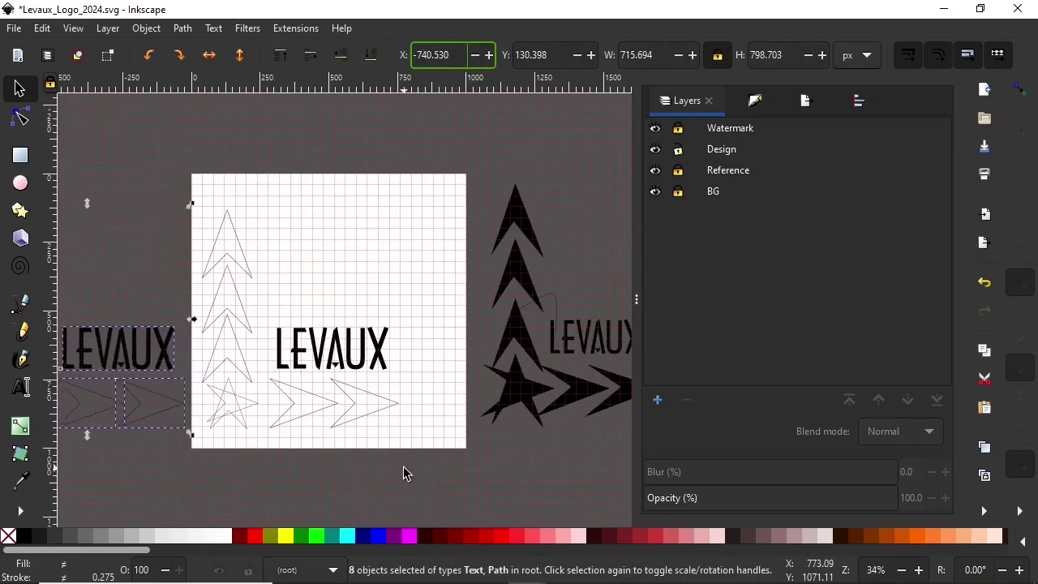
key(shift+Left)
key(shift+Left)
key(plus)
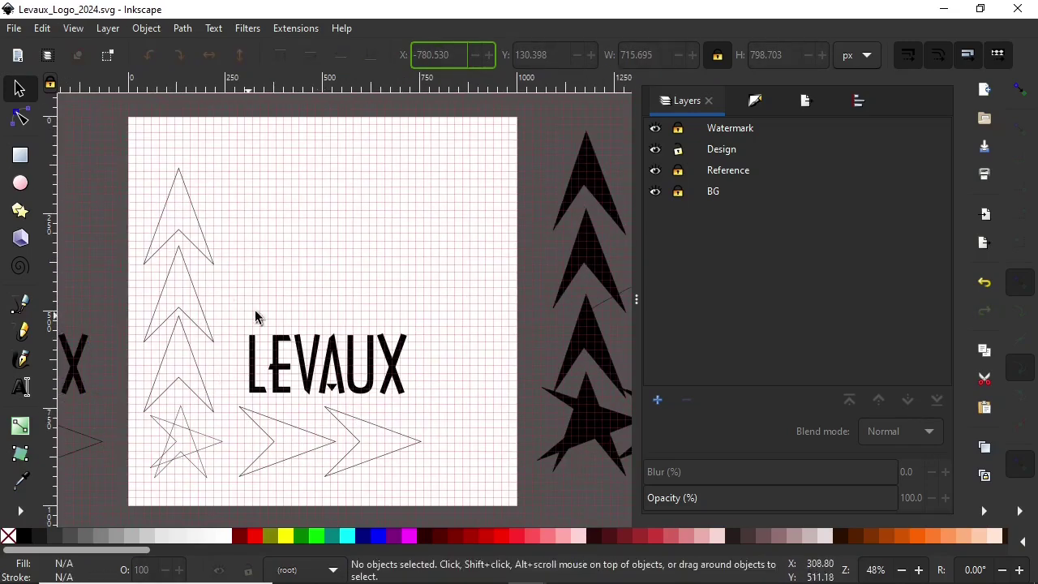
drag(295, 345, 272, 345)
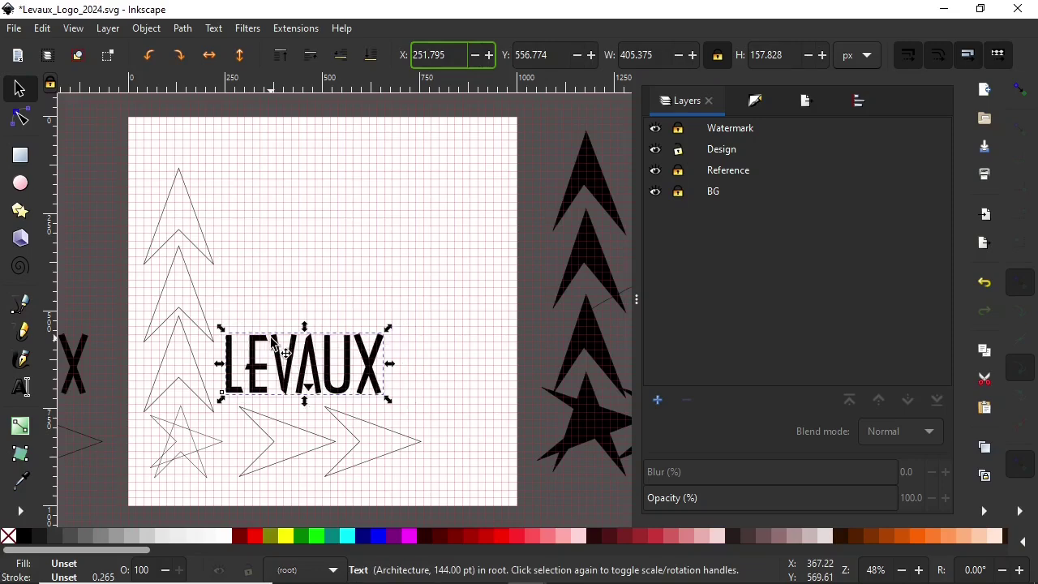
key(ctrl+s)
Step: Fill the star and each of the four chevrons solid black
click(208, 444)
click(25, 535)
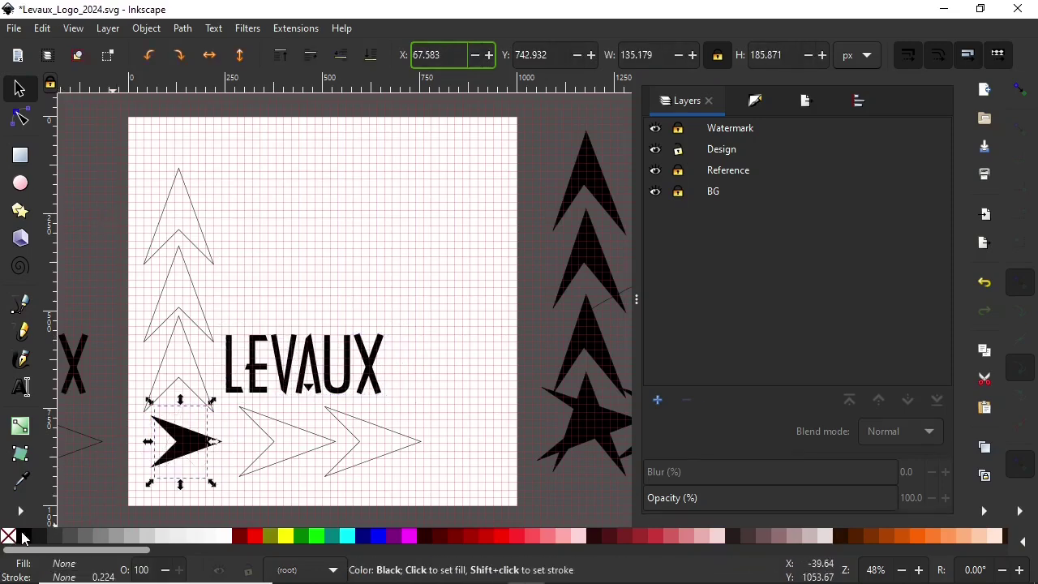
key(Tab)
click(25, 535)
key(Tab)
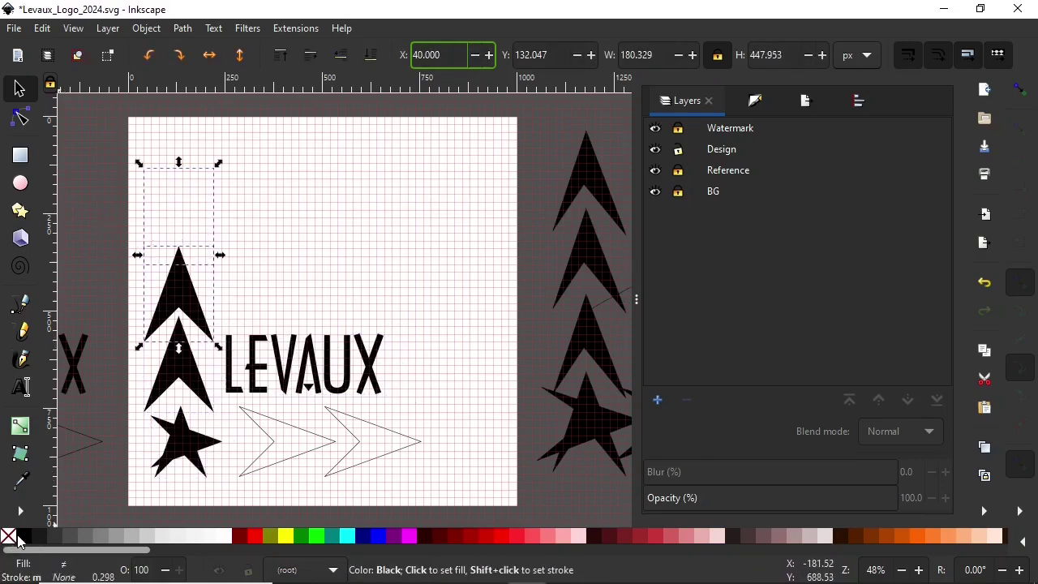
click(24, 535)
key(Tab)
click(24, 535)
key(Tab)
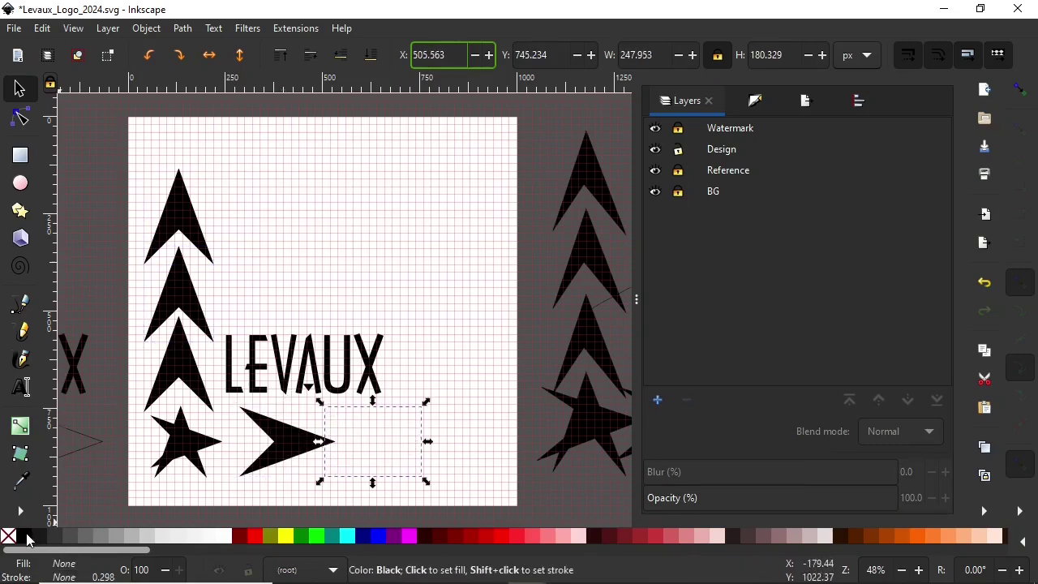
click(24, 535)
key(Tab)
key(Escape)
Step: Duplicate the three stacked chevrons and scale the copy small beside LEVAUX
click(194, 248)
shift+click(185, 297)
shift+click(183, 361)
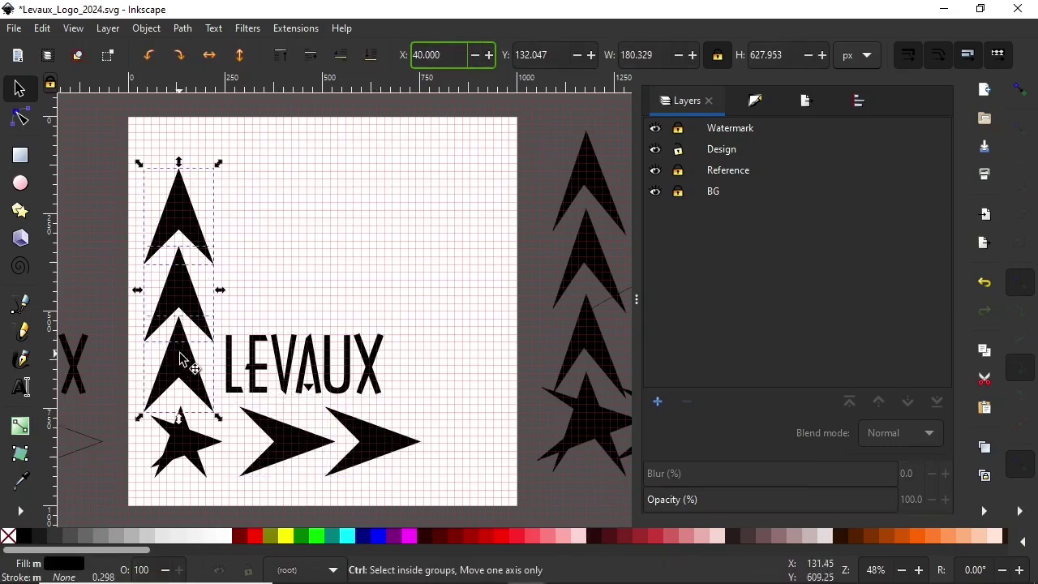
key(ctrl+d)
drag(180, 355, 436, 355)
mouse_move(477, 146)
mouse_down()
mouse_move(416, 345)
mouse_move(394, 351)
mouse_up()
Step: Place the small chevrons after LEVAUX, save, and centre them vertically on the text
click(533, 162)
key(ctrl+s)
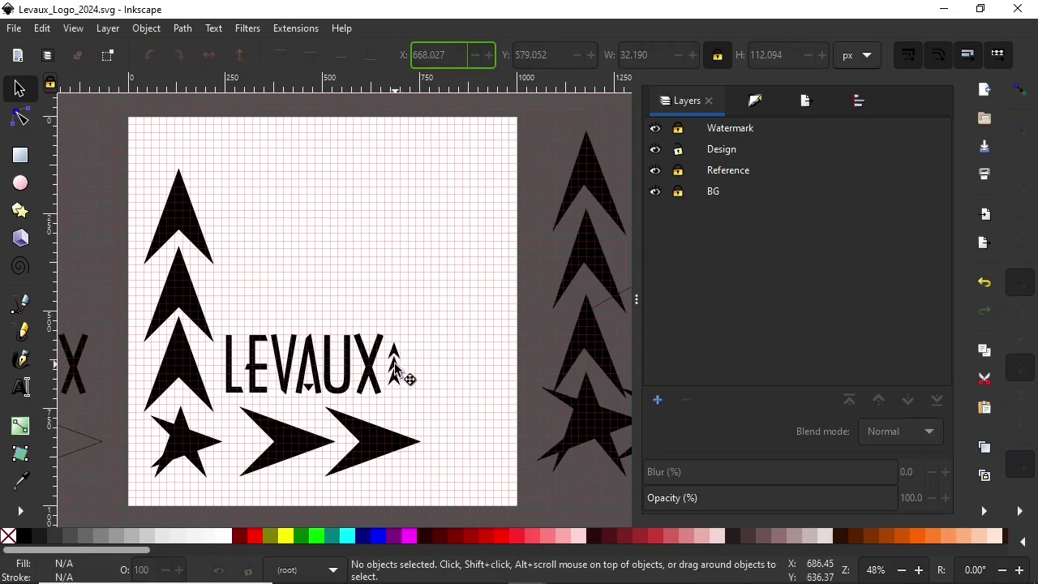
click(394, 350)
drag(394, 353, 379, 377)
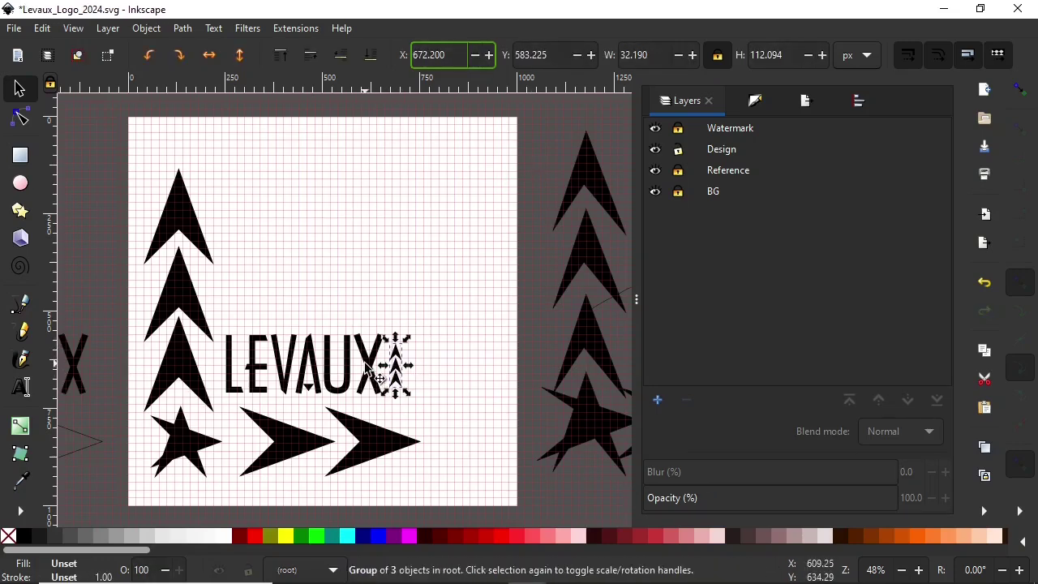
shift+click(369, 372)
key(ctrl+shift+a)
click(827, 201)
key(Escape)
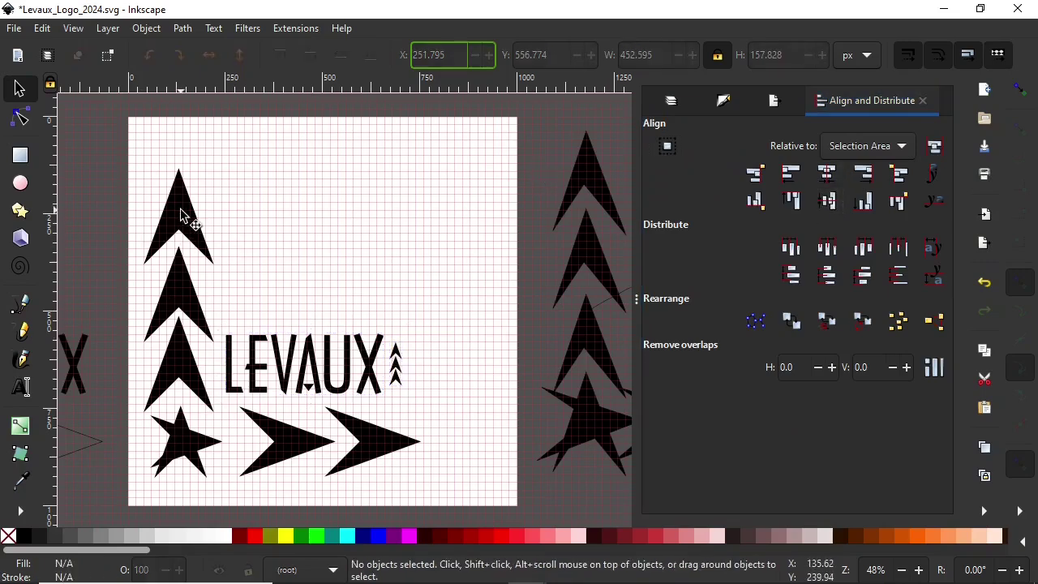
Step: Redo to bring back the arrow in place of the star, then select the logo pieces
click(192, 423)
click(229, 415)
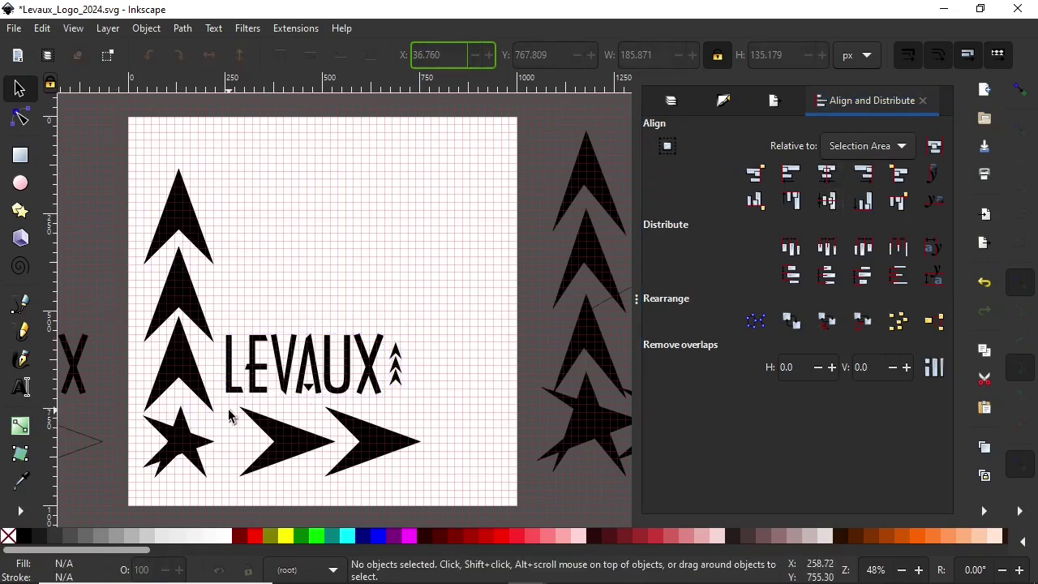
key(ctrl+shift+z)
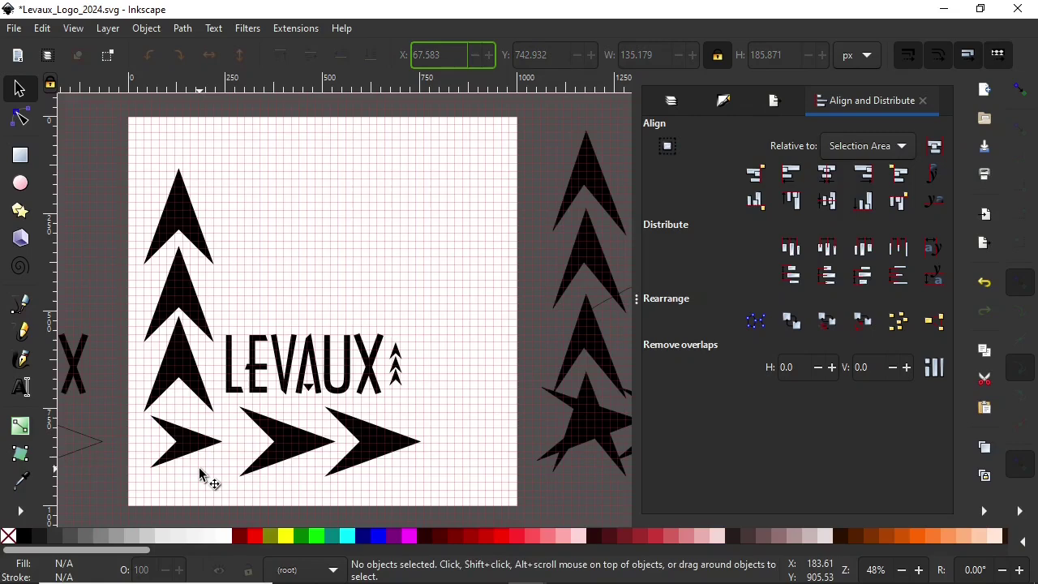
drag(153, 157, 448, 492)
scroll(440, 470, up, 2)
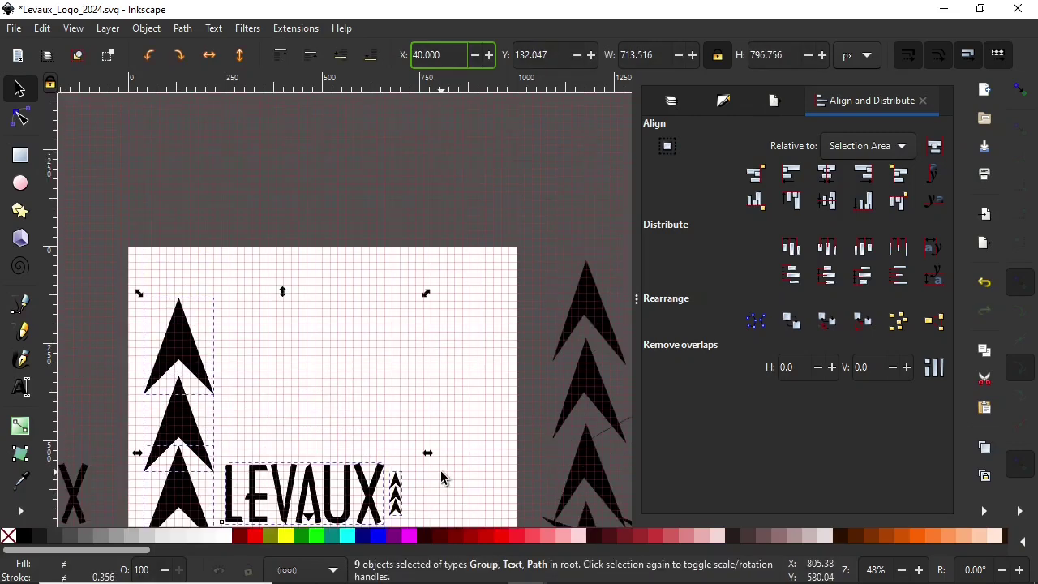
ctrl+scroll(278, 409, down, 4)
Step: Group the left logo copy, move it far left of the page, and save
click(241, 347)
drag(195, 279, 289, 412)
key(ctrl+g)
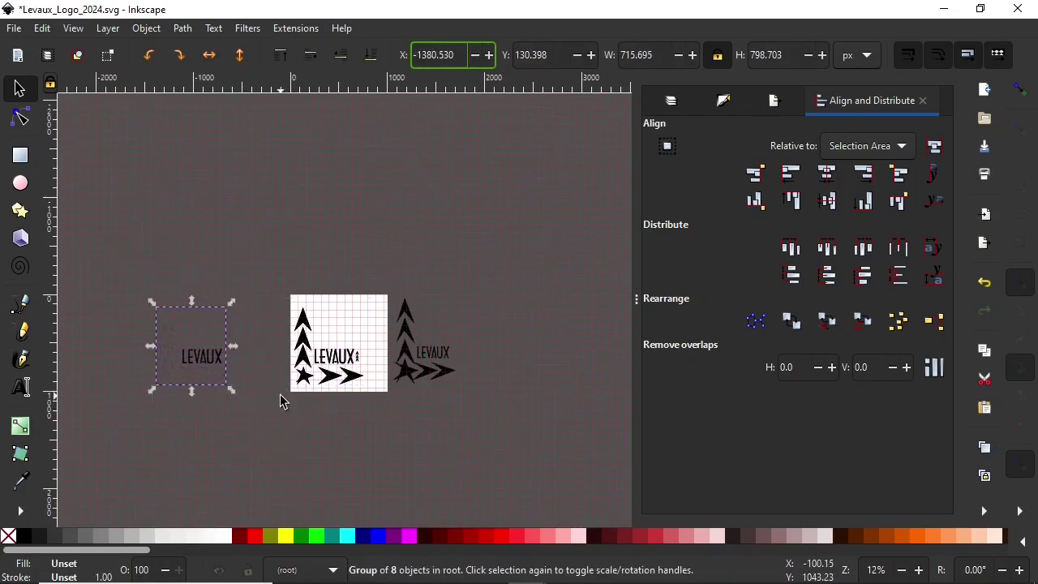
key(shift+Left)
key(shift+Left)
key(shift+Left)
drag(319, 330, 232, 347)
key(Escape)
key(ctrl+s)
ctrl+scroll(301, 325, up, 3)
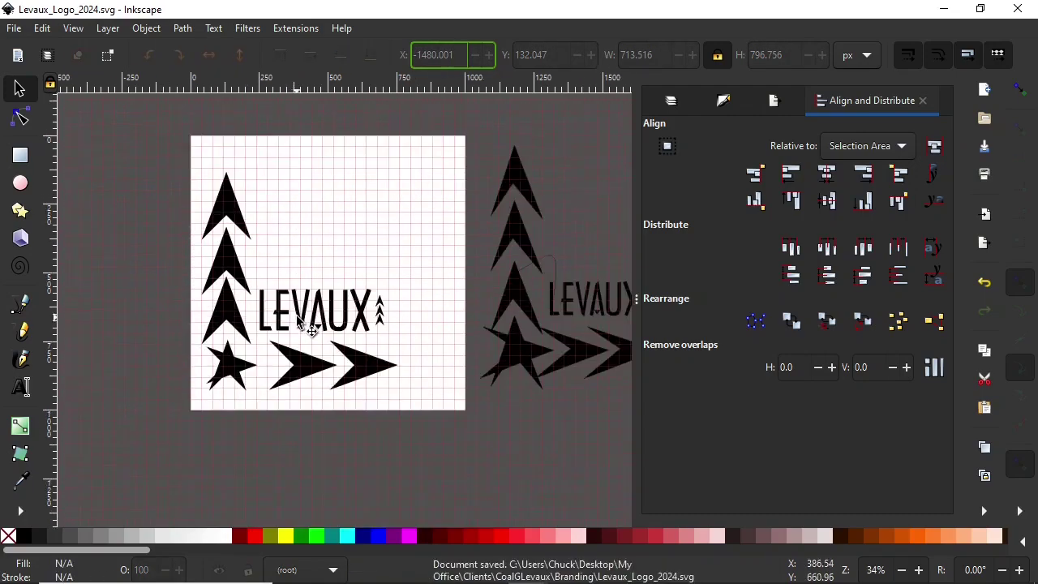
ctrl+scroll(205, 481, up, 1)
Step: Draw a black pentagon on the page, undoing the distorted rounding change
key(asterisk)
click(282, 55)
click(283, 55)
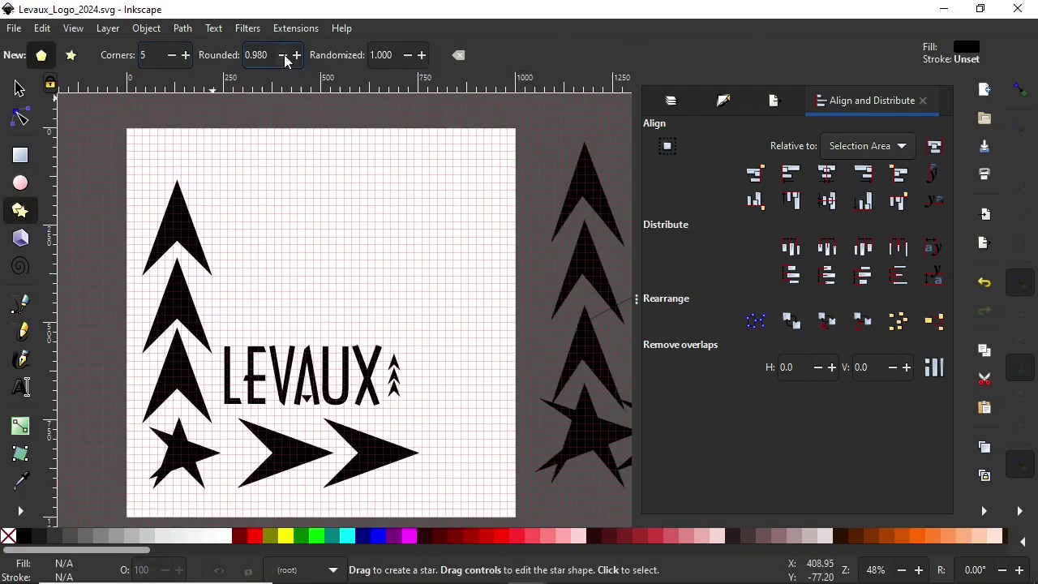
text(0)
key(Return)
drag(341, 197, 374, 230)
text(-1)
key(Return)
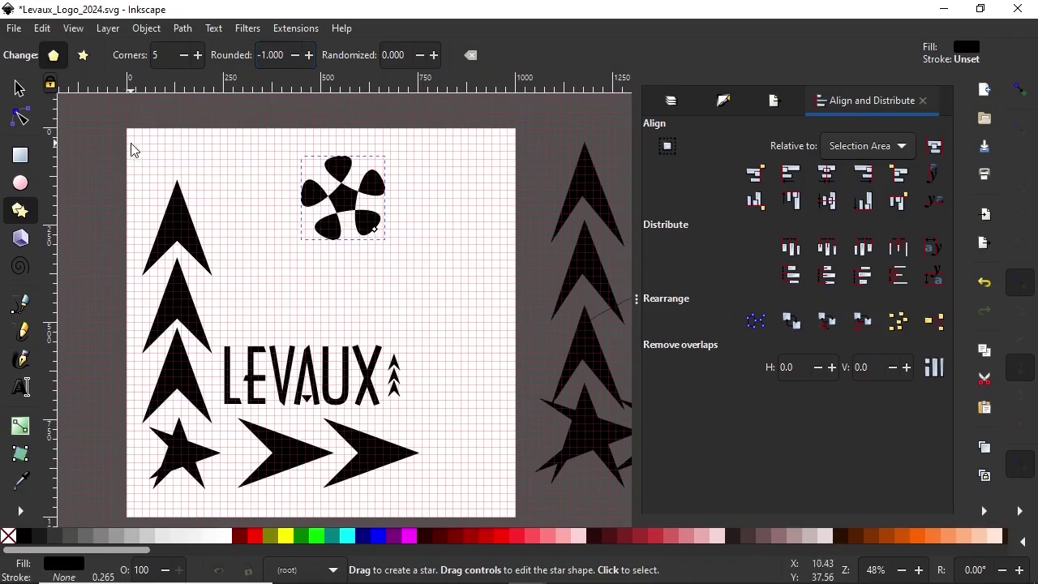
key(ctrl+z)
Step: Switch the Star/Polygon tool to star mode and draw a star below the pentagon
click(82, 55)
drag(294, 282, 324, 312)
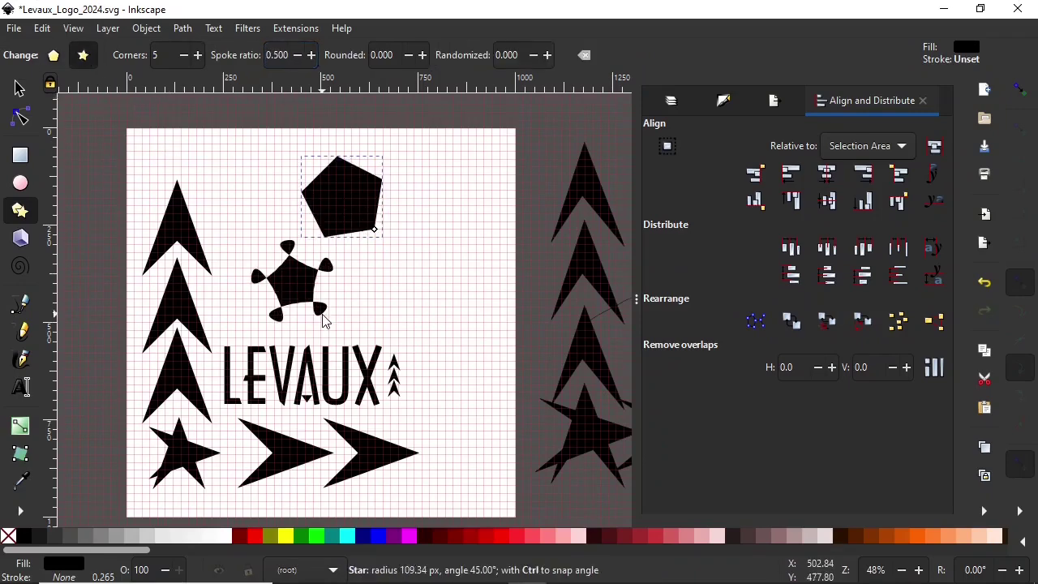
triple_click(276, 56)
text(0.01)
key(Return)
Step: Set the star's spoke ratio to 0.4
click(312, 55)
text(1)
key(Return)
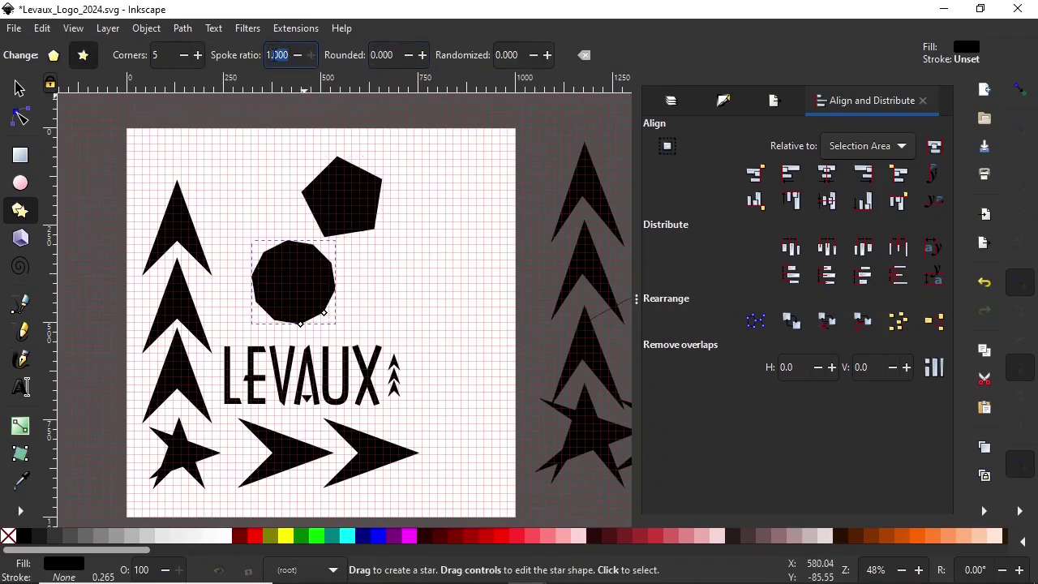
text(0.5)
key(Return)
triple_click(279, 56)
text(0.4)
key(Return)
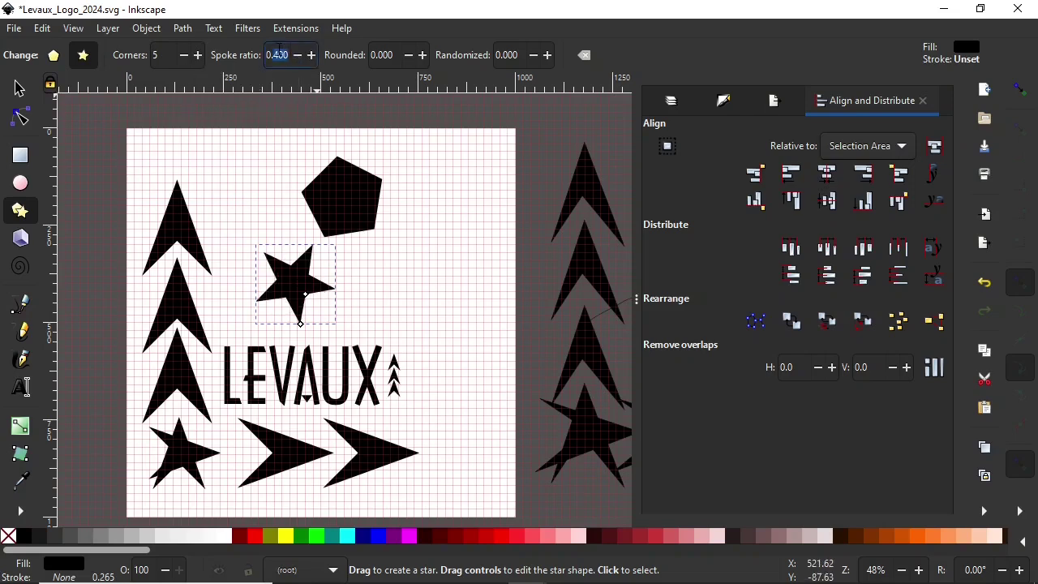
Step: Tilt the new star and move it into place with the Selector
key(s)
click(320, 296)
drag(256, 244, 243, 258)
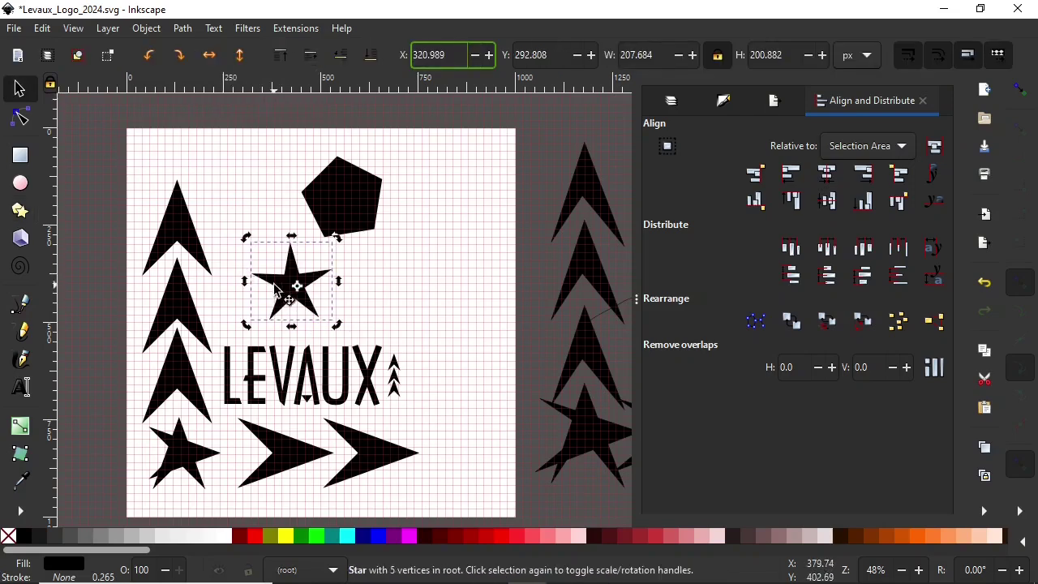
drag(296, 284, 246, 314)
key(ctrl+z)
click(195, 477)
mouse_move(194, 476)
mouse_down()
mouse_move(456, 289)
mouse_move(195, 454)
mouse_up()
mouse_move(215, 413)
mouse_down()
mouse_move(207, 458)
mouse_move(237, 477)
mouse_move(185, 452)
mouse_up()
click(182, 450)
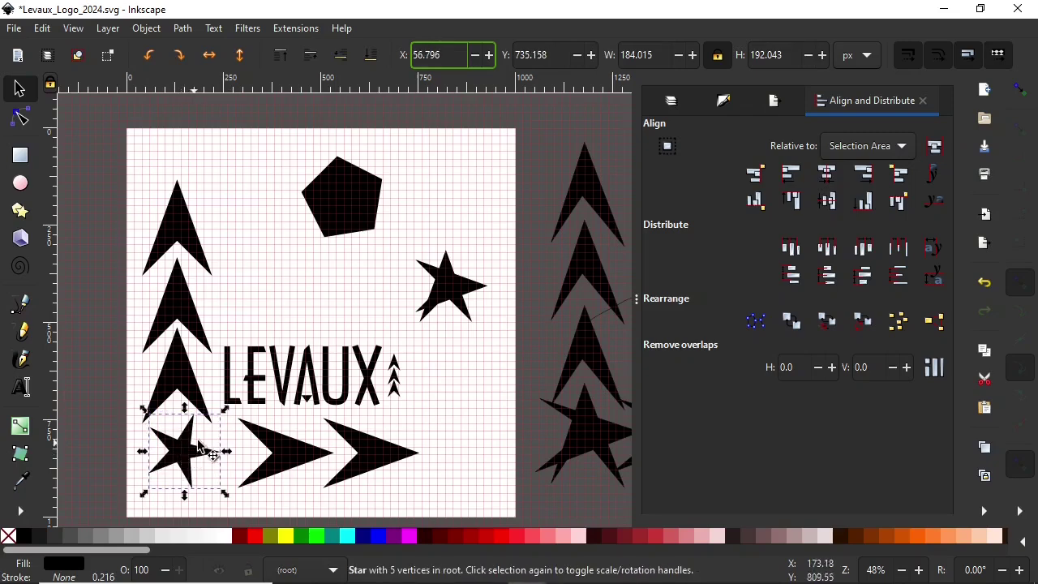
key(Escape)
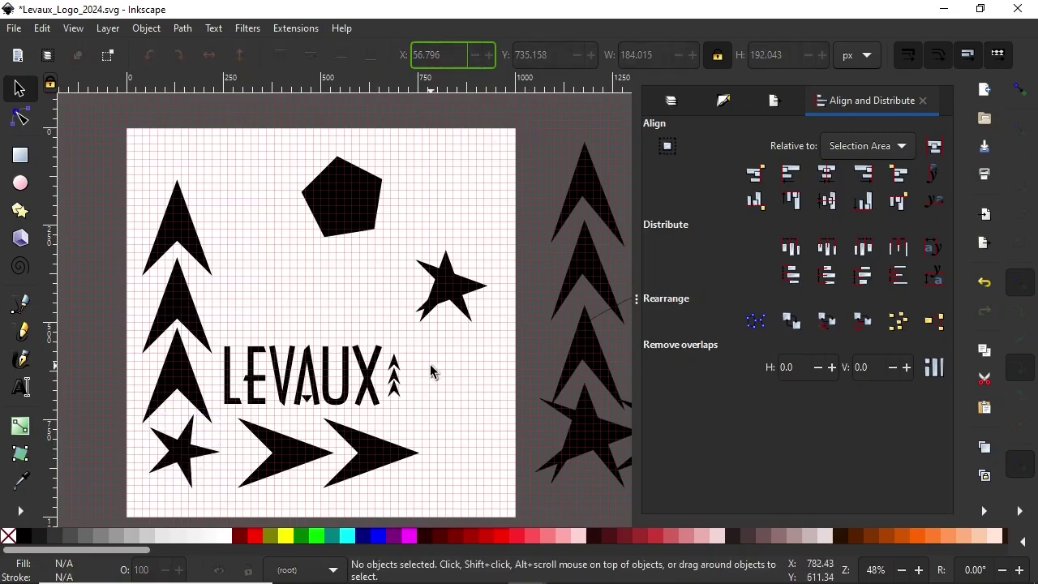
Step: Nudge the lower chevron slightly to the left
click(194, 263)
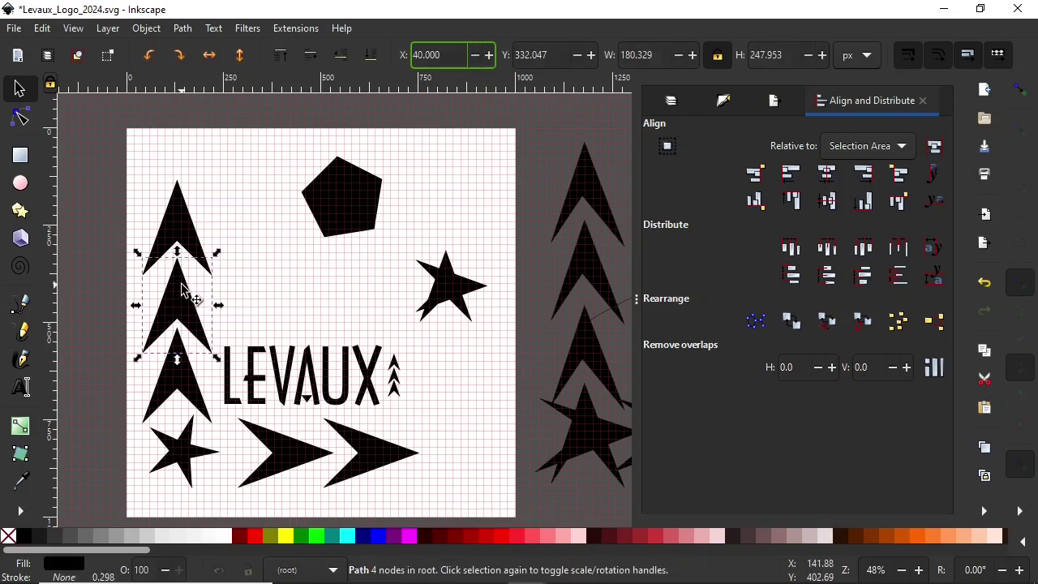
click(523, 154)
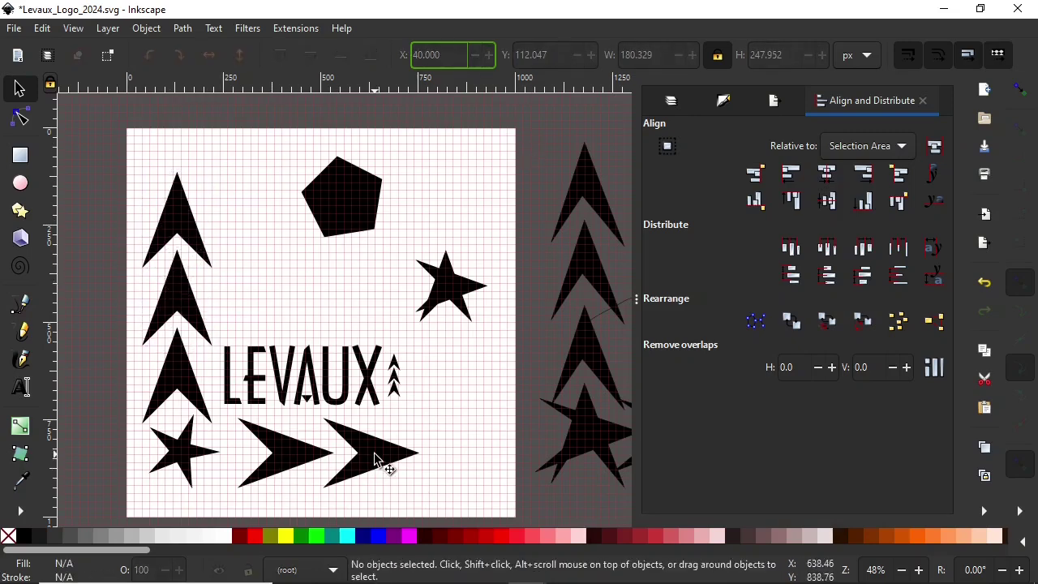
drag(284, 447, 277, 448)
click(537, 257)
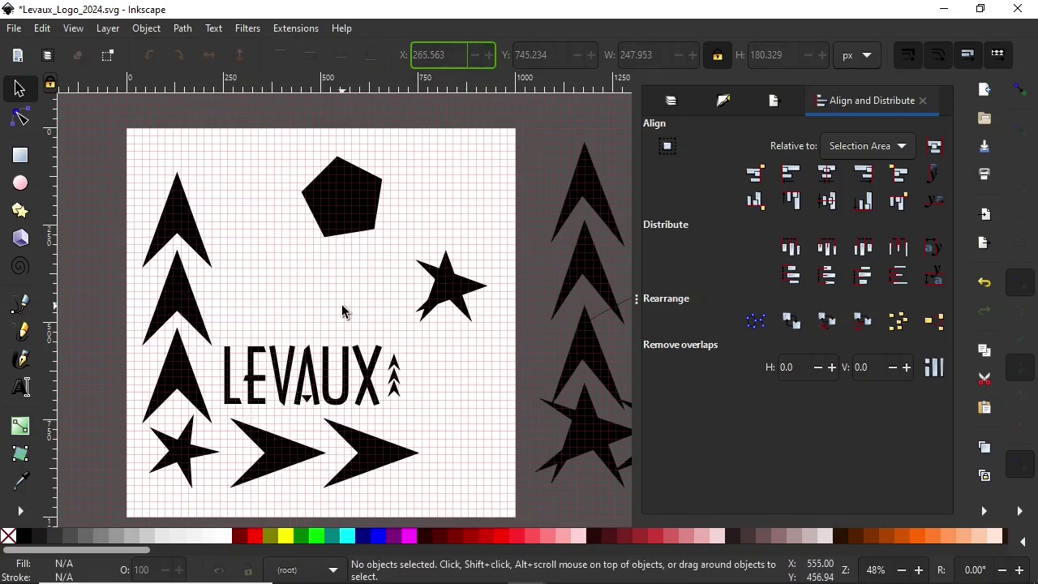
Step: Delete the pentagon and sketch a quick freehand stroke
click(339, 195)
key(Delete)
key(p)
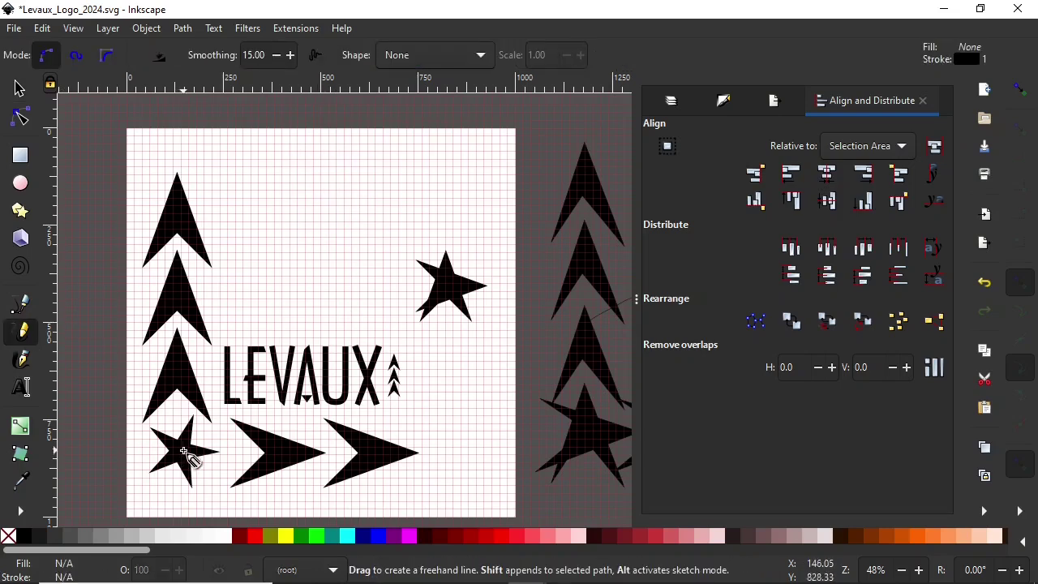
drag(172, 449, 255, 455)
key(s)
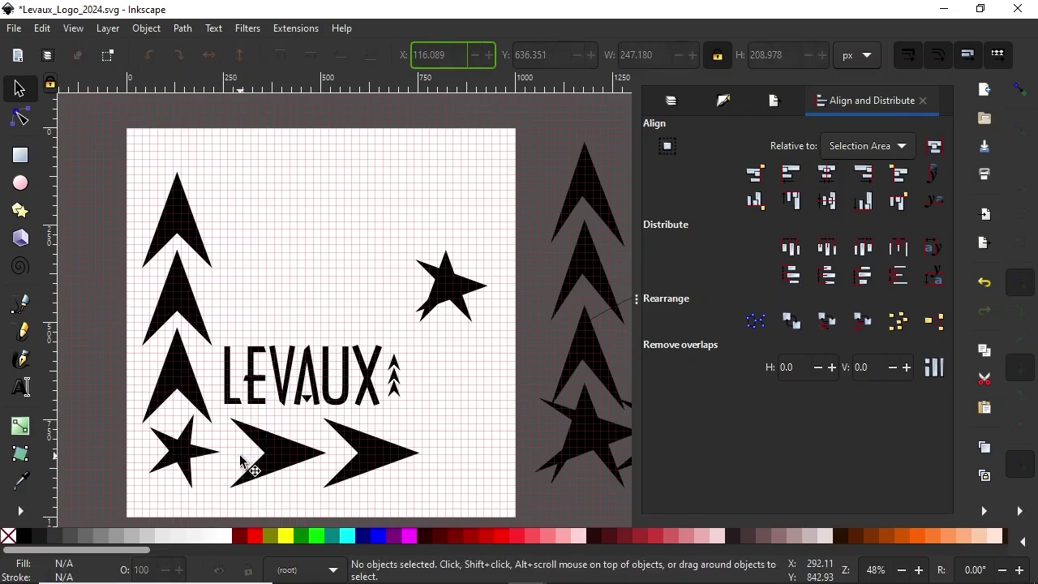
Step: Rotate the bottom-left star about 30° and move it
click(183, 454)
click(183, 454)
drag(145, 417, 172, 403)
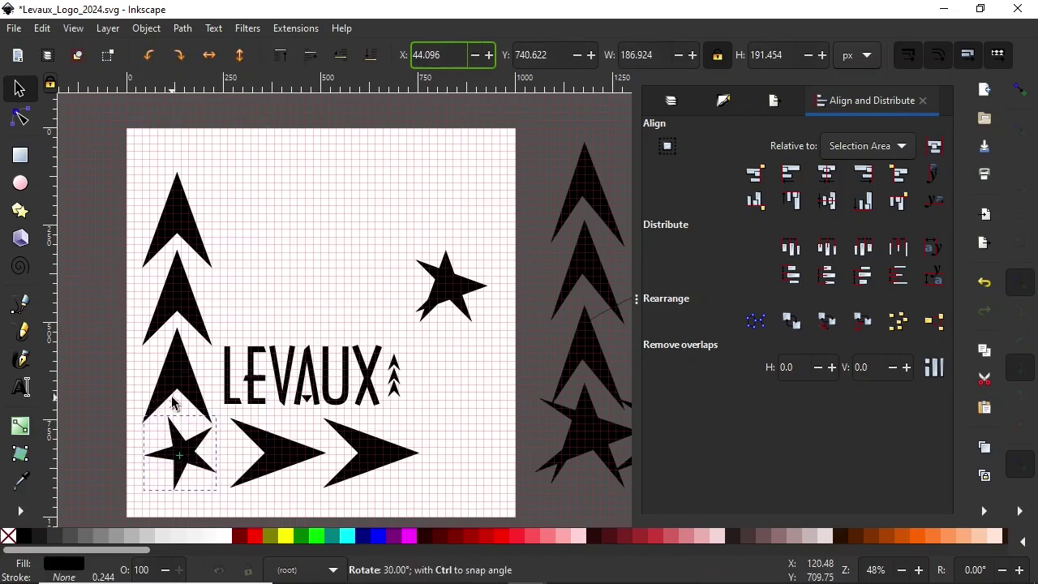
mouse_move(190, 446)
mouse_down()
mouse_move(181, 444)
mouse_move(572, 113)
mouse_up()
click(80, 436)
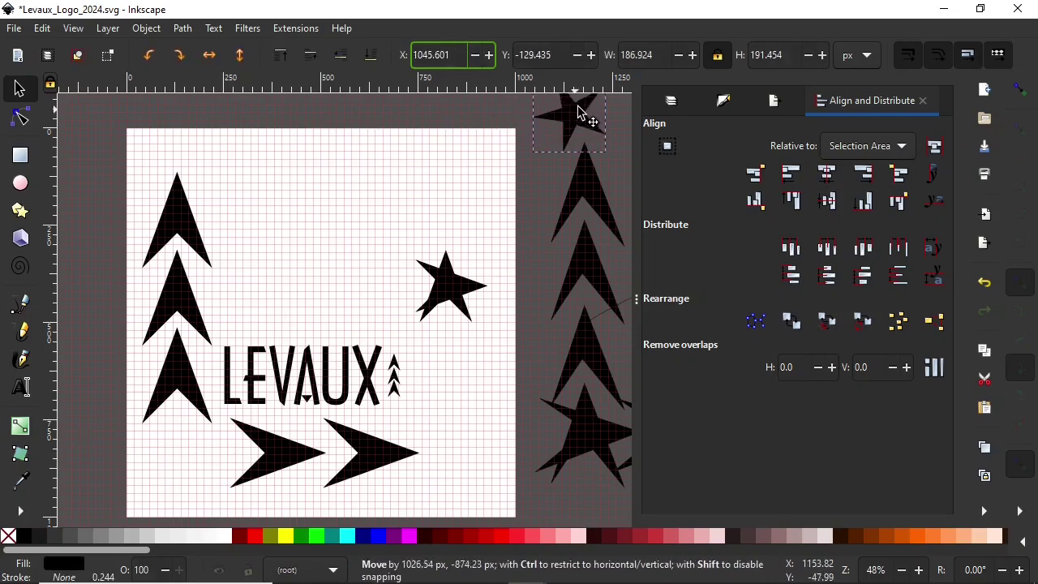
Step: Duplicate the right star, place the copy at lower left, and rotate it 90°
click(454, 288)
click(375, 212)
click(454, 287)
key(ctrl+d)
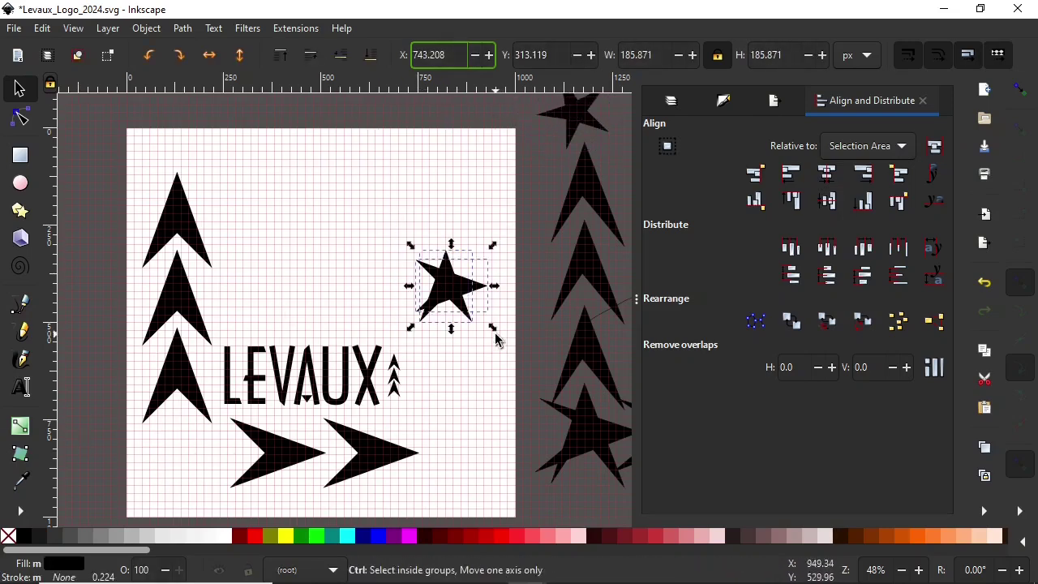
mouse_move(456, 286)
mouse_down()
mouse_move(173, 454)
mouse_move(170, 492)
mouse_up()
key(ctrl+bracketleft)
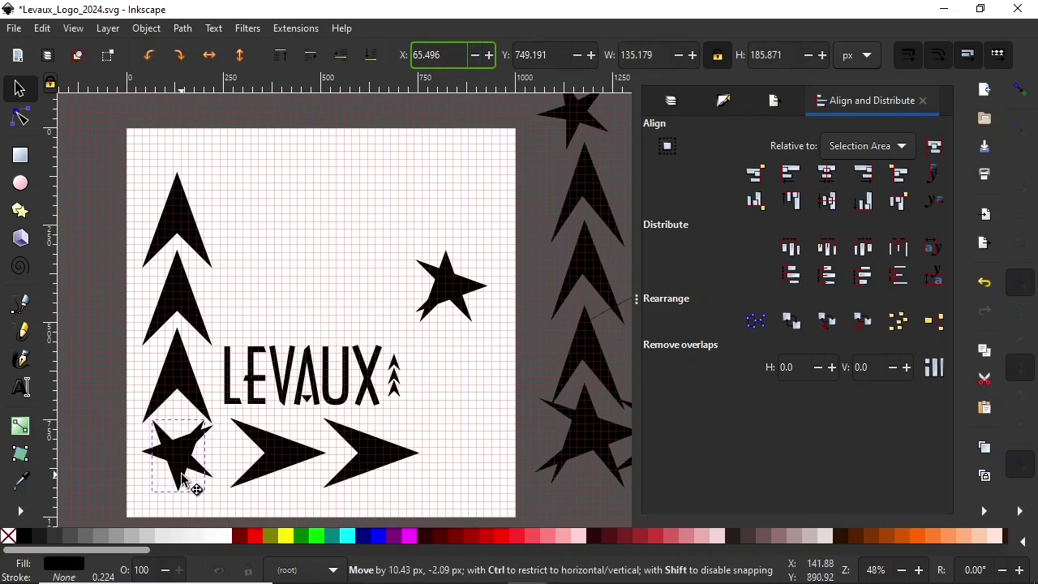
click(104, 465)
Step: Move a star above the LEVAUX lettering and delete the bottom-left star
scroll(103, 465, down, 2)
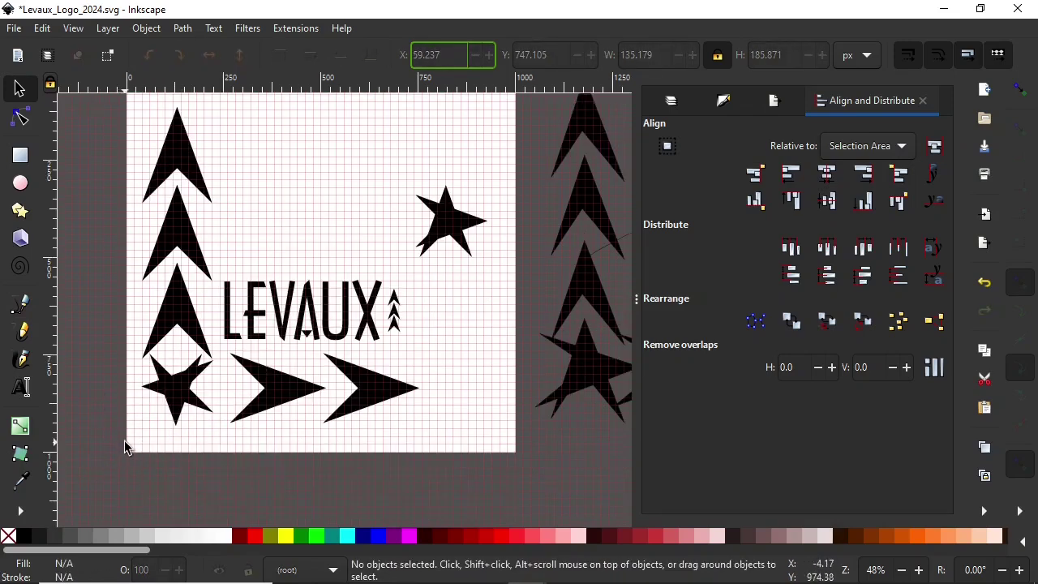
scroll(124, 446, up, 2)
drag(580, 130, 316, 276)
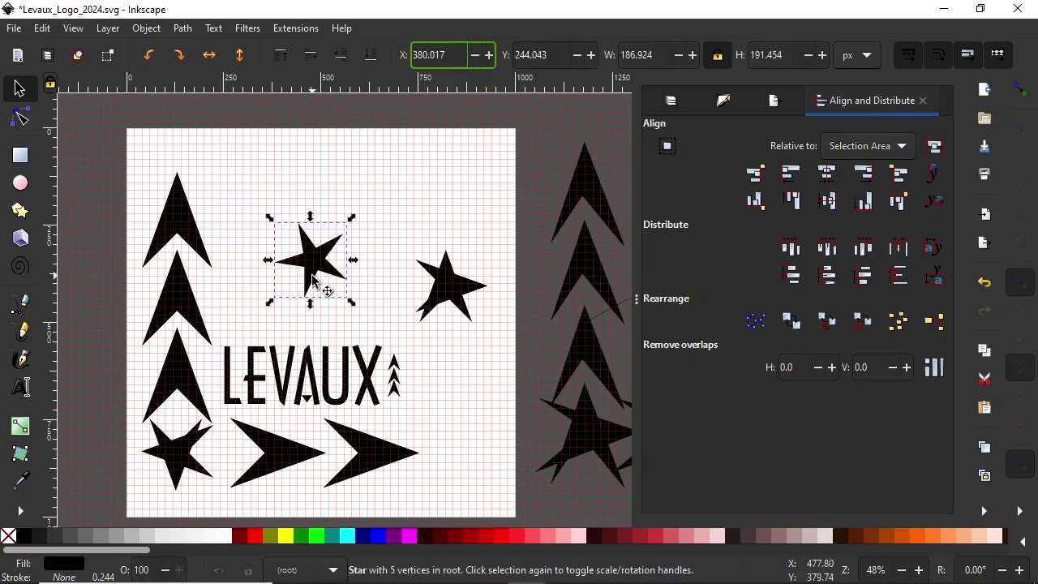
drag(195, 446, 438, 199)
key(Delete)
Step: Toggle the page grid in Document Properties and save the document
key(b)
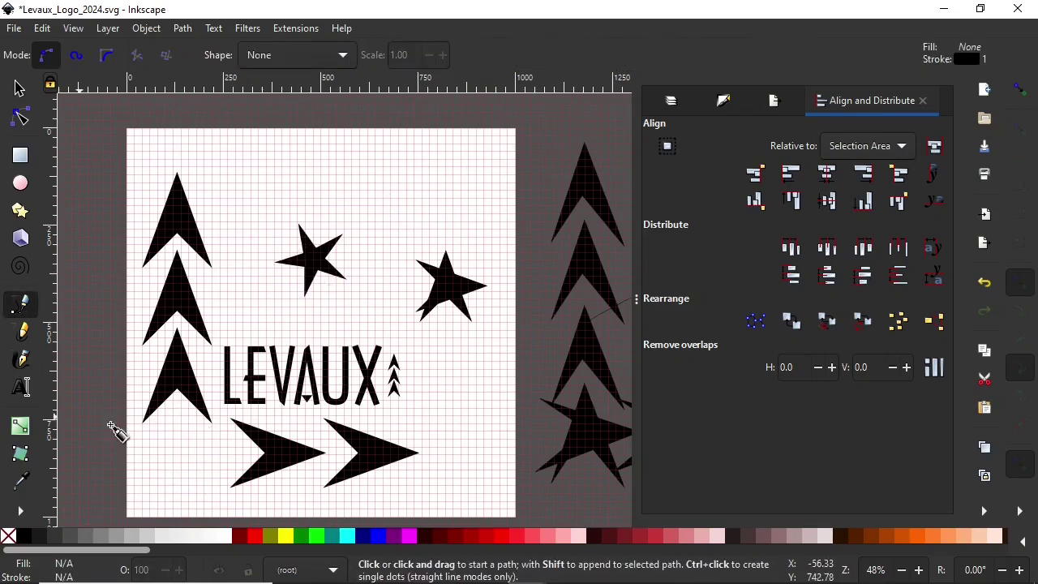
click(164, 423)
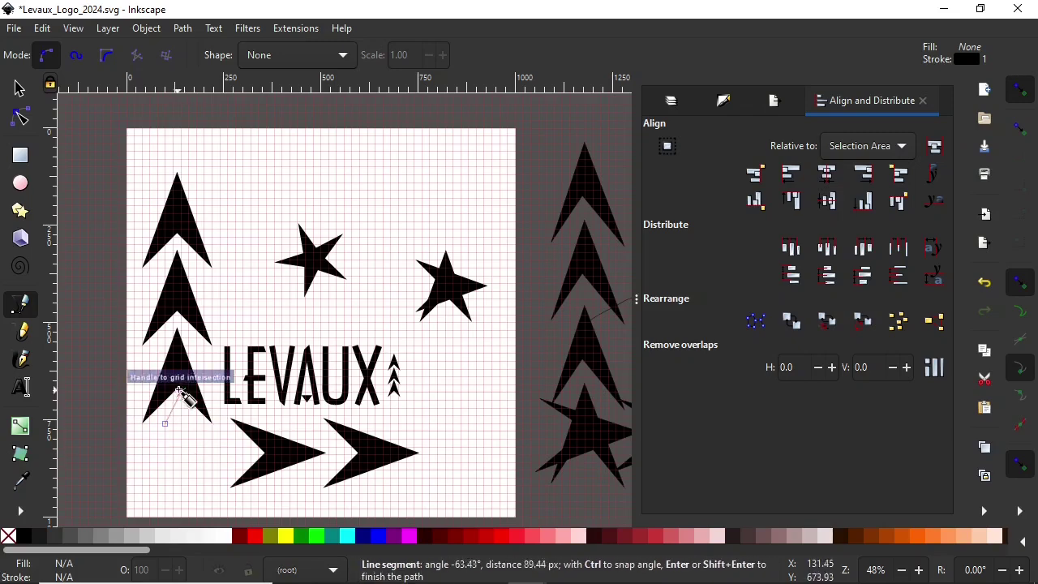
key(Escape)
key(s)
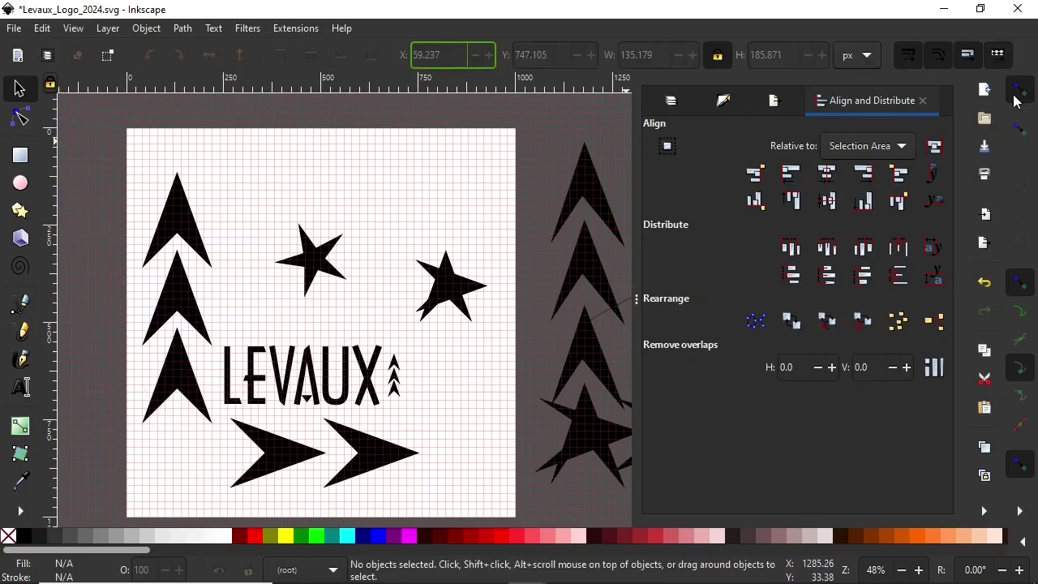
key(ctrl+shift+d)
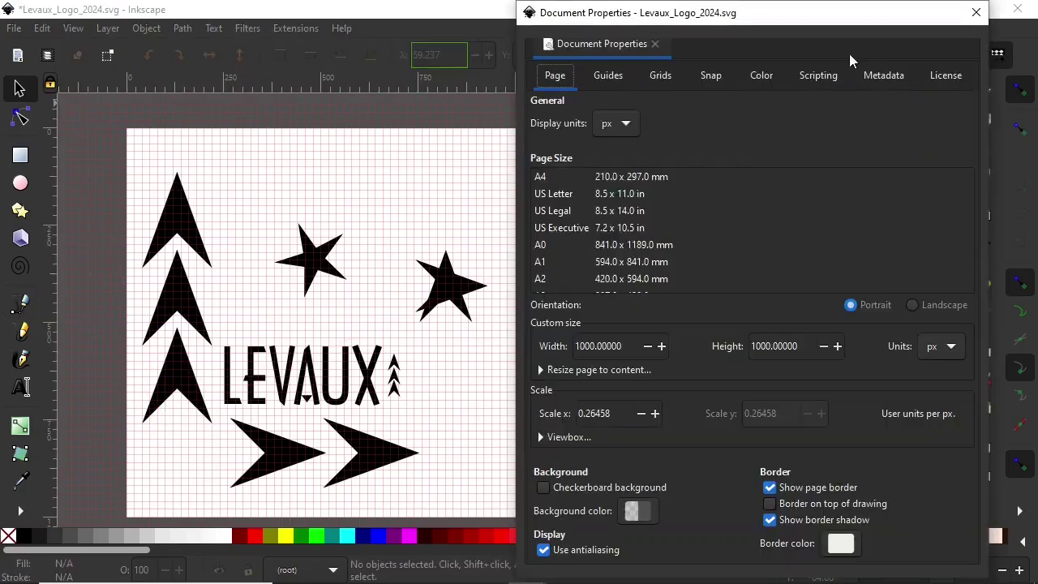
click(662, 73)
click(545, 220)
key(ctrl+shift+d)
key(ctrl+s)
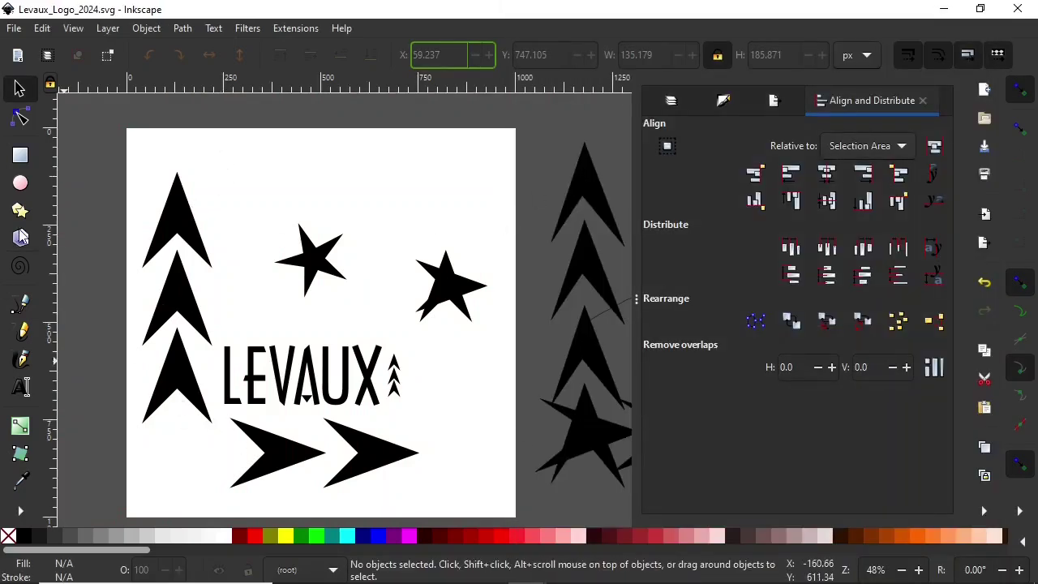
Step: Draw a triangle path on the lowest chevron's corners and snap it to the canvas grid
click(24, 311)
click(142, 423)
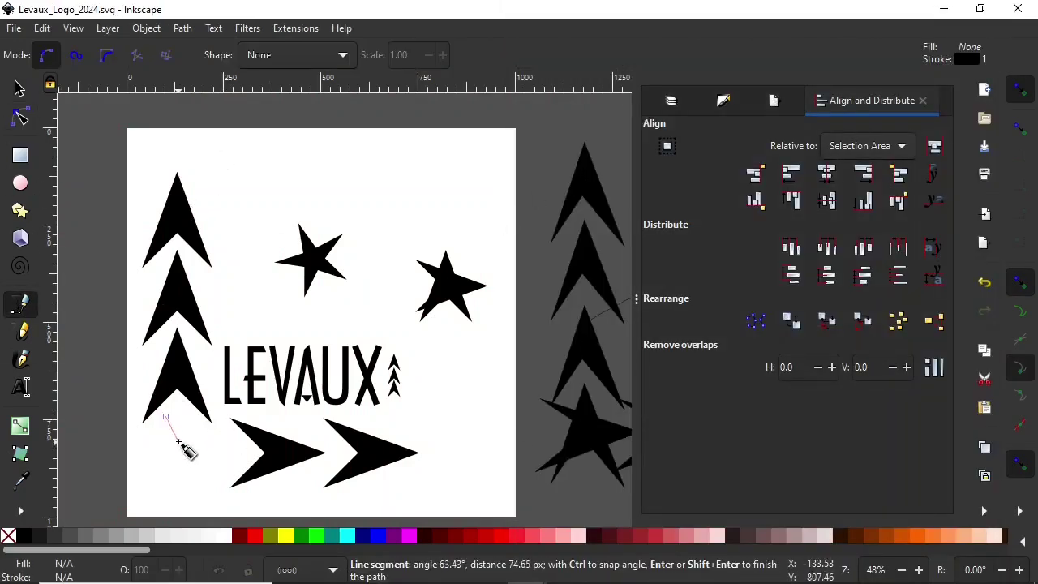
click(177, 390)
click(209, 421)
click(142, 422)
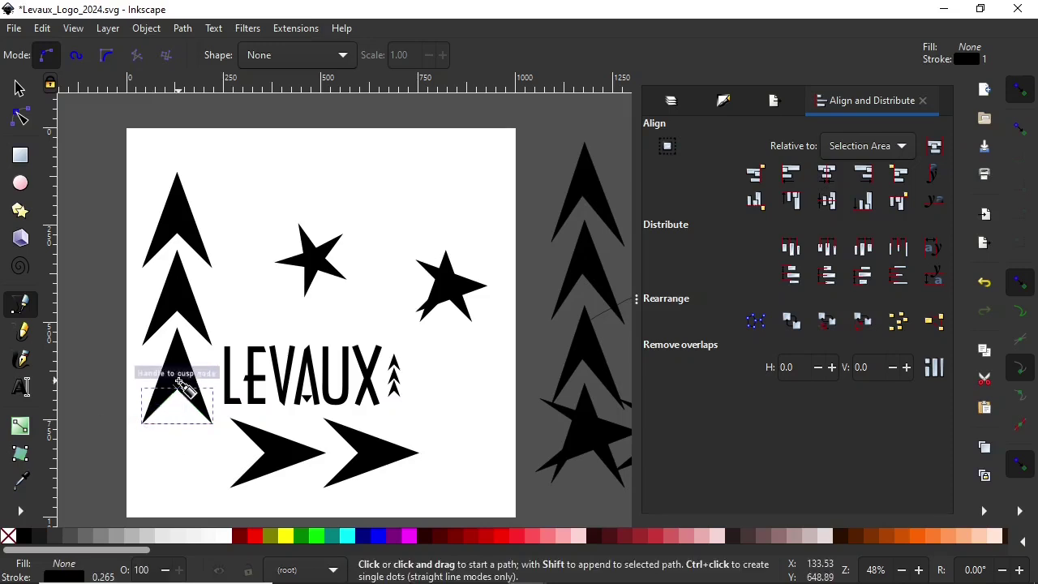
click(19, 89)
key(n)
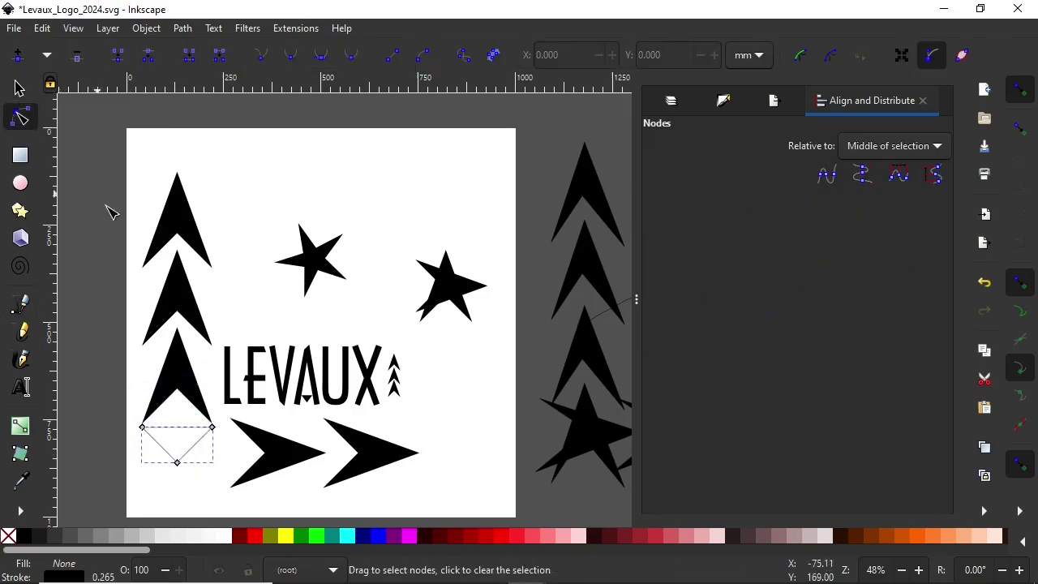
click(141, 423)
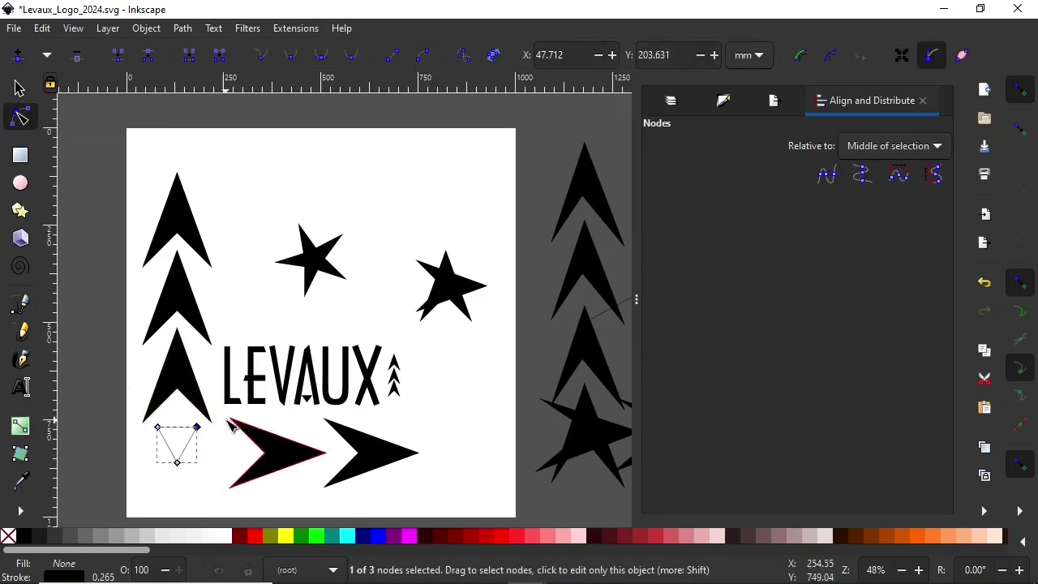
click(20, 90)
key(ctrl+shift+d)
key(numbersign)
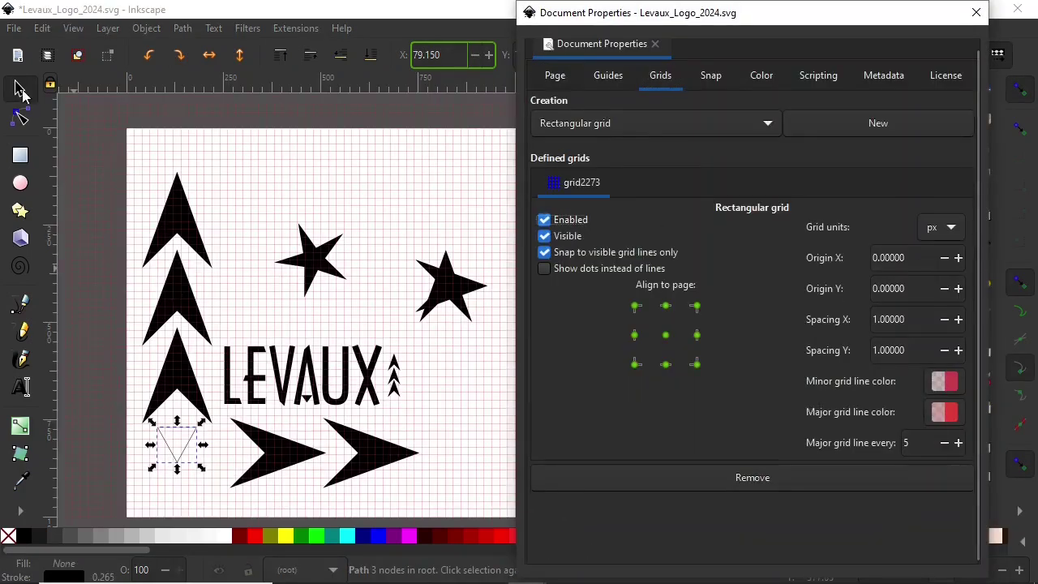
drag(187, 456, 191, 457)
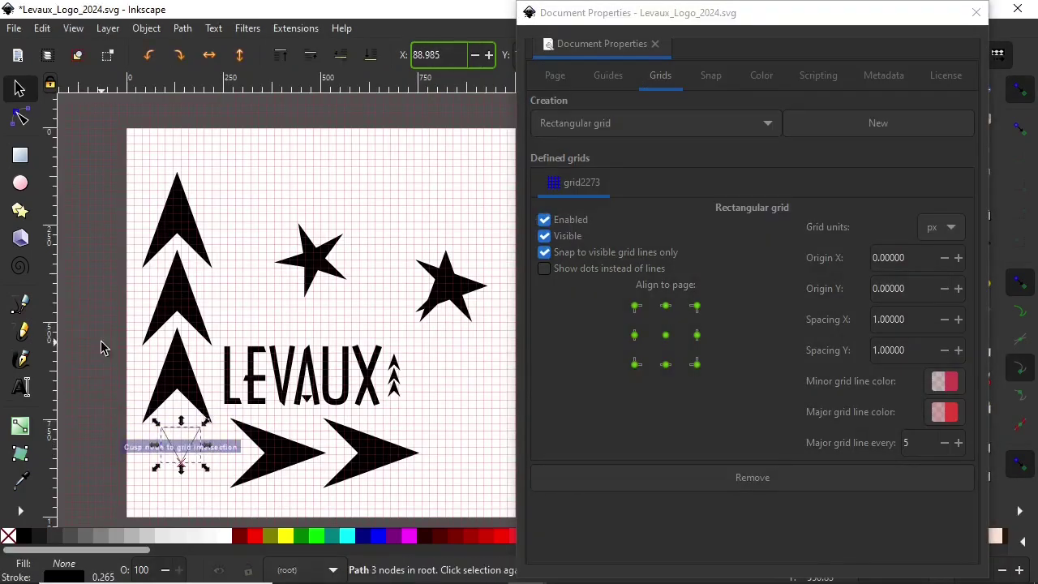
Step: Trace a closed triangle outline with an inner vertex using the Pen tool
key(b)
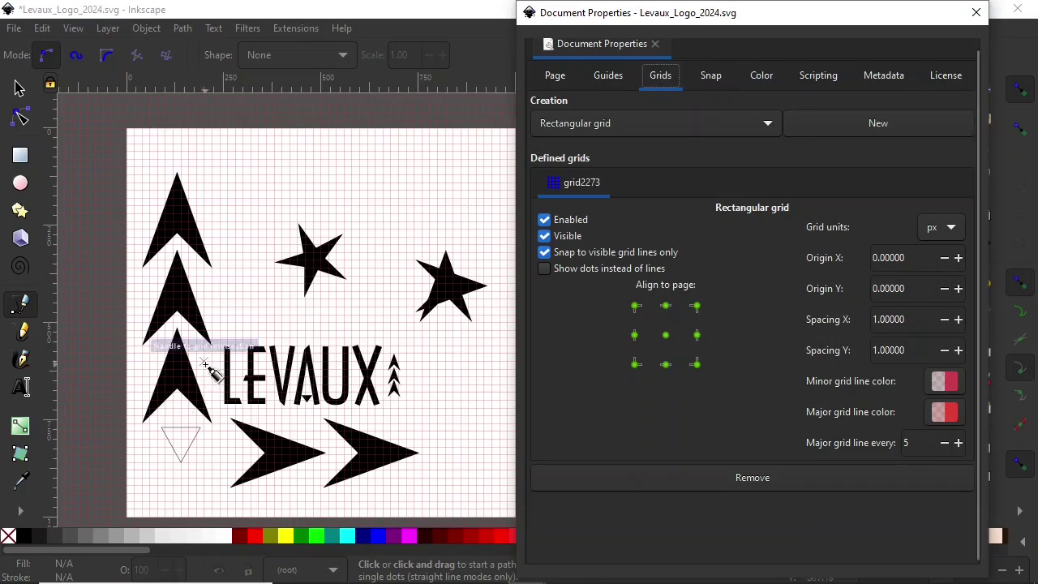
click(159, 448)
scroll(159, 448, up, 1)
scroll(360, 389, down, 3)
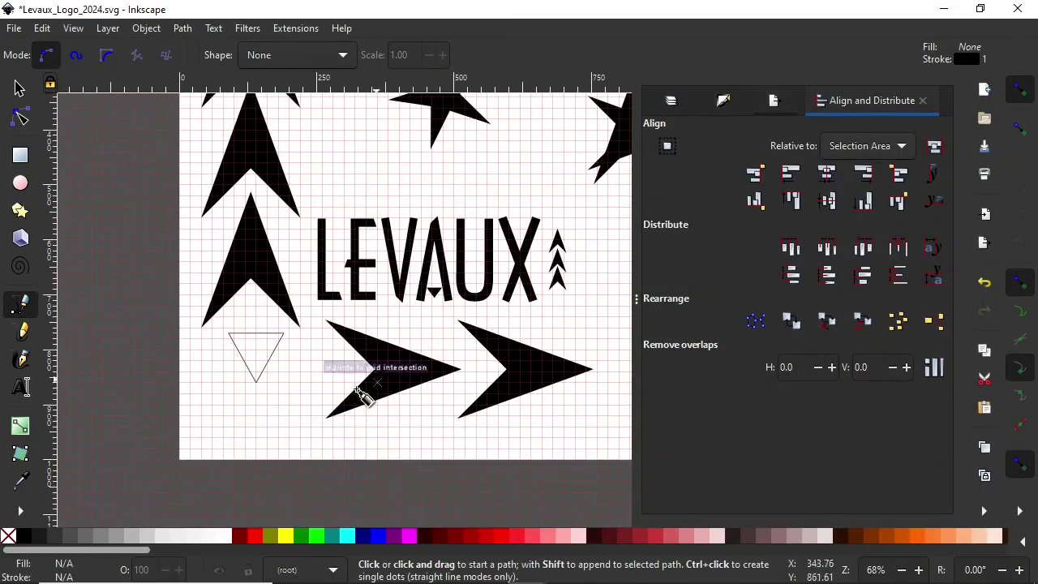
scroll(344, 301, up, 3)
scroll(335, 290, left, 5)
click(296, 375)
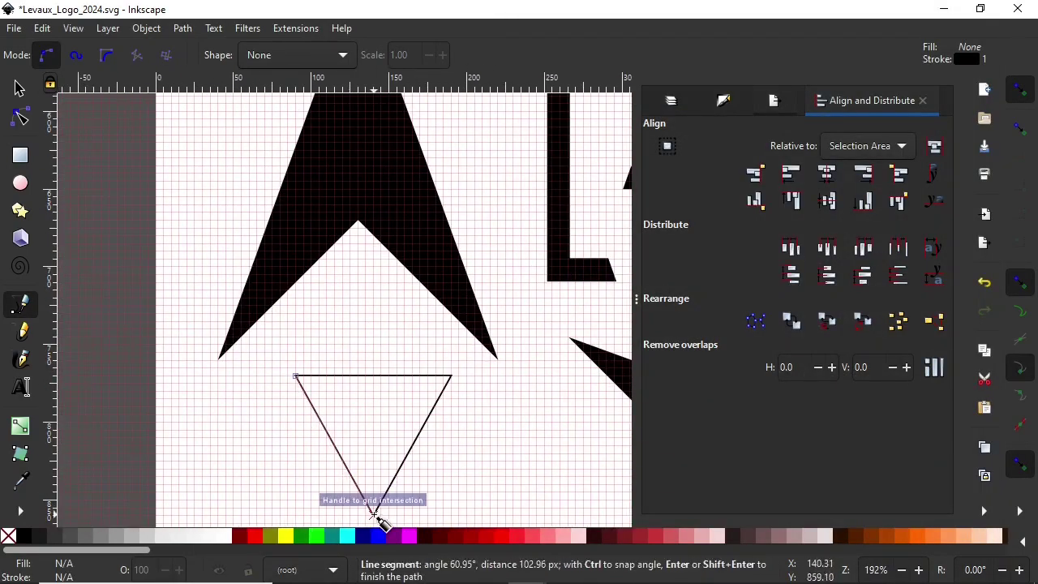
click(373, 513)
click(451, 375)
click(373, 429)
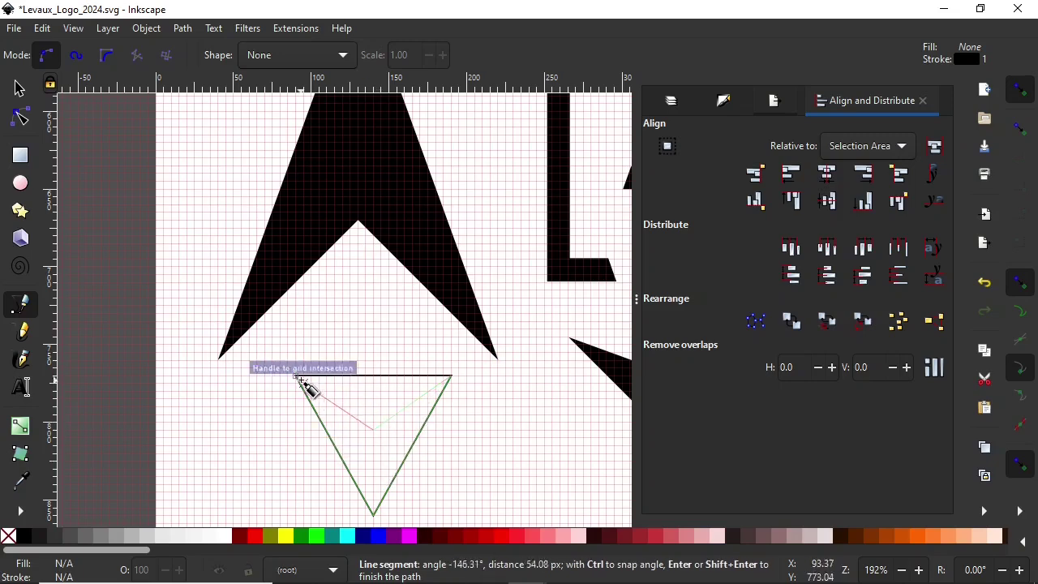
click(295, 375)
Step: Rotate the triangle group about 75 degrees, then a little further
key(s)
scroll(146, 364, down, 3)
scroll(146, 364, down, 1)
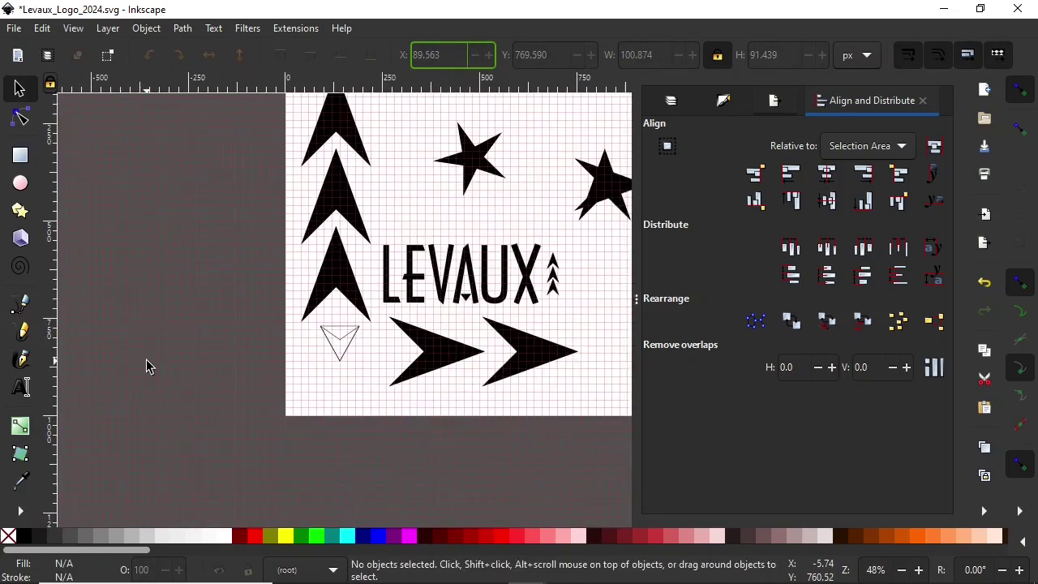
scroll(189, 470, right, 3)
drag(215, 362, 280, 430)
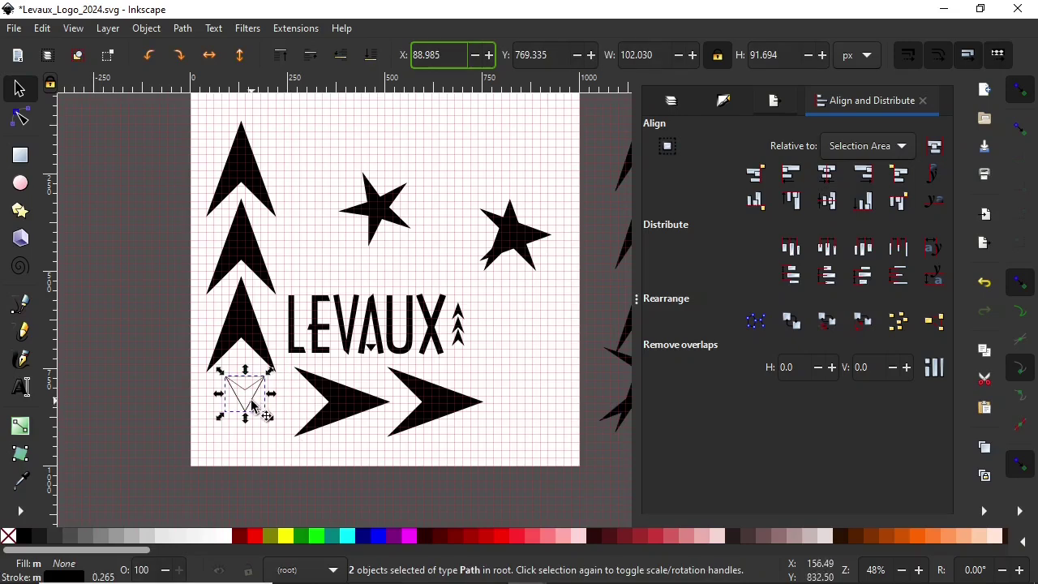
shift+click(354, 409)
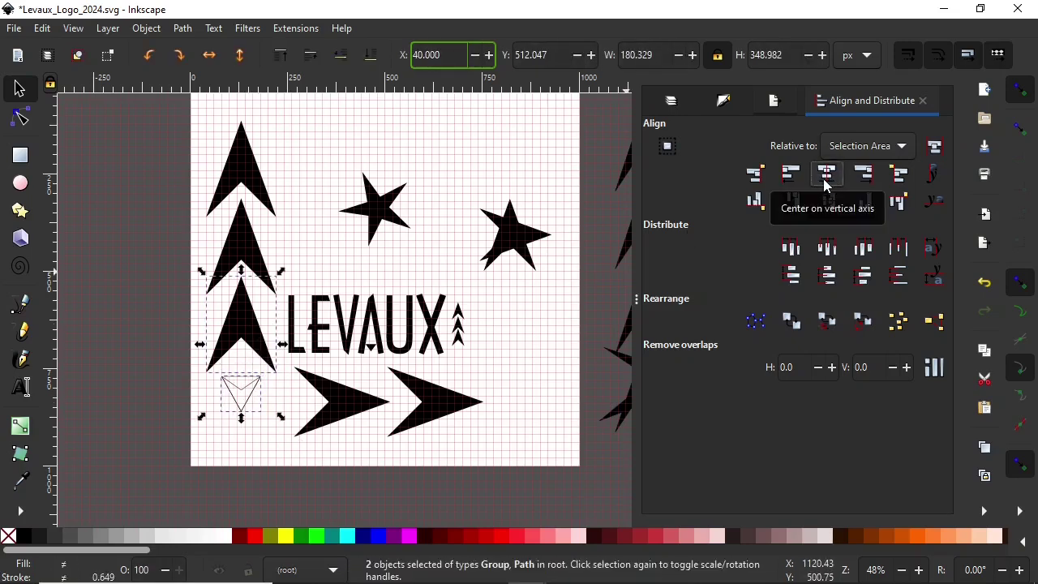
click(216, 474)
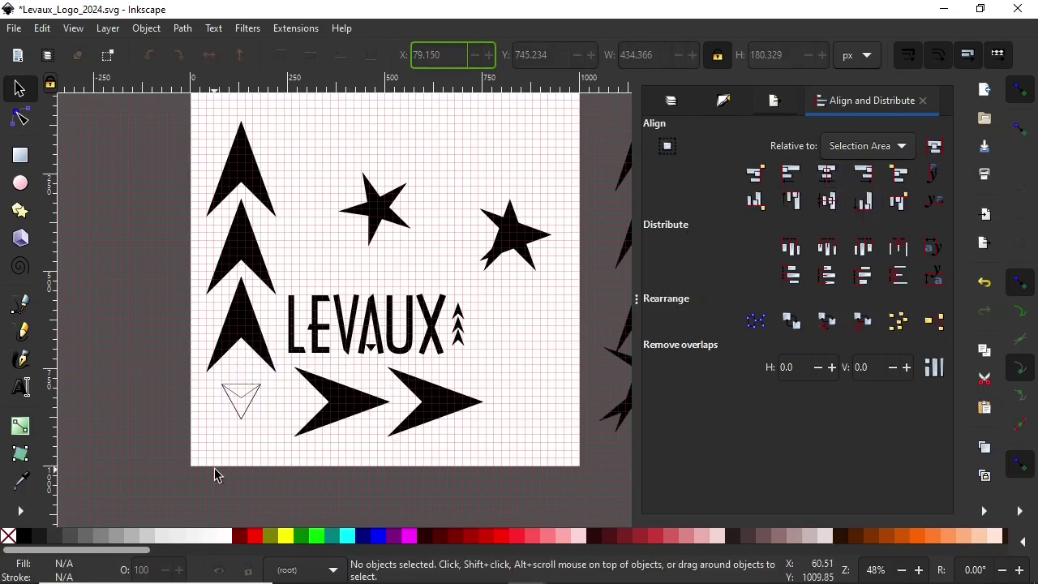
click(240, 417)
drag(215, 424, 195, 377)
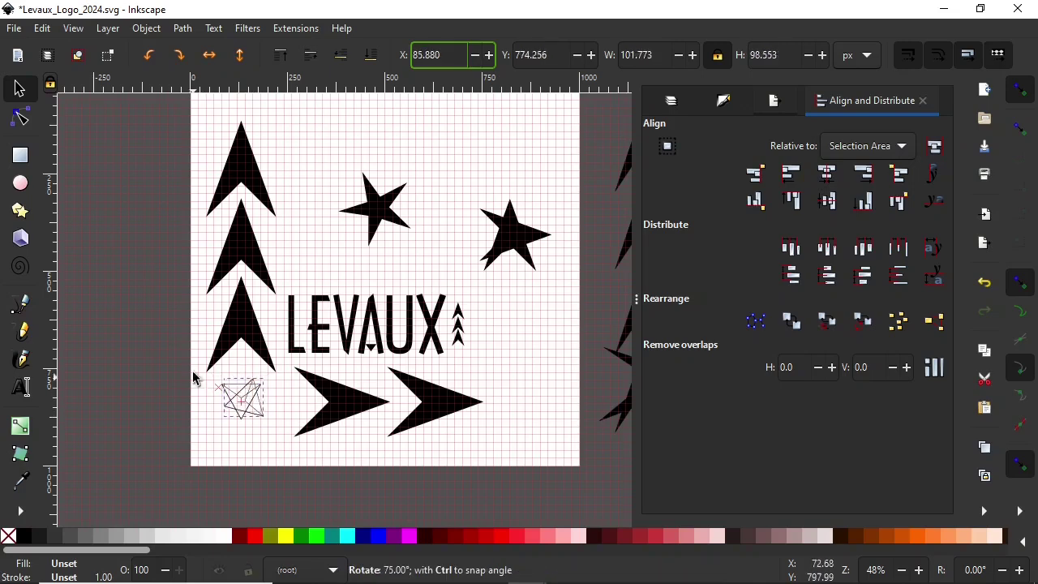
click(157, 410)
click(236, 405)
mouse_move(216, 425)
mouse_down()
mouse_move(221, 399)
mouse_move(212, 410)
mouse_up()
click(149, 423)
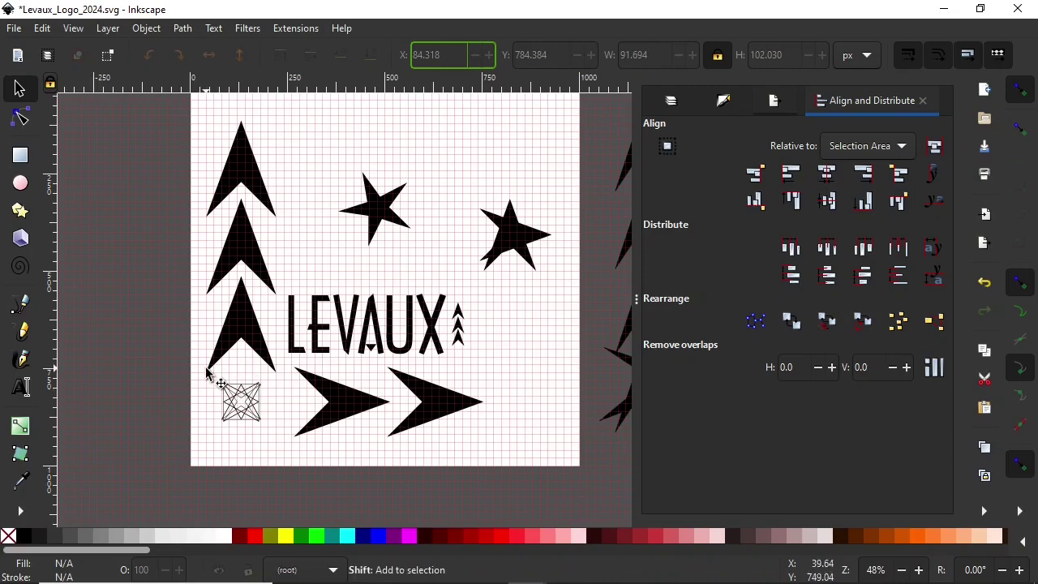
Step: Group the overlapping triangle shapes and move a duplicate below the page
drag(206, 371, 302, 468)
key(ctrl+g)
key(ctrl+d)
key(shift+Down)
key(shift+Down)
key(shift+Down)
click(179, 393)
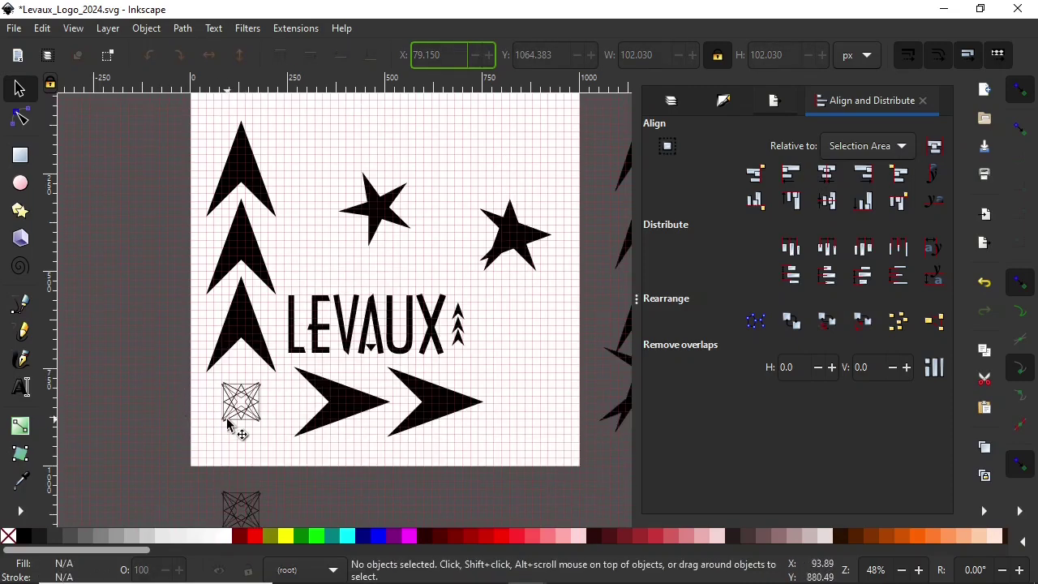
Step: Squash the triangle group slightly in height
scroll(228, 422, up, 2)
click(111, 475)
drag(100, 482, 100, 470)
click(173, 440)
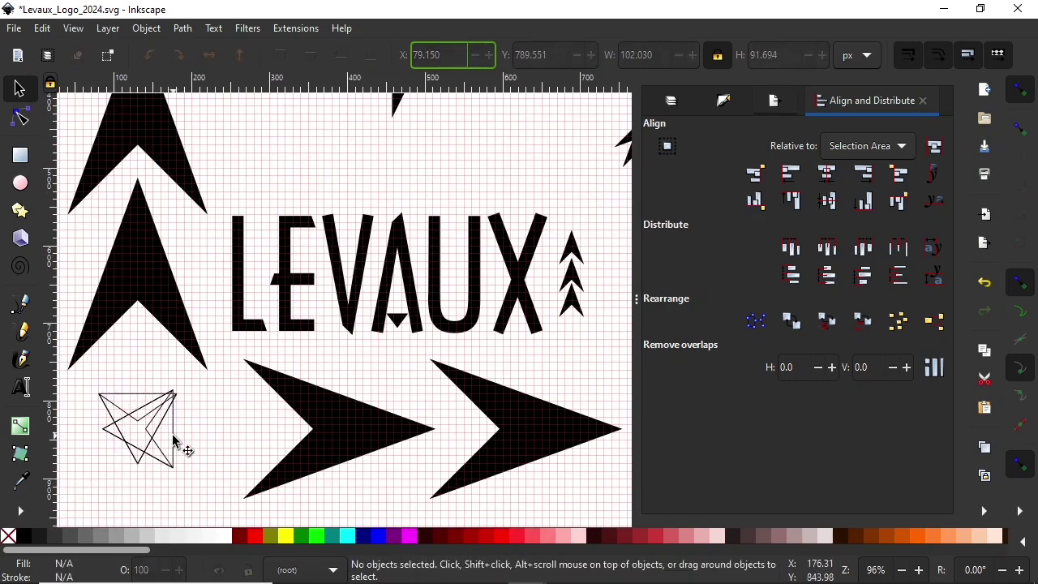
scroll(211, 470, down, 3)
Step: Undo and redo the last path edits on the triangle shapes, then zoom out
ctrl+click(181, 312)
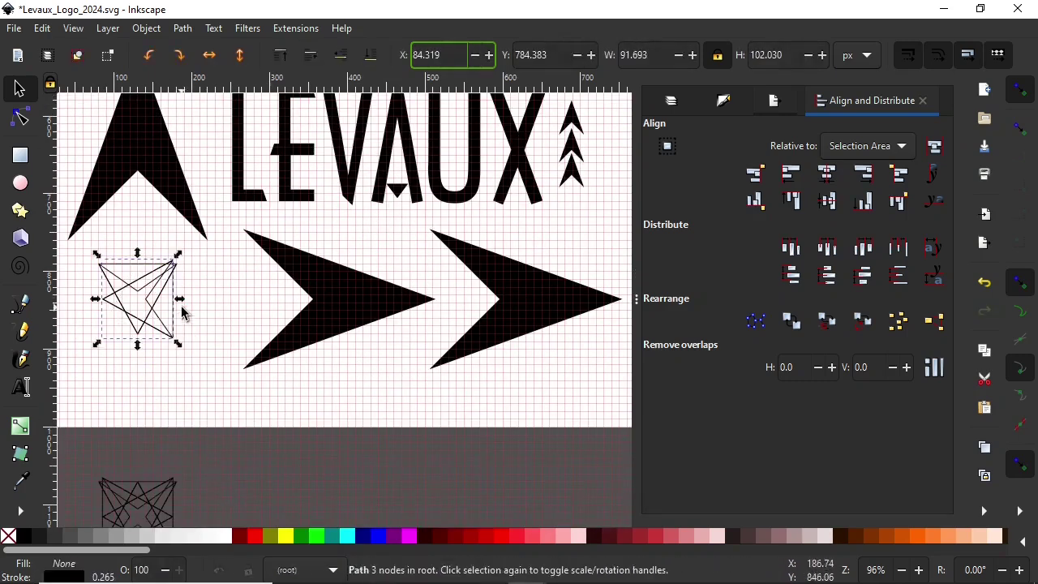
key(ctrl+z)
key(ctrl+z)
key(ctrl+z)
key(ctrl+shift+z)
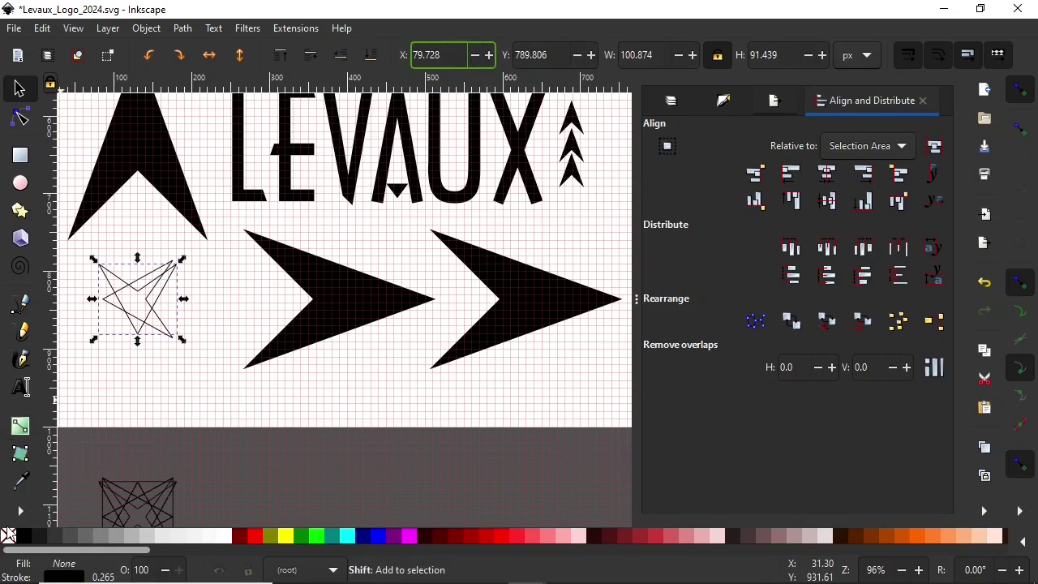
key(ctrl+shift+z)
click(255, 486)
key(minus)
Step: Try moving the chevron below the page, then undo the move
click(235, 307)
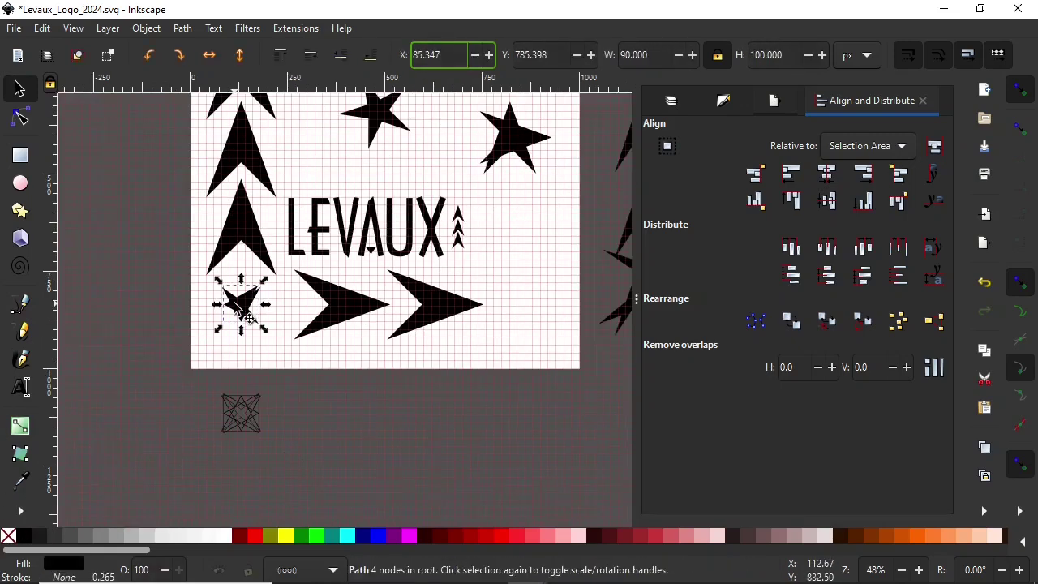
click(268, 343)
mouse_move(248, 312)
mouse_down()
mouse_move(324, 417)
mouse_move(339, 405)
mouse_up()
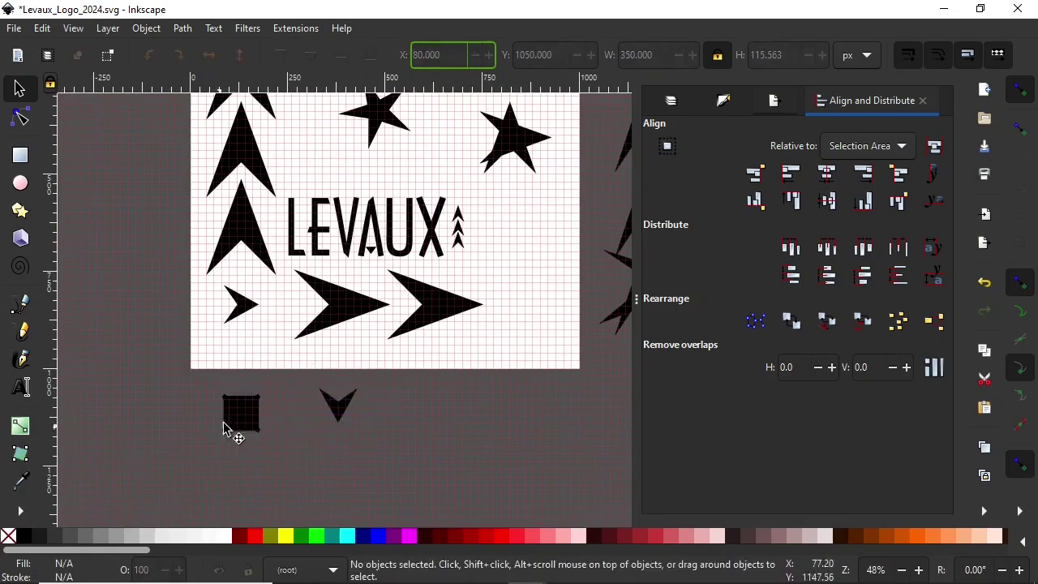
scroll(129, 347, up, 2)
key(ctrl+z)
key(ctrl+z)
key(ctrl+z)
key(ctrl+z)
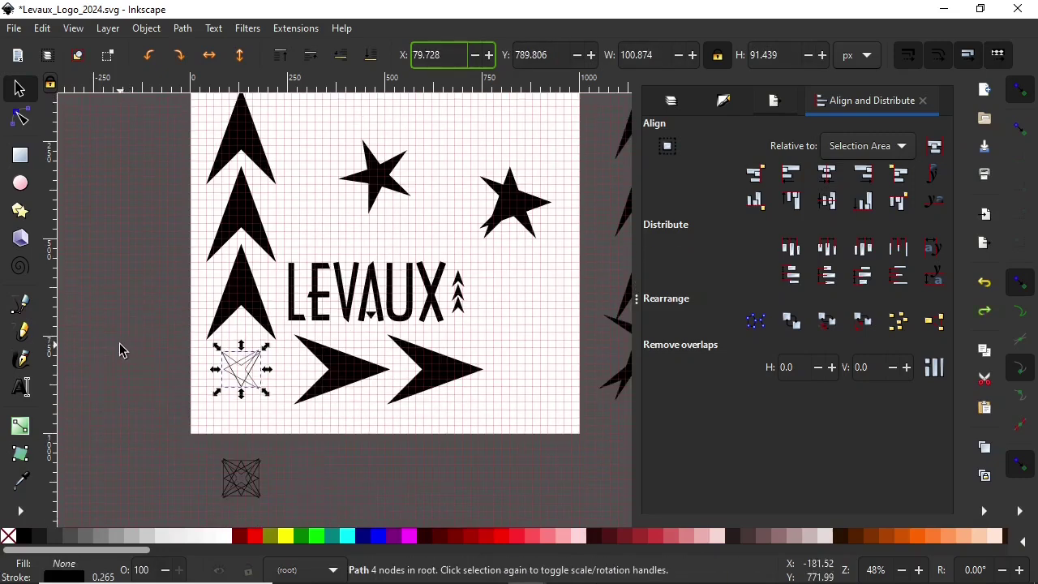
key(ctrl+z)
Step: Move the outlined triangle group off the page to the left and delete both stars
scroll(329, 462, up, 2)
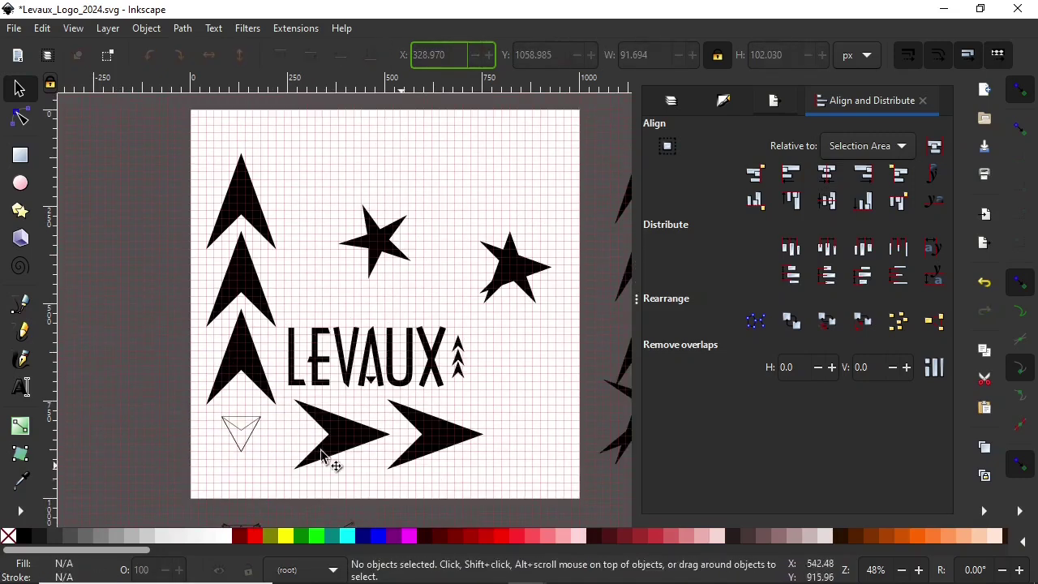
click(247, 438)
click(93, 347)
drag(228, 435, 78, 377)
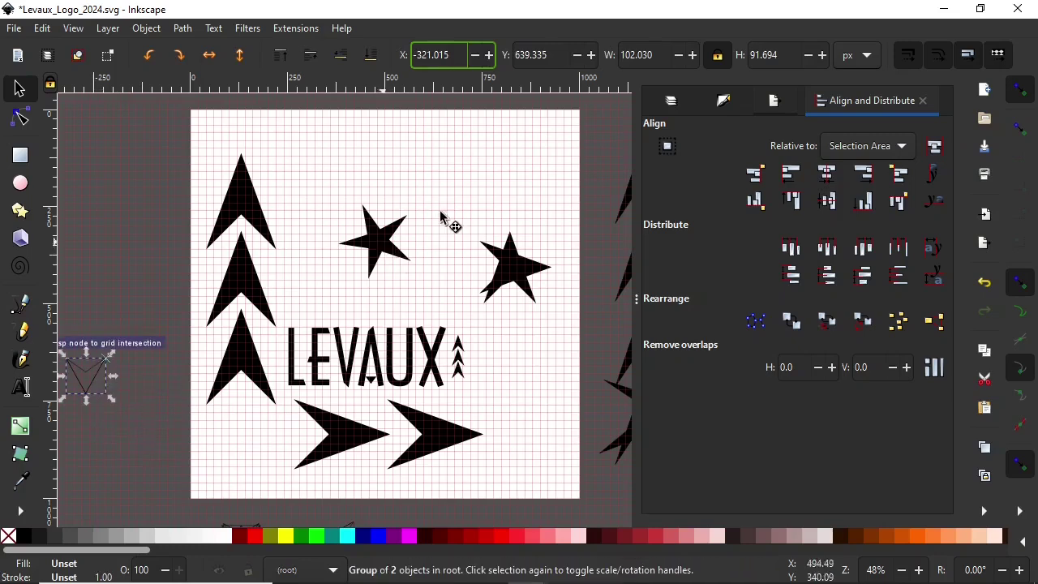
drag(363, 232, 504, 259)
key(Delete)
Step: Draw a small circle at the front of the chevron row
scroll(164, 418, down, 2)
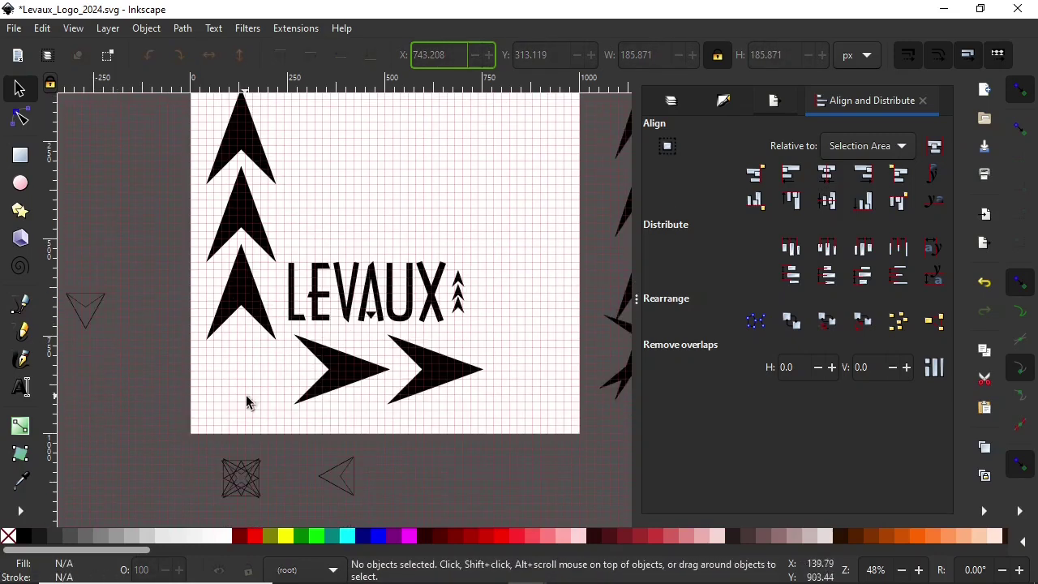
key(e)
mouse_move(240, 358)
mouse_down()
mouse_move(276, 395)
mouse_move(257, 374)
mouse_up()
Step: Nudge the arrowheads upward and move the circle up and to the left
key(s)
scroll(256, 374, up, 2)
click(245, 324)
shift+click(267, 193)
key(shift+Up)
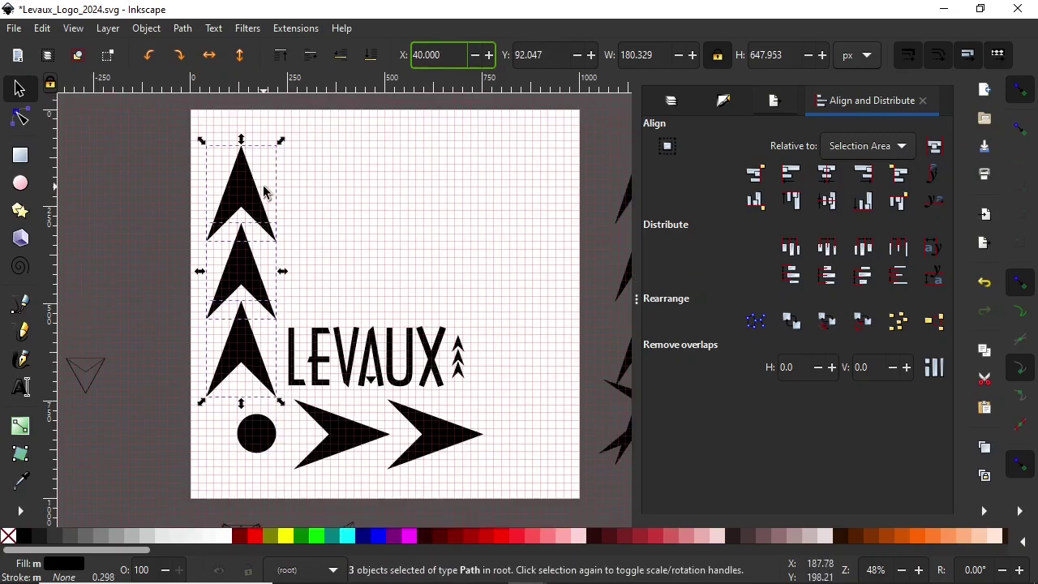
key(shift+Up)
key(shift+Up)
click(151, 315)
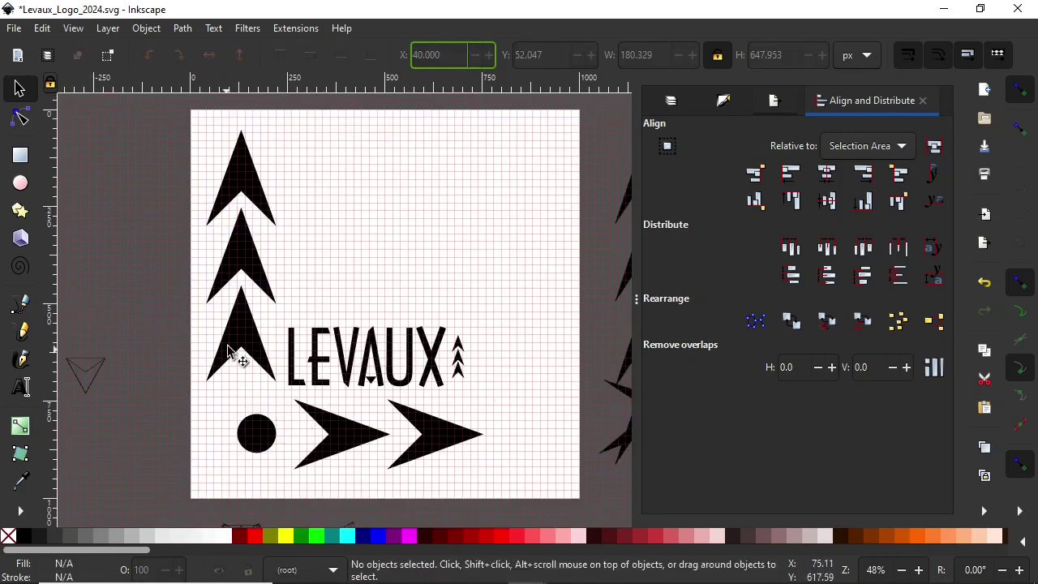
drag(255, 437, 245, 428)
Step: Group the three arrowheads, and group the LEVAUX lettering with its small arrows
click(240, 348)
shift+click(248, 259)
shift+click(222, 203)
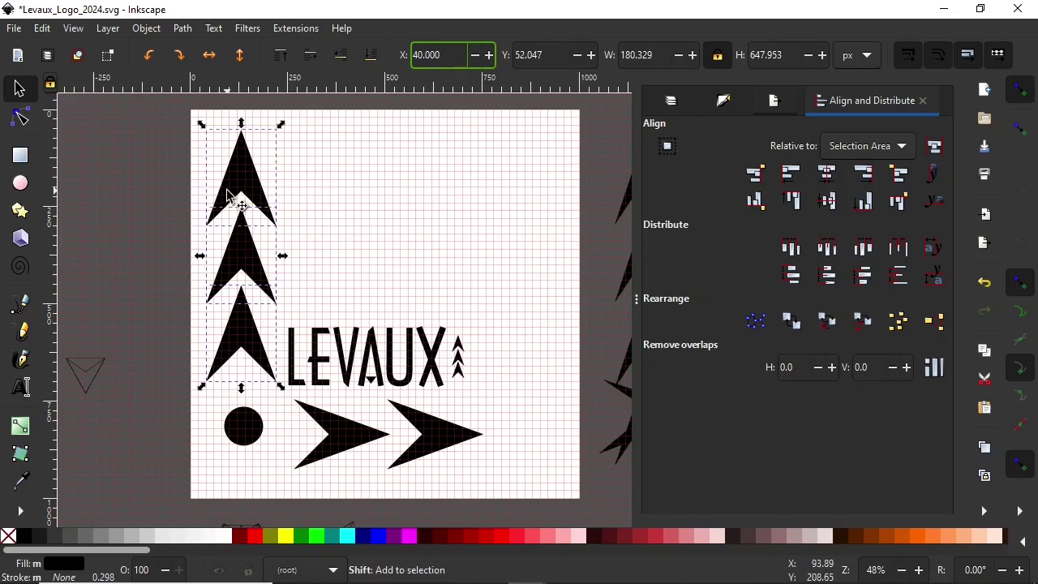
key(ctrl+g)
shift+click(457, 355)
click(291, 362)
shift+click(457, 355)
key(ctrl+g)
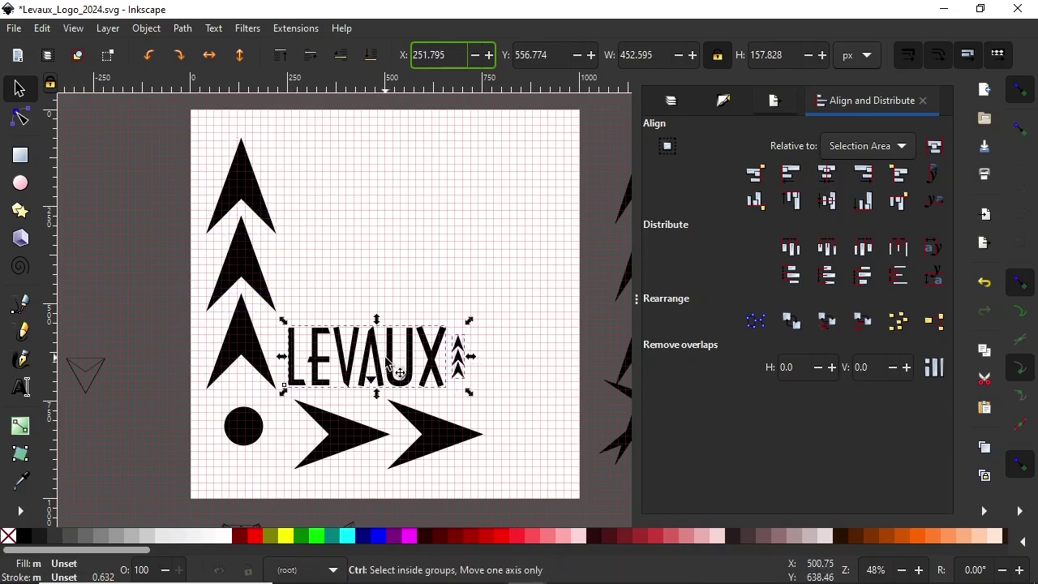
shift+click(241, 268)
click(265, 397)
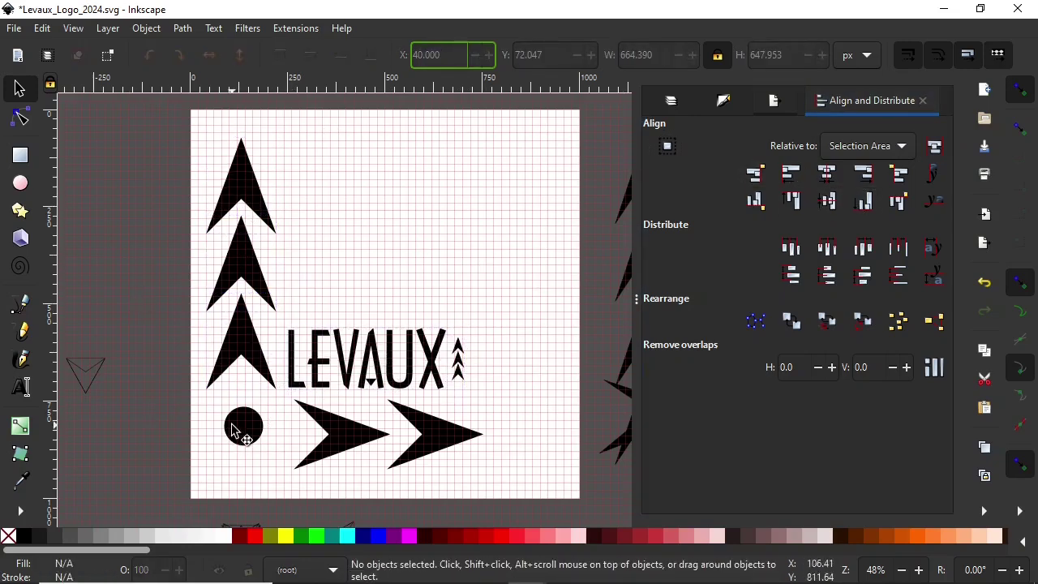
Step: Reposition the front circle, enlarge it to about 146 px and colour it grey
mouse_move(240, 430)
mouse_down()
mouse_move(261, 441)
mouse_move(214, 475)
mouse_up()
click(253, 424)
click(196, 335)
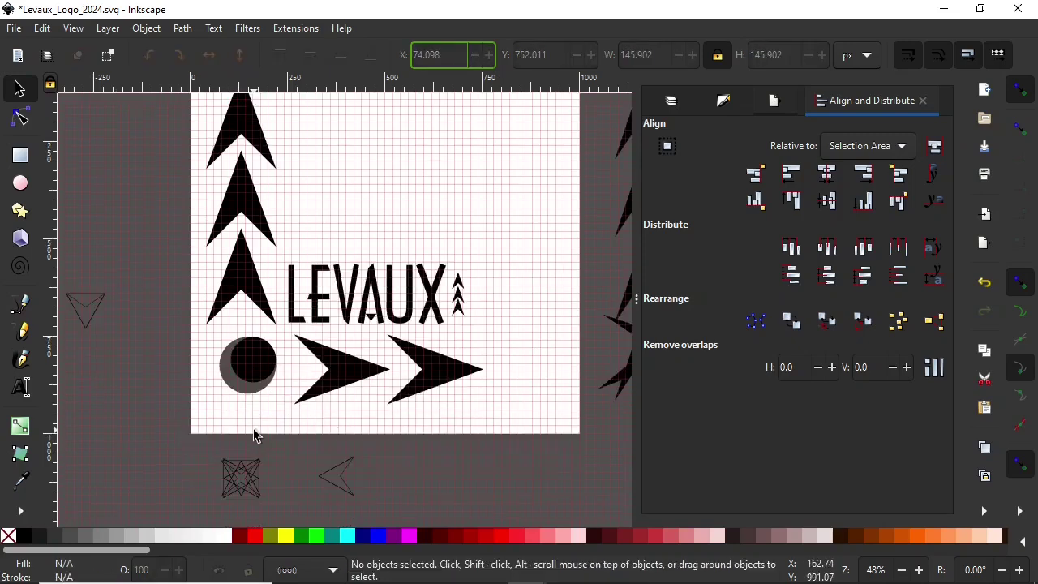
click(248, 426)
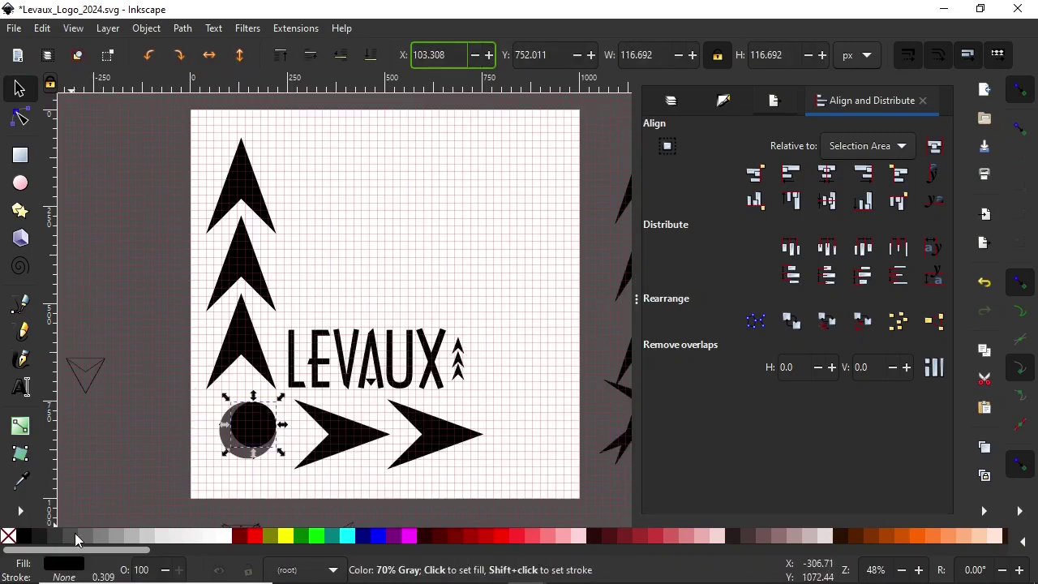
click(74, 536)
click(160, 436)
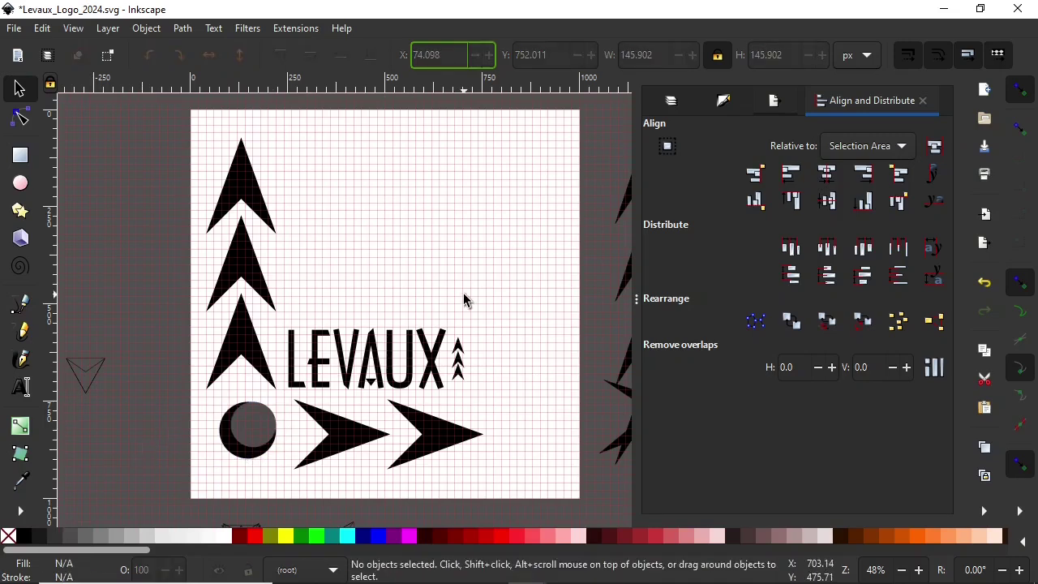
Step: Disable the canvas grid in Document Properties and drag the outlined triangle sketch below the page
key(ctrl+shift+d)
click(543, 219)
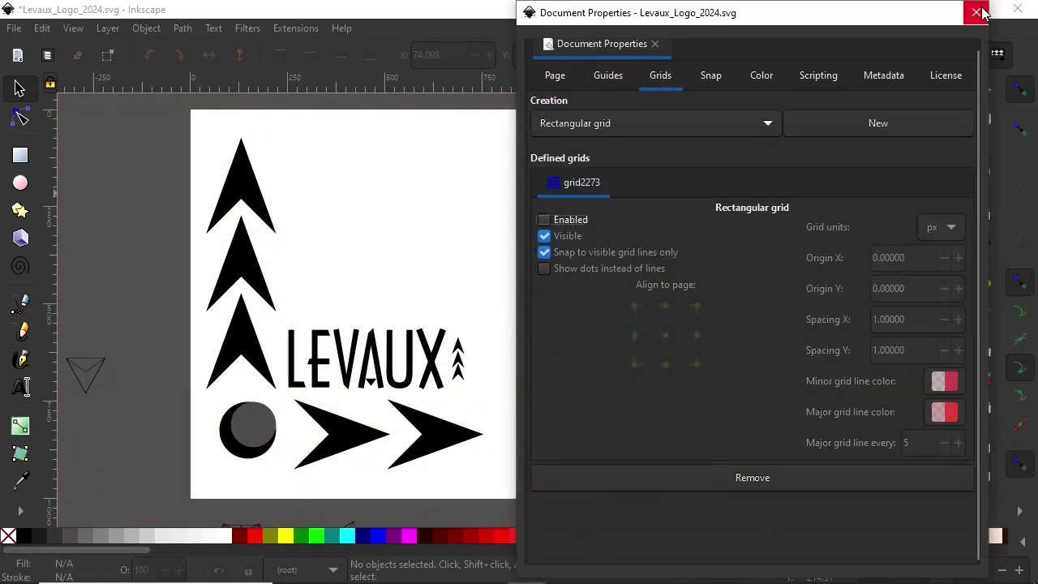
click(977, 13)
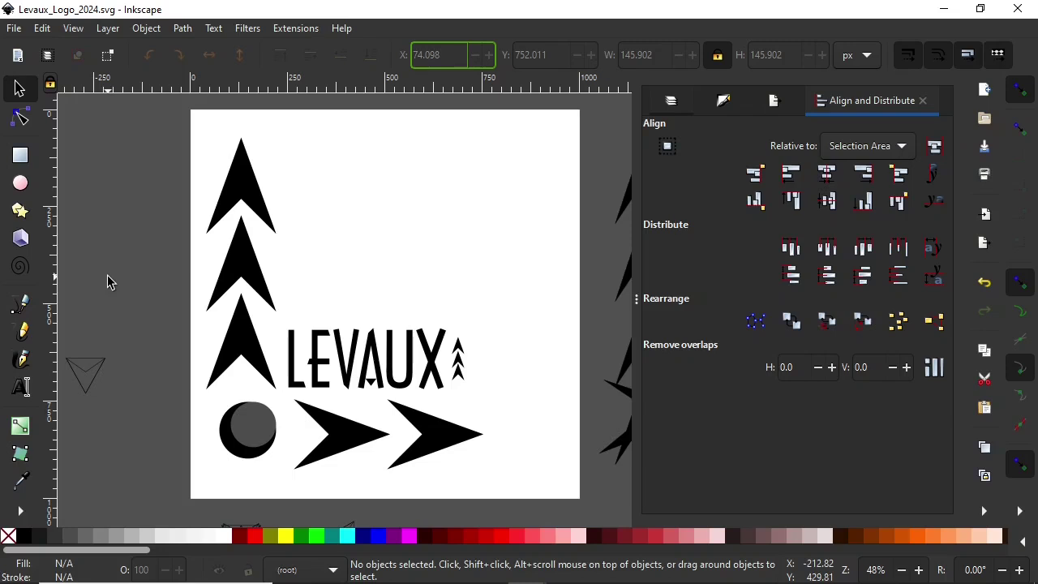
scroll(111, 370, down, 4)
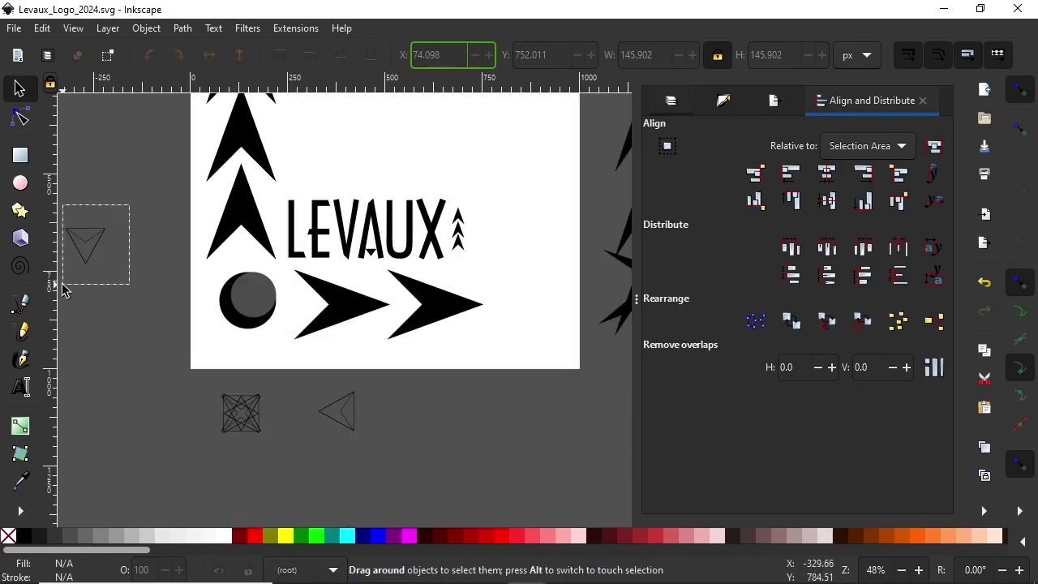
mouse_move(85, 248)
mouse_down()
mouse_move(253, 373)
mouse_move(473, 441)
mouse_up()
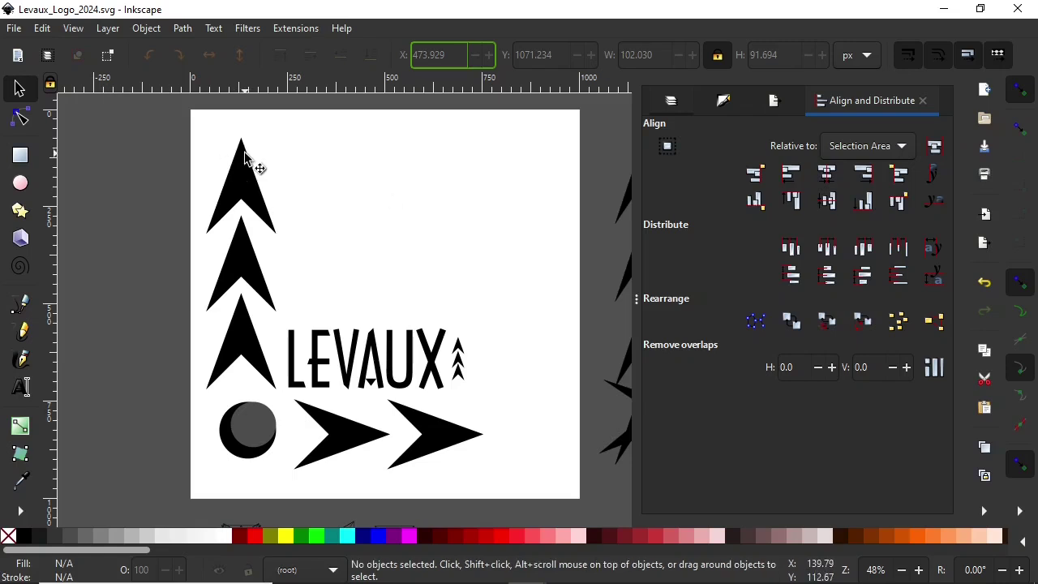
Step: Add a new layer named 'Wordmark' above the Design layer
key(ctrl+shift+l)
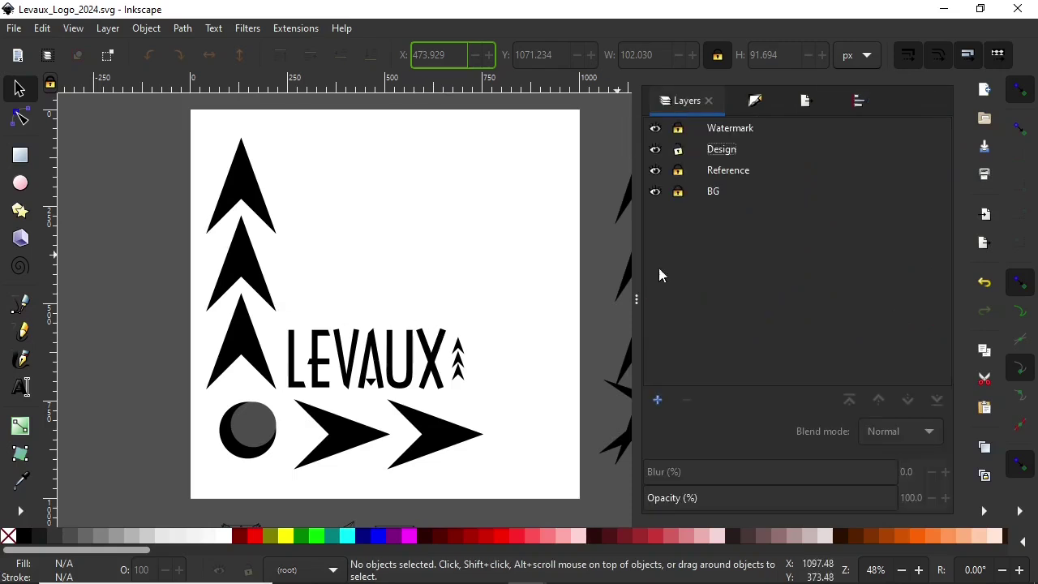
key(ctrl+shift+n)
click(530, 342)
click(721, 150)
key(ctrl+shift+n)
text(Wordmark)
key(Return)
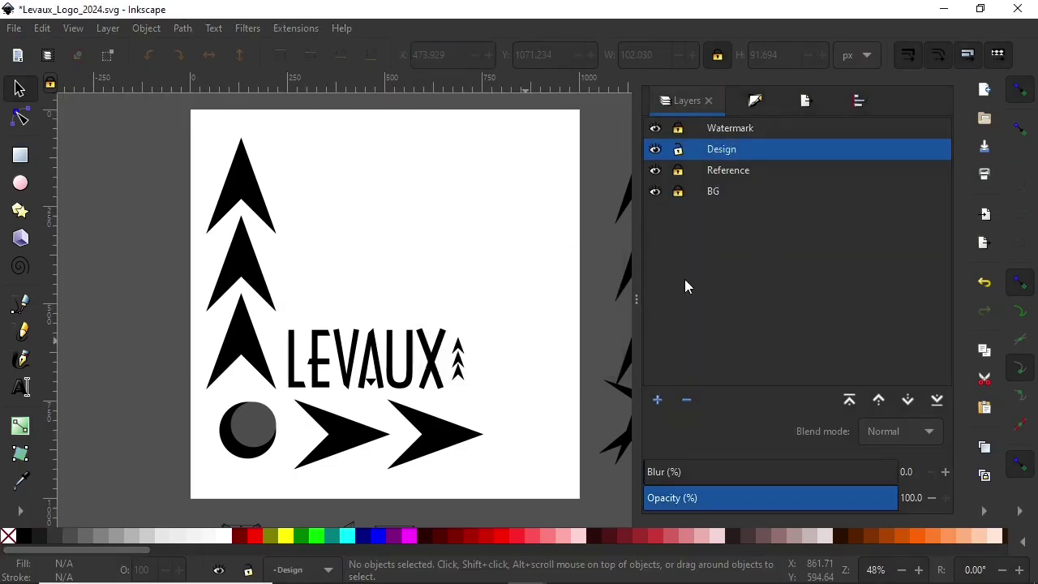
Step: Move the LEVAUX group into the Wordmark layer and verify it by toggling visibility
click(458, 357)
key(ctrl+x)
click(697, 149)
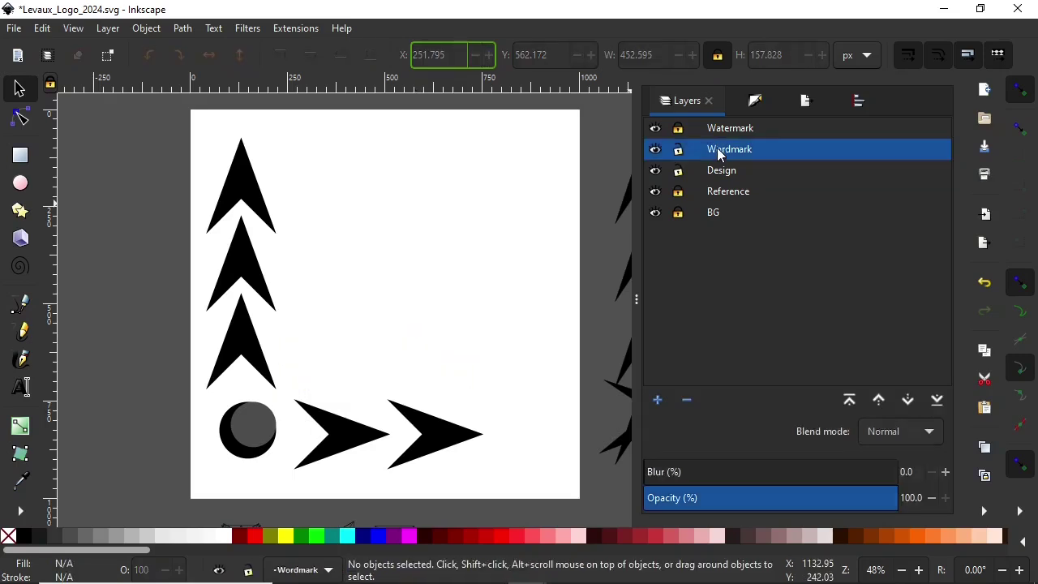
key(ctrl+alt+v)
click(654, 149)
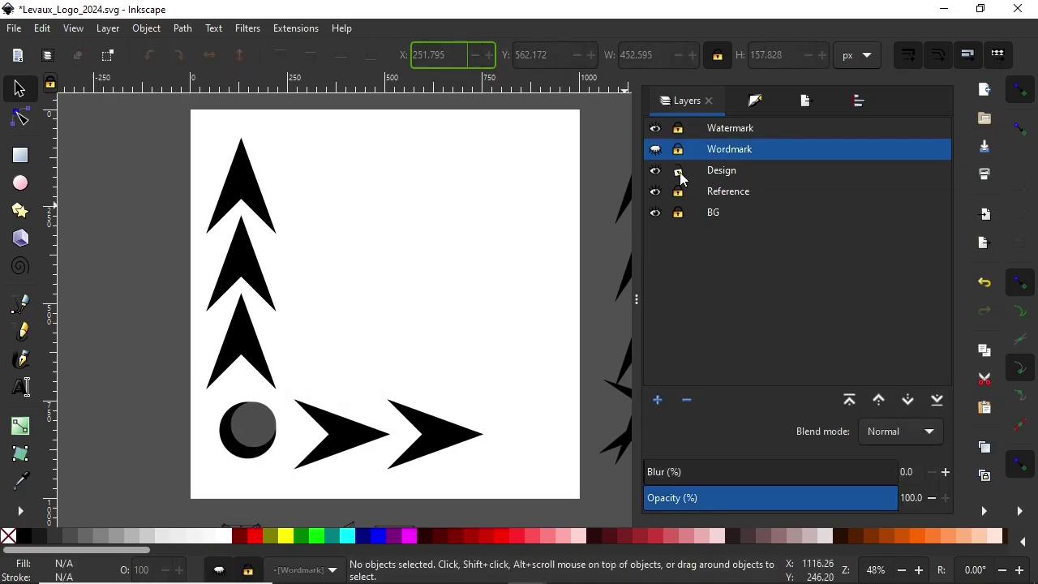
click(655, 149)
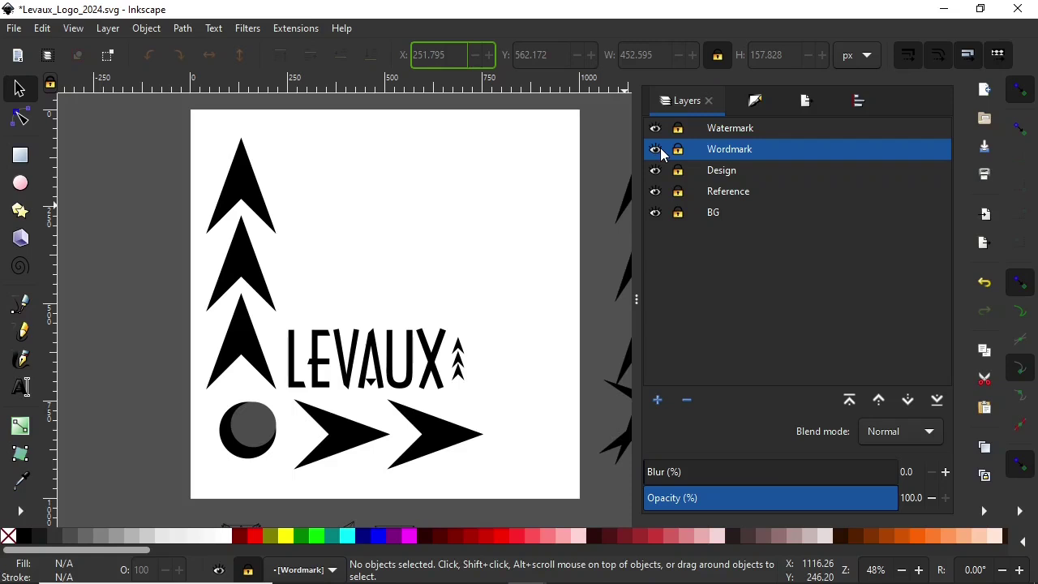
Step: Reposition the small arrows beside LEVAUX and select them together with the text
click(678, 170)
click(238, 194)
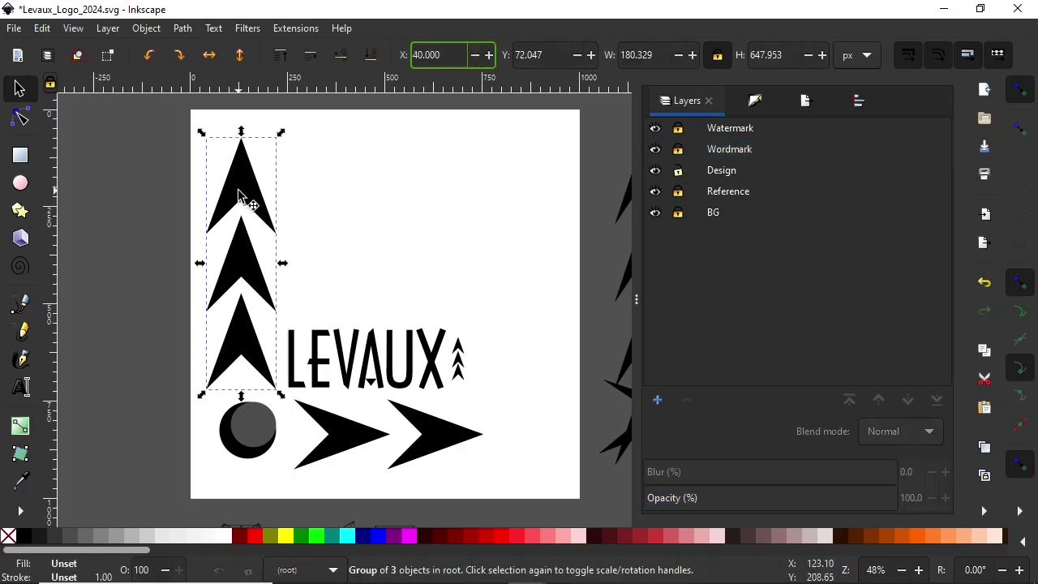
click(678, 149)
click(677, 170)
click(458, 354)
mouse_move(465, 328)
mouse_down()
mouse_move(463, 181)
mouse_move(482, 354)
mouse_up()
click(482, 225)
click(466, 357)
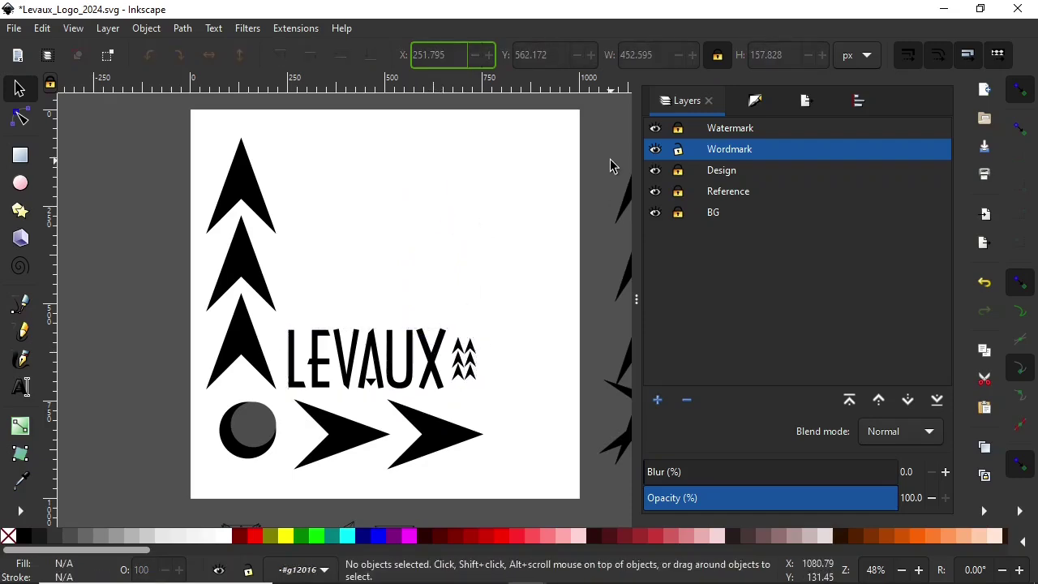
click(458, 357)
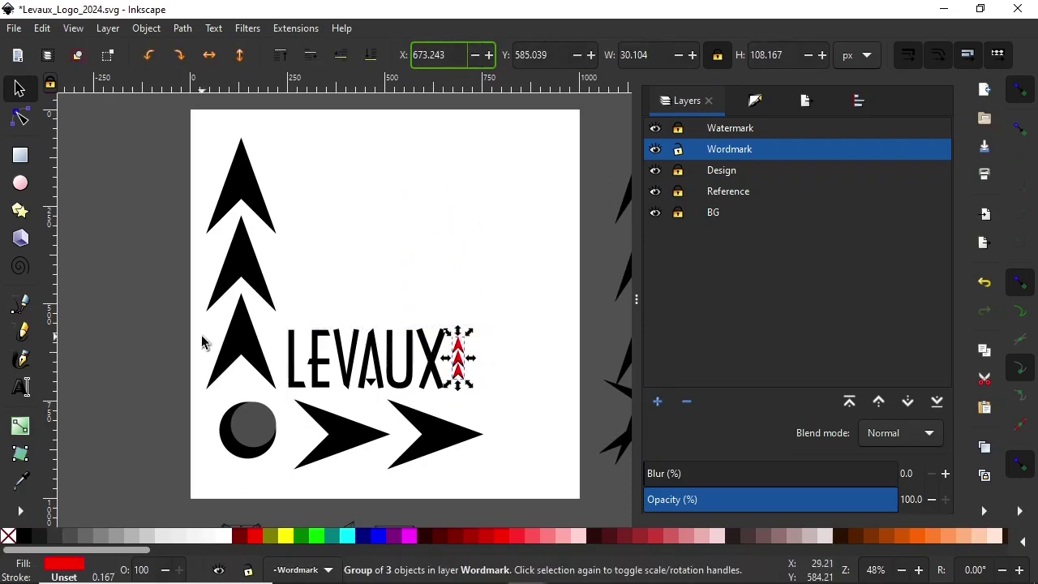
shift+click(429, 357)
Step: Align the small arrows with LEVAUX, make Design current, and save the document
key(ctrl+shift+a)
key(Escape)
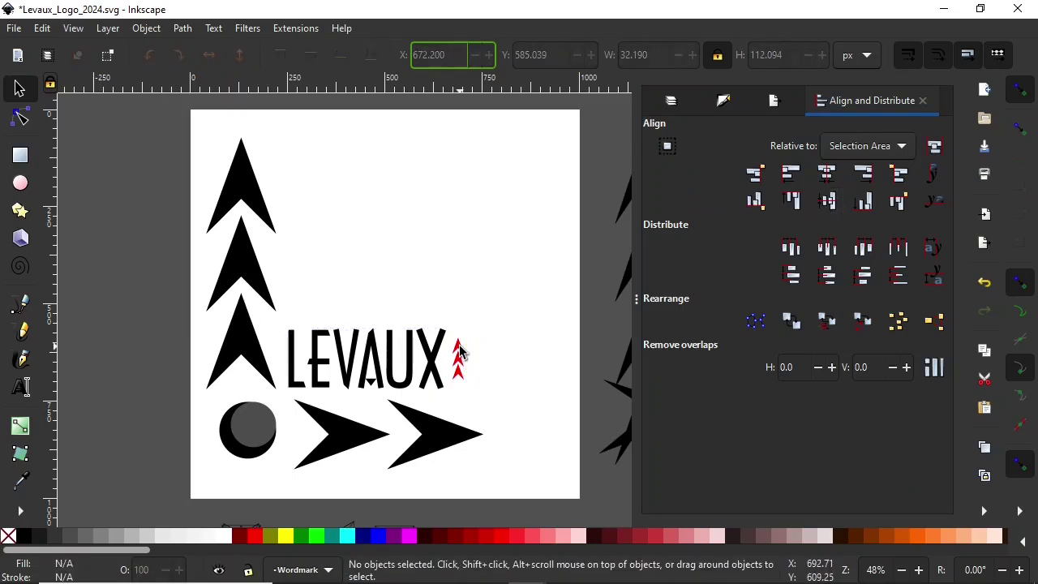
click(458, 350)
key(Escape)
key(ctrl+s)
click(671, 99)
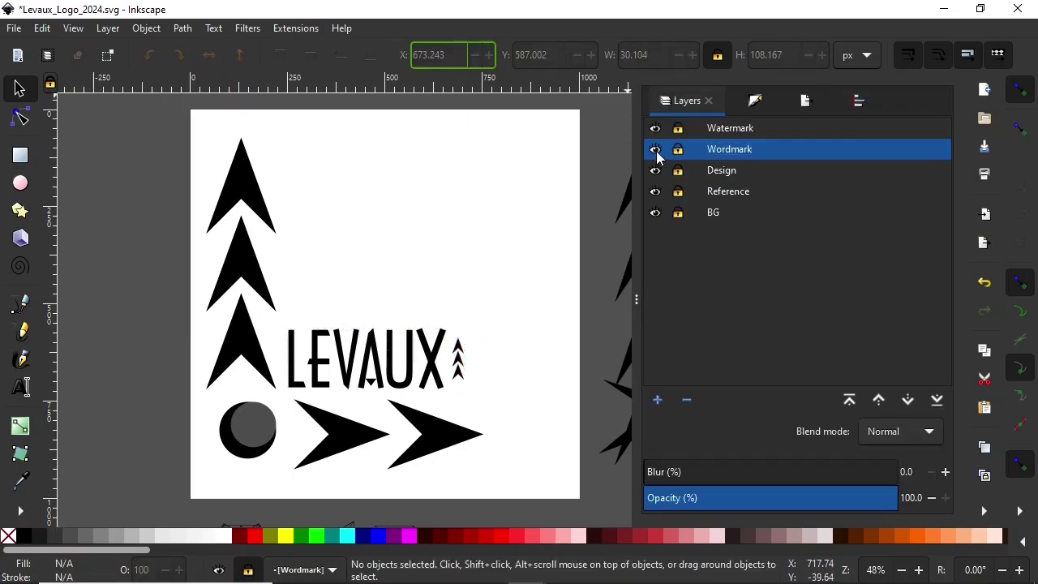
click(678, 170)
key(ctrl+s)
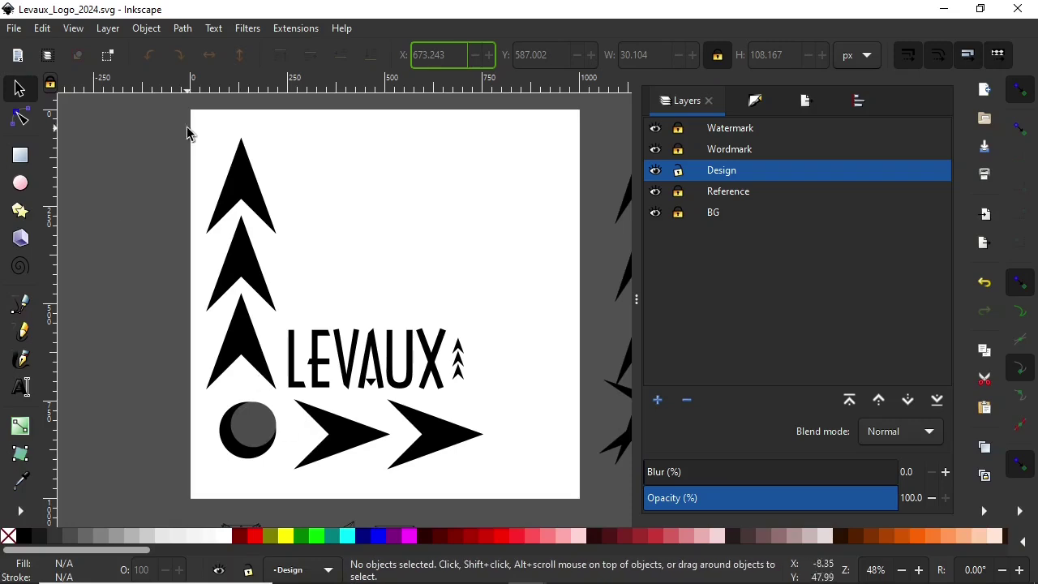
Step: Duplicate and group all seven logo pieces, and place the copy at X -720
drag(157, 111, 563, 496)
key(minus)
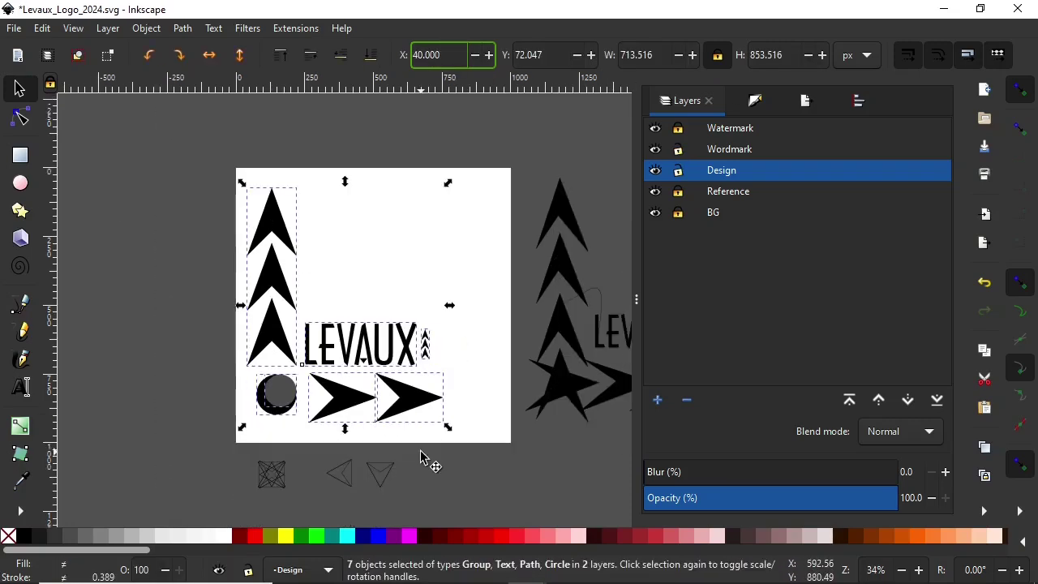
key(ctrl+g)
text(-560)
key(Return)
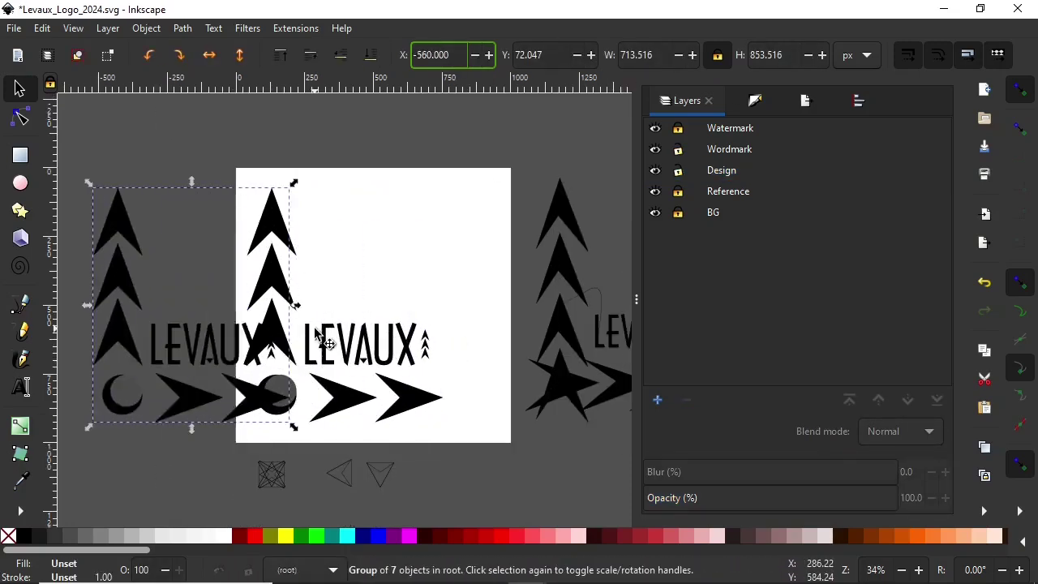
text(-720)
key(Return)
key(minus)
scroll(154, 421, left, 3)
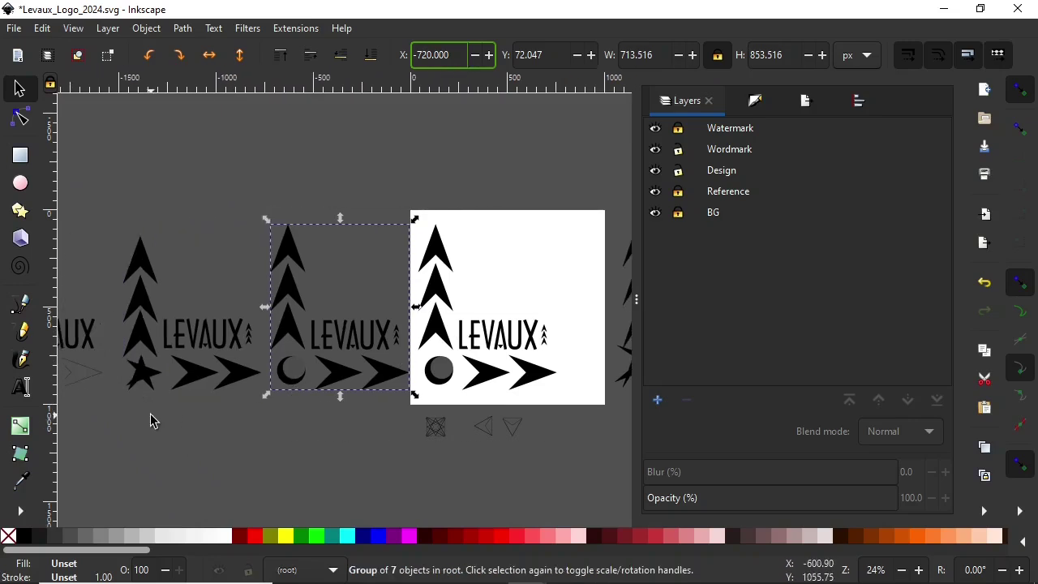
scroll(202, 429, left, 3)
Step: Move the three logo versions to X -3120.531 and return to the page
key(ctrl+a)
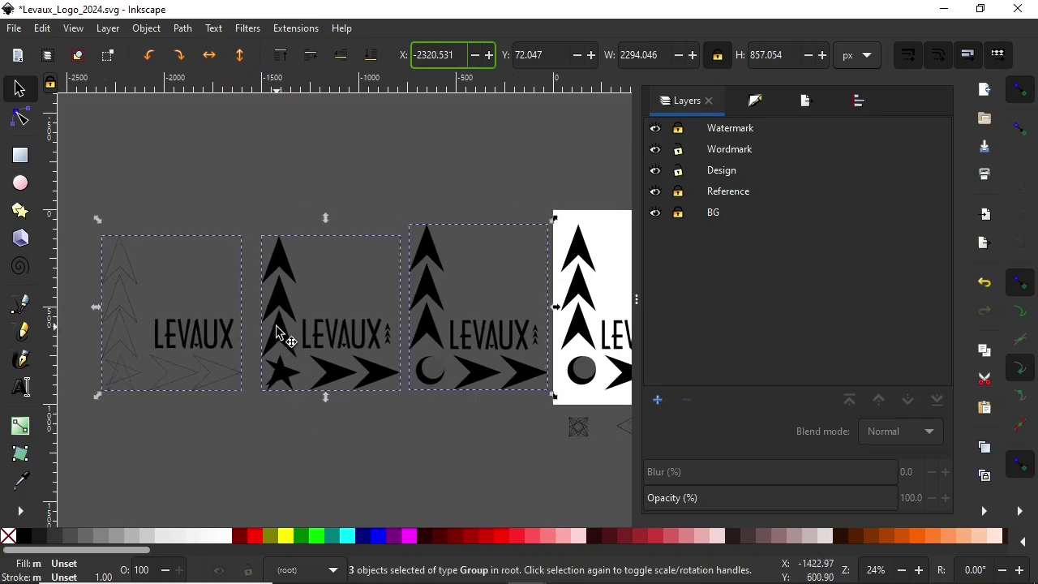
text(-3120.531)
key(Return)
click(454, 338)
scroll(454, 338, right, 6)
key(plus)
key(plus)
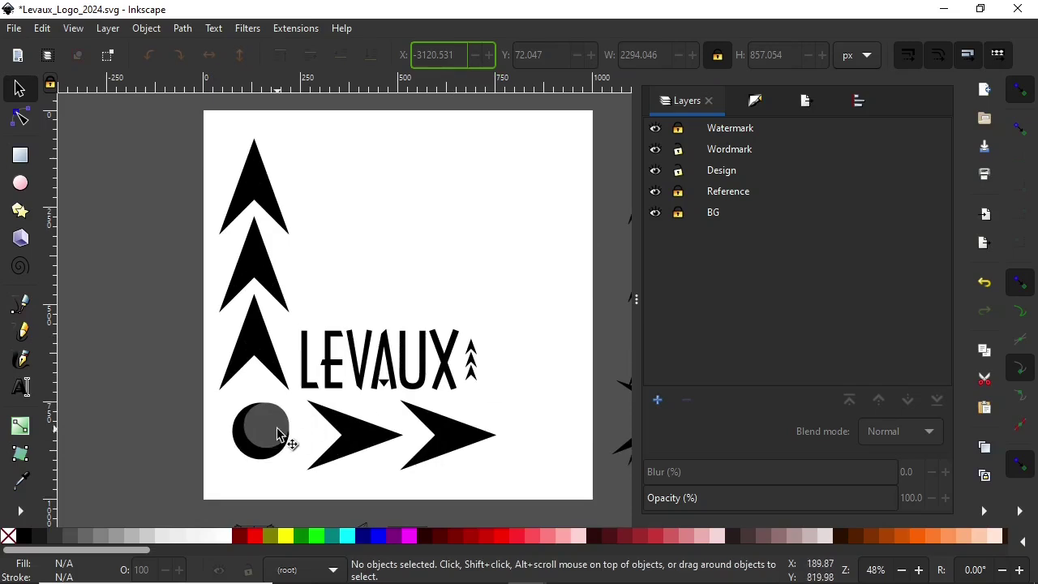
Step: Try nudging and enlarging the grey circle, then undo those changes
click(276, 434)
key(Escape)
click(270, 431)
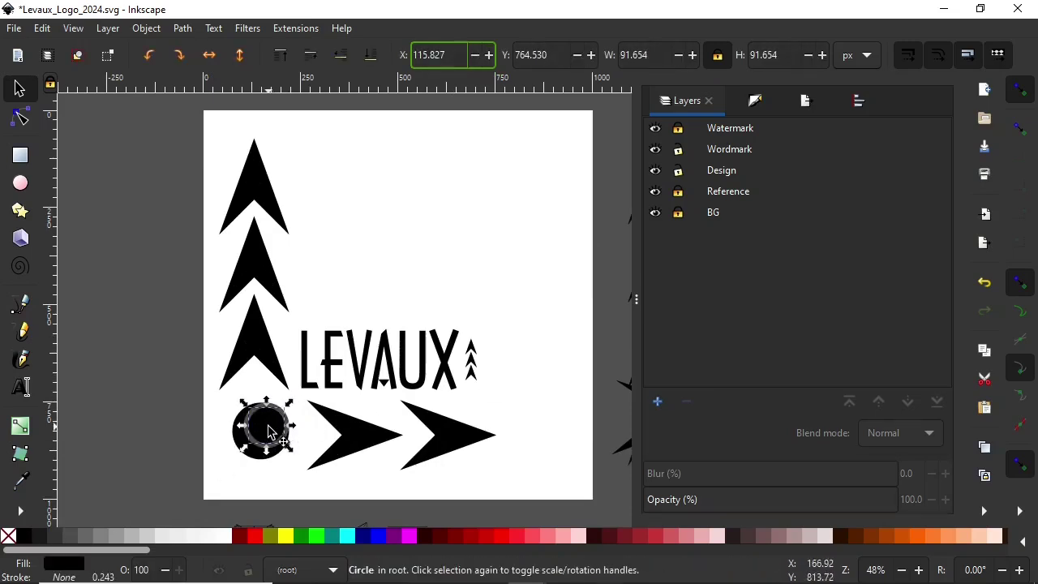
click(176, 428)
click(267, 439)
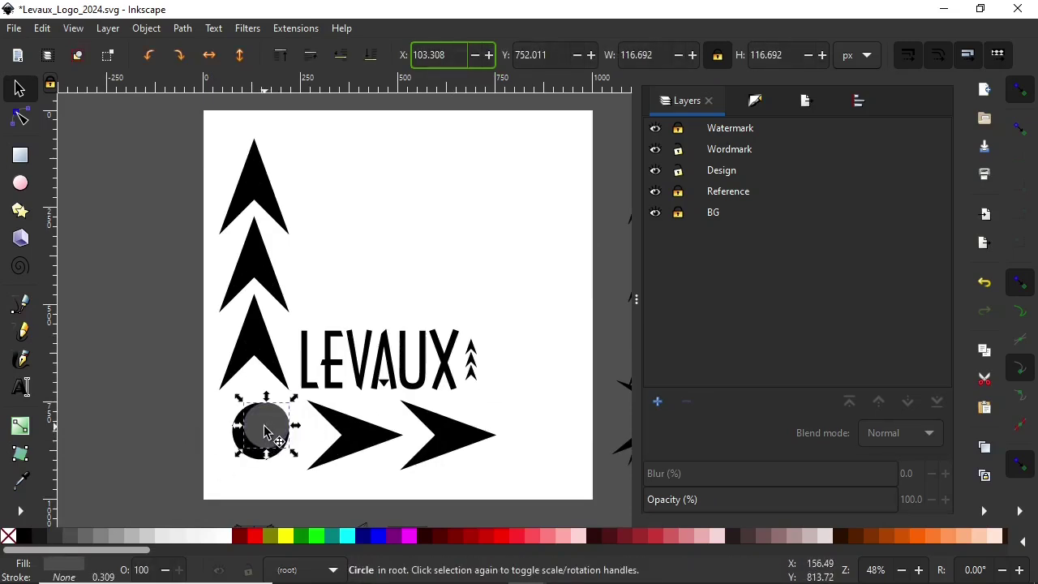
drag(267, 432, 262, 436)
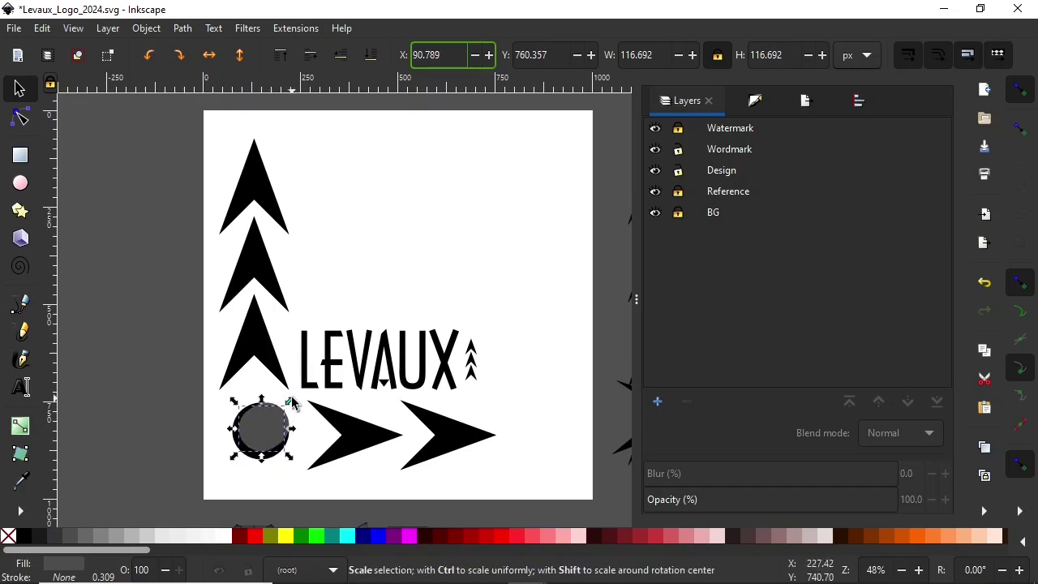
drag(287, 403, 262, 425)
click(285, 460)
key(Escape)
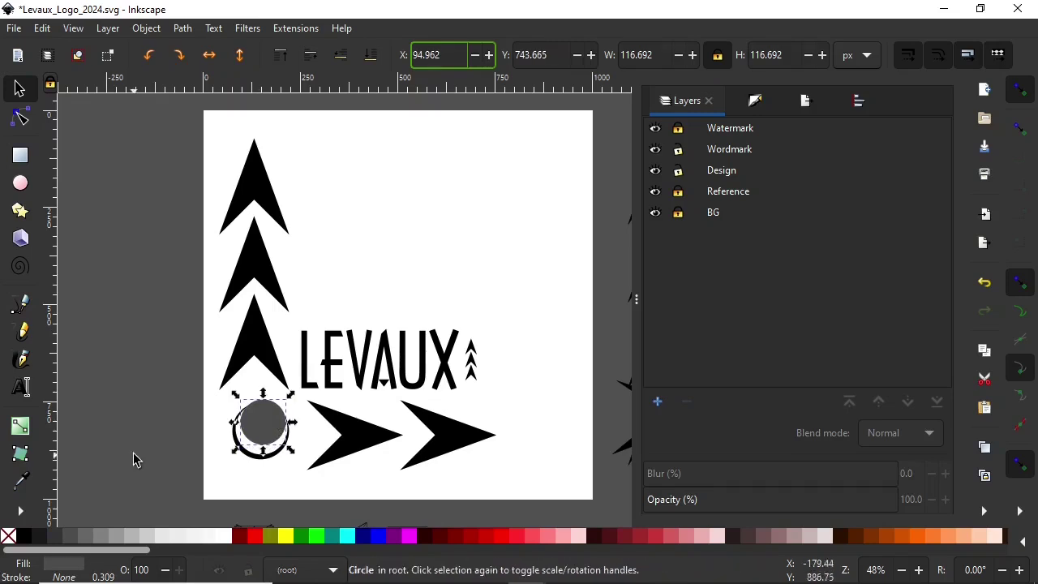
key(ctrl+z)
key(ctrl+shift+z)
Step: Colour the black back circle red, nudge it right, and set the grey circle over it
click(270, 439)
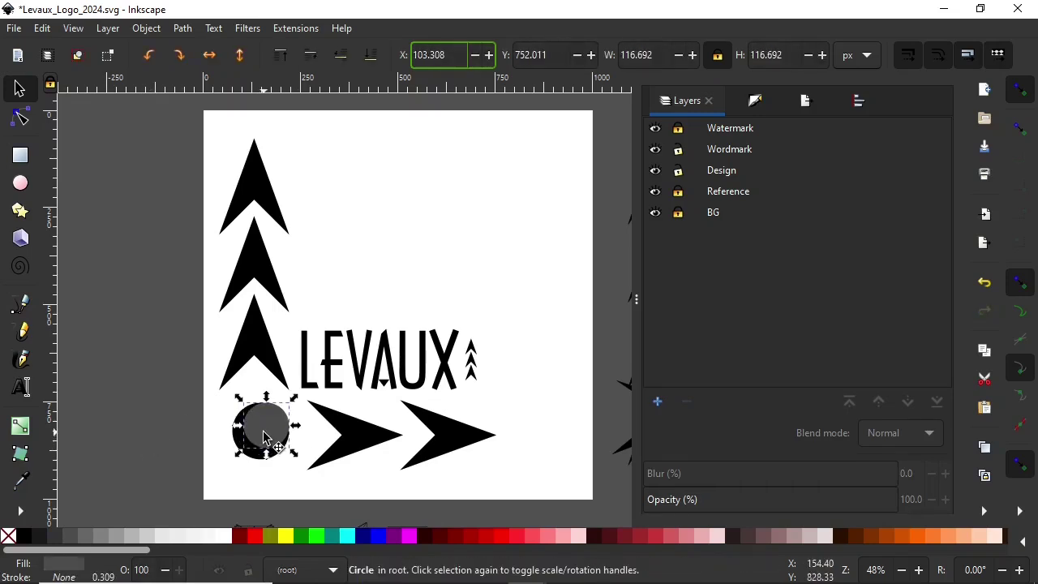
alt+click(270, 439)
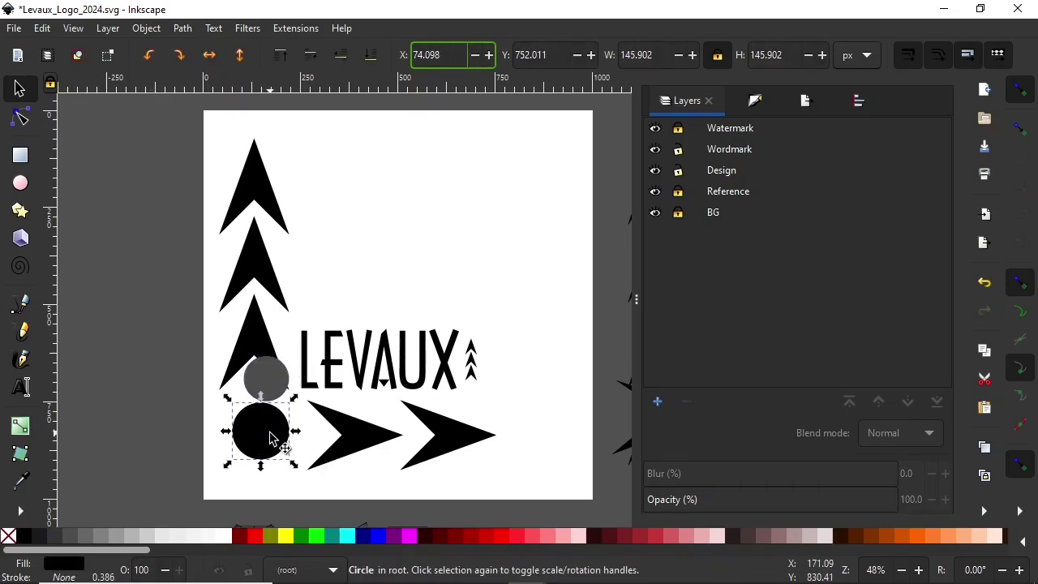
click(254, 535)
key(shift+Right)
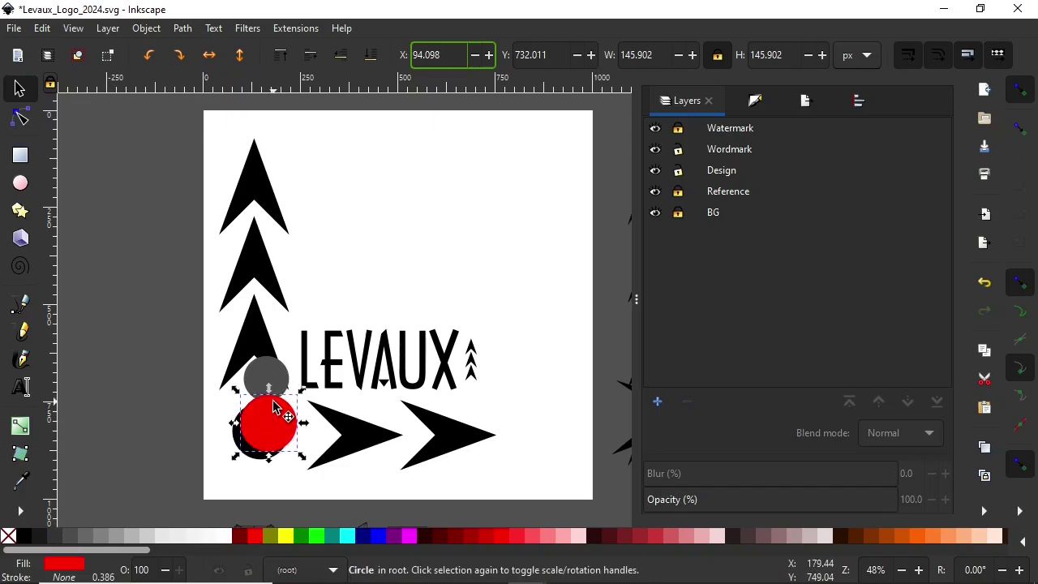
mouse_move(262, 371)
mouse_down()
mouse_move(267, 417)
mouse_move(294, 426)
mouse_up()
key(Escape)
Step: Test a black fill on the grey circle, then undo it
click(296, 417)
key(Escape)
click(240, 462)
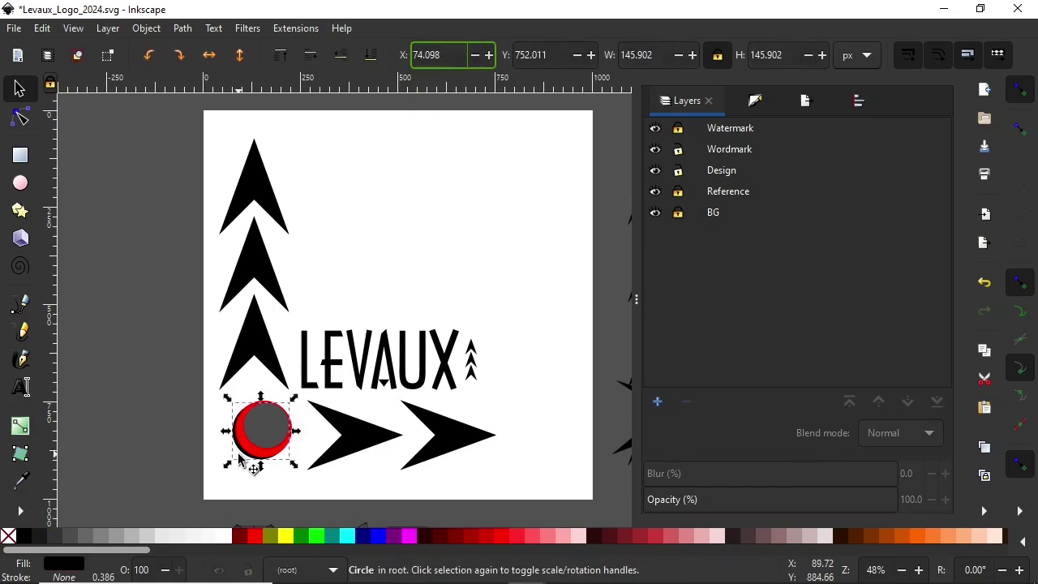
alt+click(240, 460)
key(Escape)
key(minus)
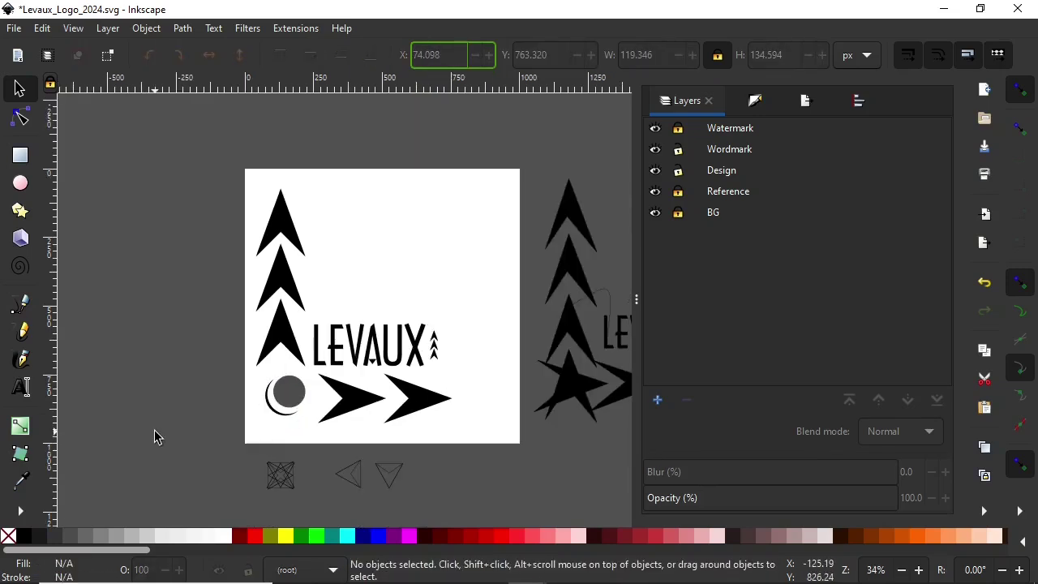
click(288, 392)
click(23, 536)
click(110, 409)
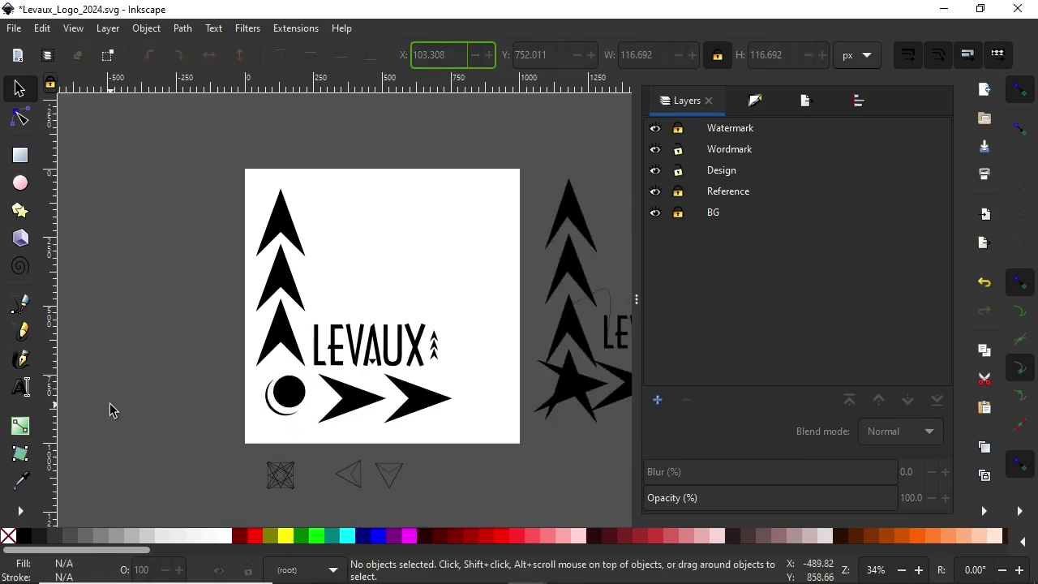
key(ctrl+z)
key(plus)
key(plus)
scroll(202, 422, down, 2)
Step: Enlarge the red circle slightly and trial-cut it from the black circle, then undo
click(262, 436)
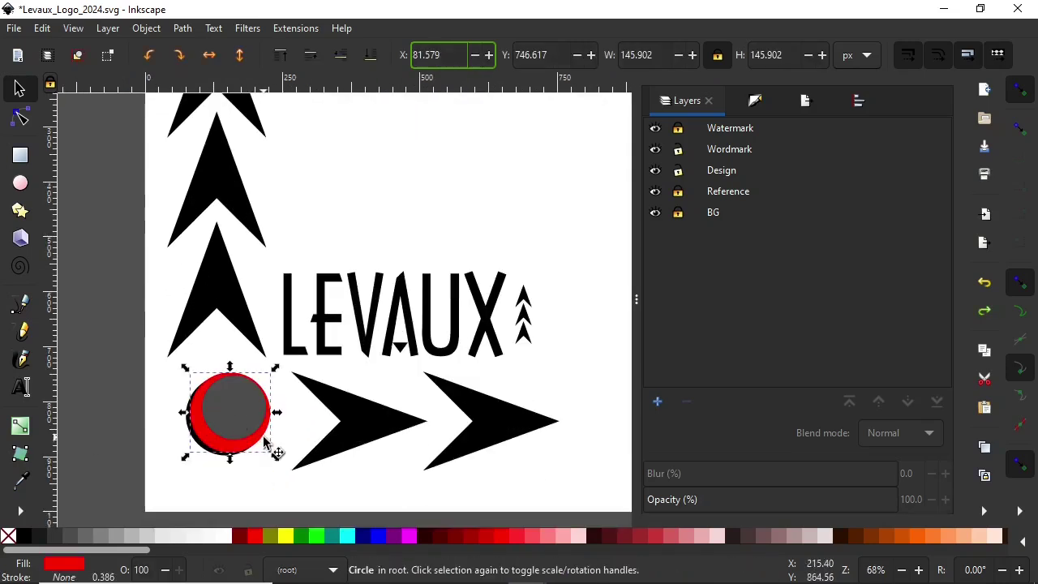
drag(276, 371, 271, 374)
shift+click(220, 463)
key(ctrl+minus)
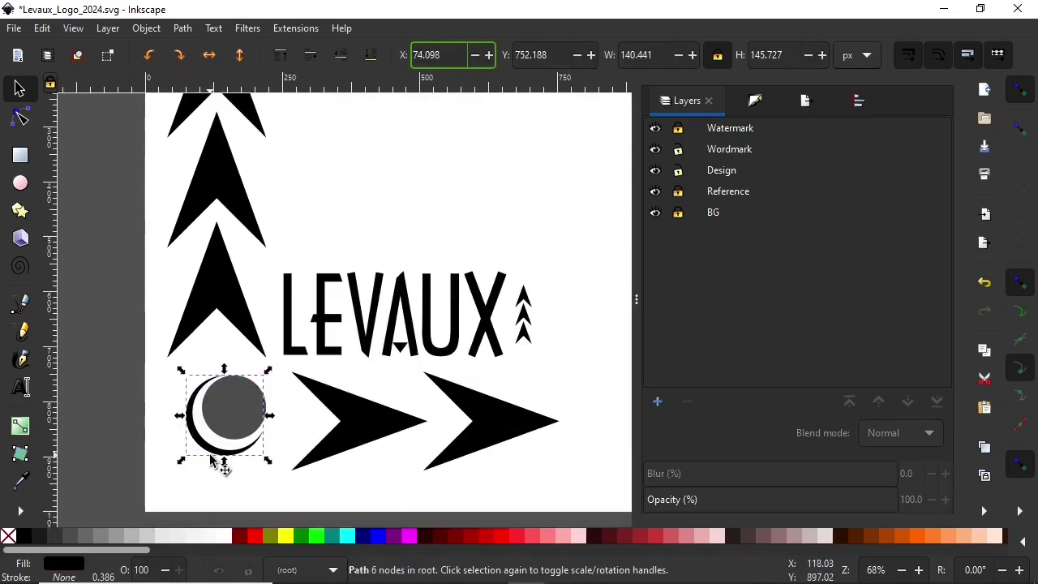
click(146, 410)
key(ctrl+z)
key(ctrl+shift+z)
key(ctrl+z)
Step: Shift the red circle slightly up-right, add the black circle, and open Align and Distribute
click(244, 438)
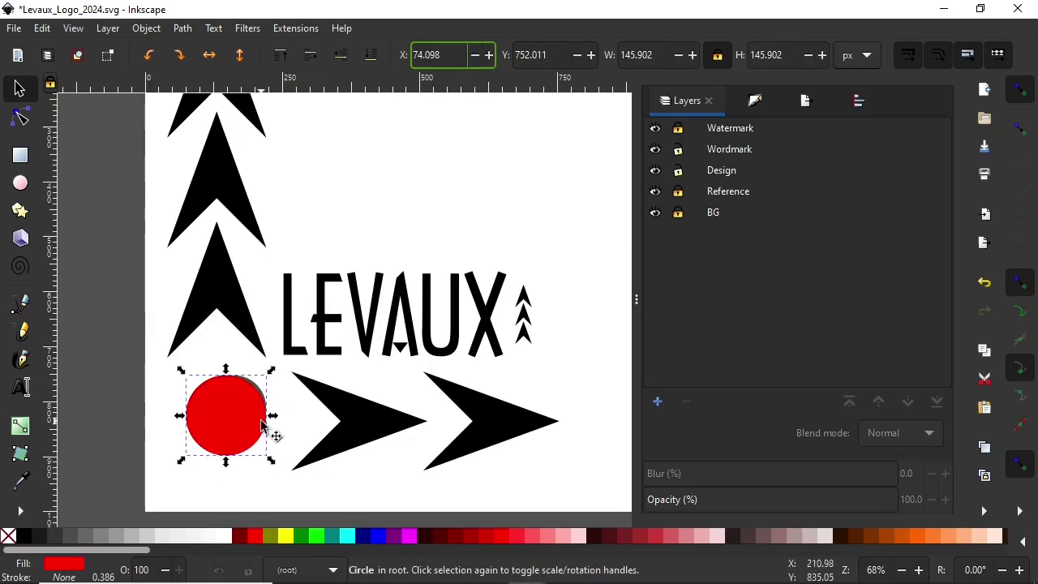
drag(215, 445, 215, 438)
shift+click(225, 424)
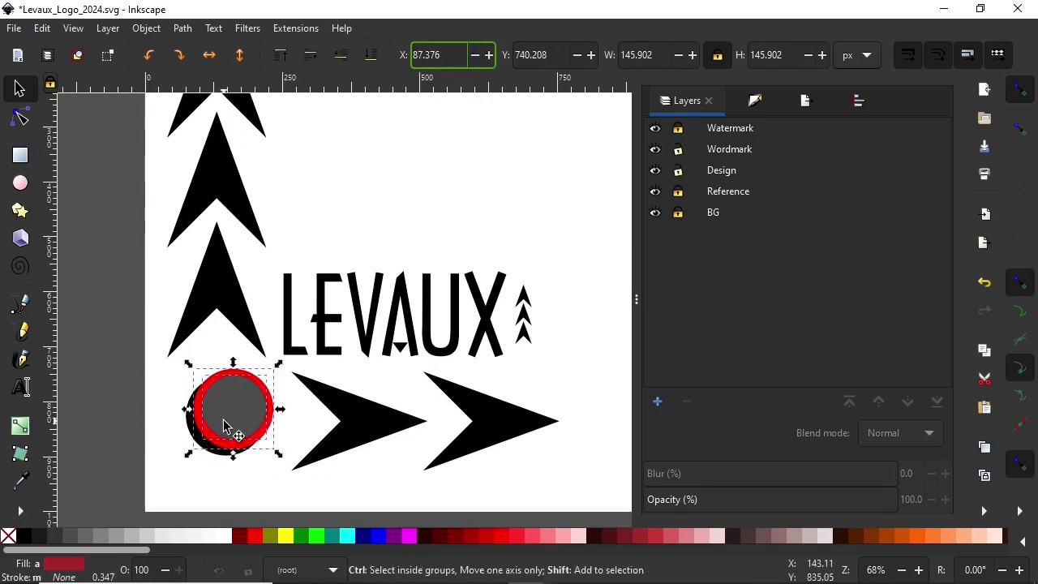
key(ctrl+shift+a)
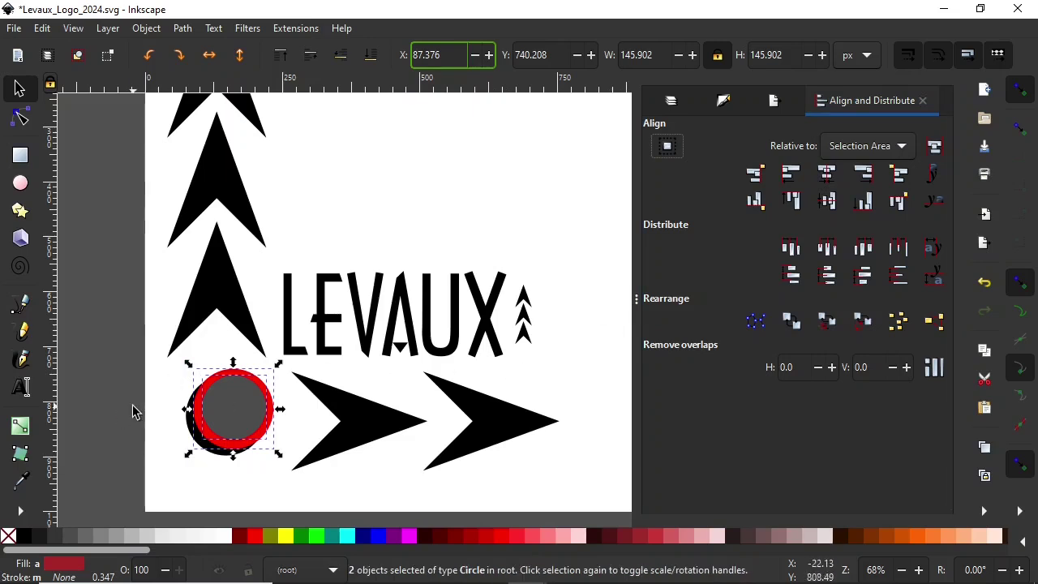
Step: Enlarge the red cutting circle to about 146 px
shift+click(190, 414)
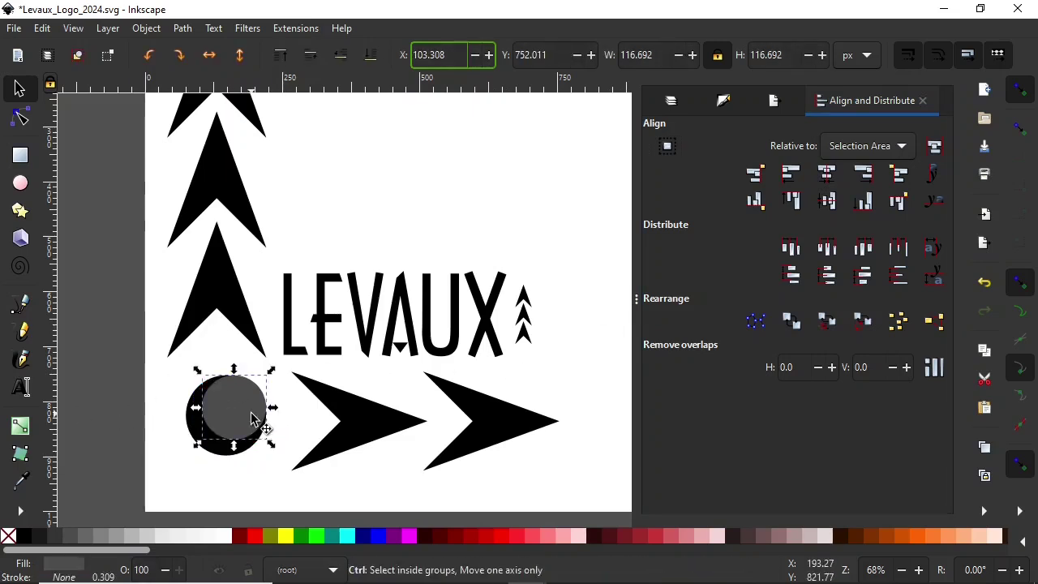
drag(273, 370, 287, 364)
drag(199, 445, 180, 460)
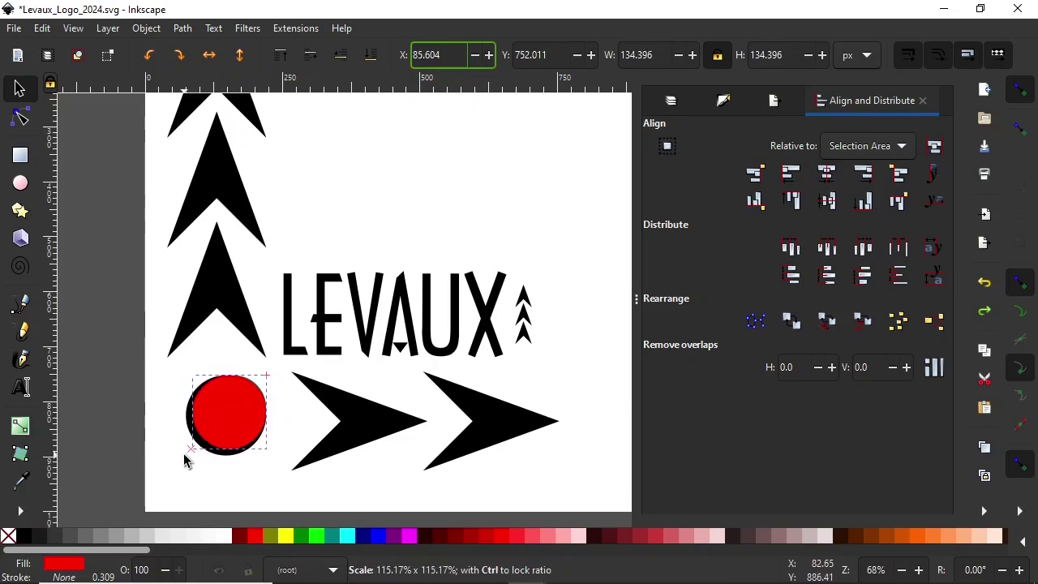
click(111, 424)
key(minus)
key(minus)
key(minus)
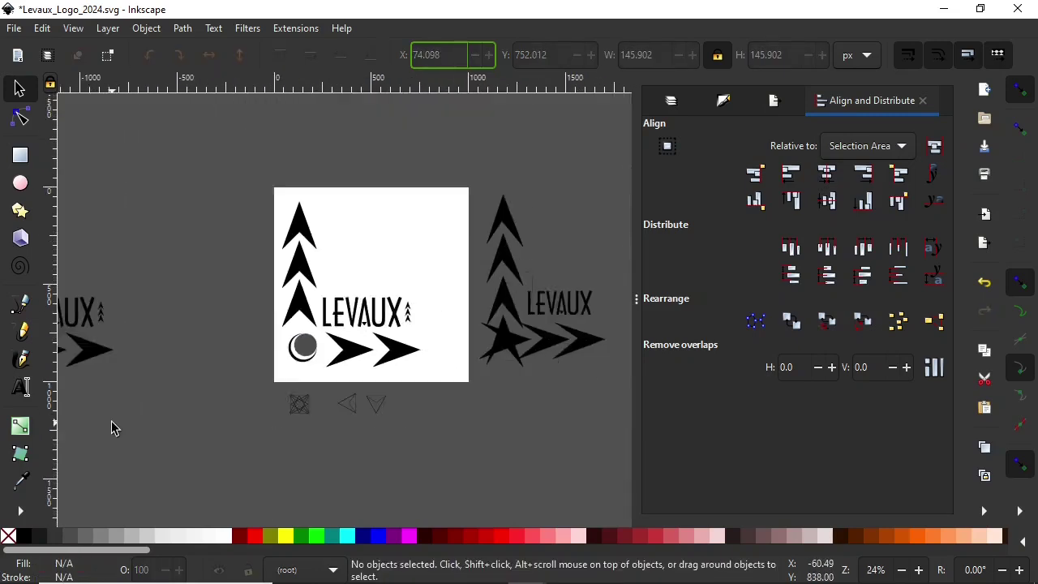
key(minus)
key(5)
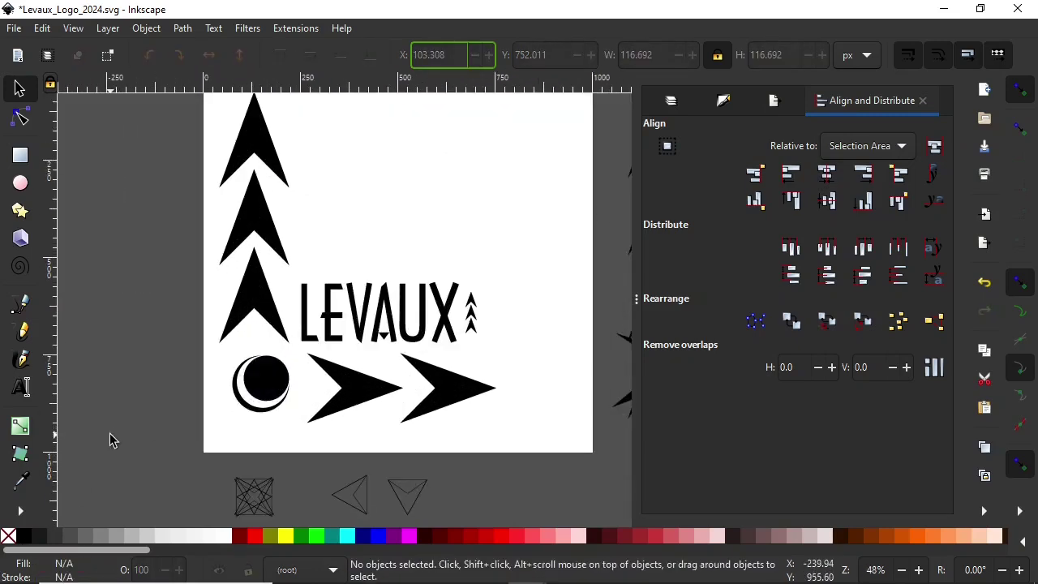
key(plus)
Step: Cut the red circle from the black one to form the crescent, and save
click(213, 438)
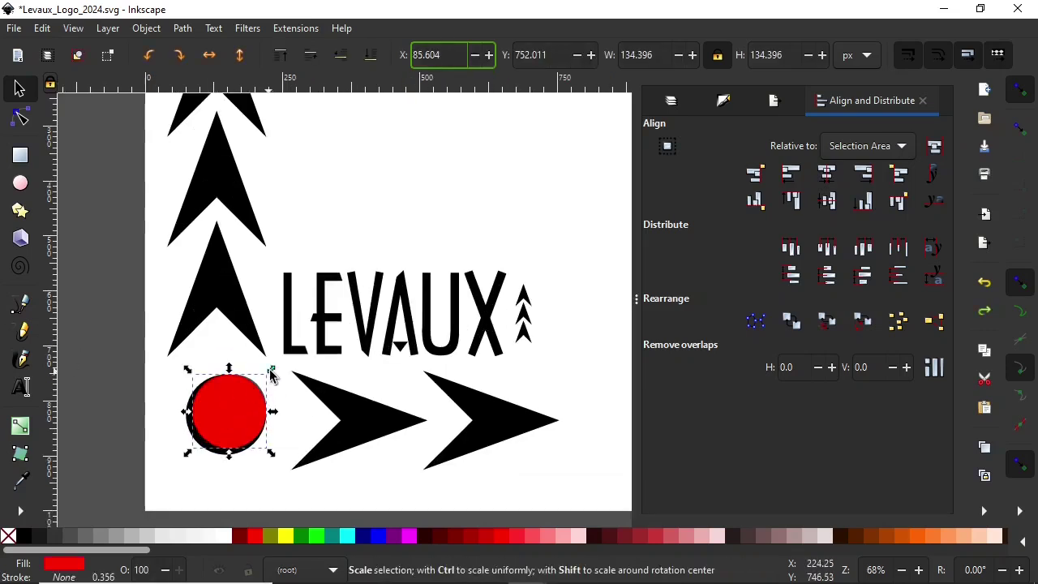
key(ctrl+k)
key(Escape)
key(minus)
key(minus)
key(Tab)
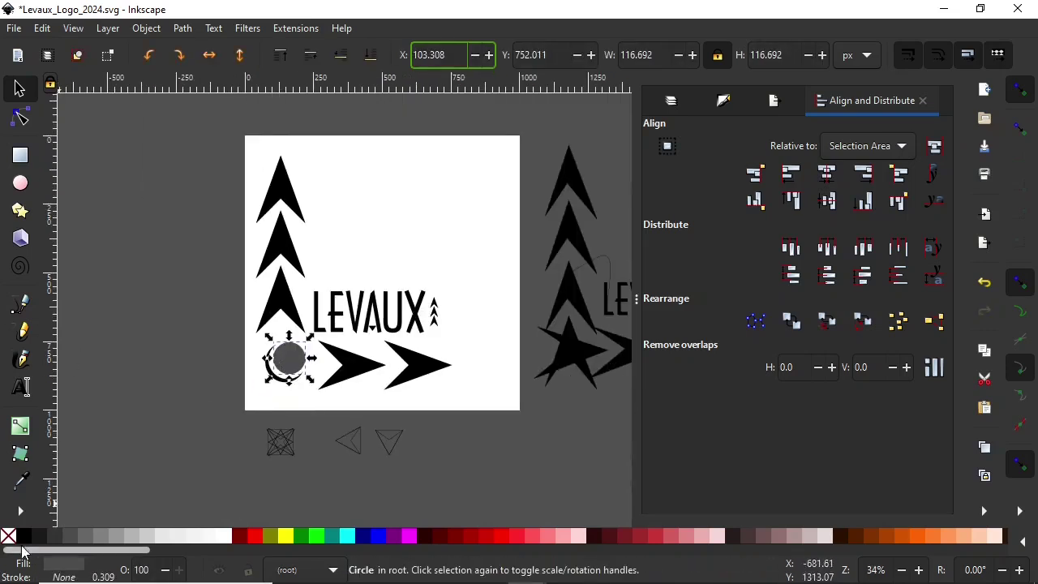
key(Escape)
key(ctrl+s)
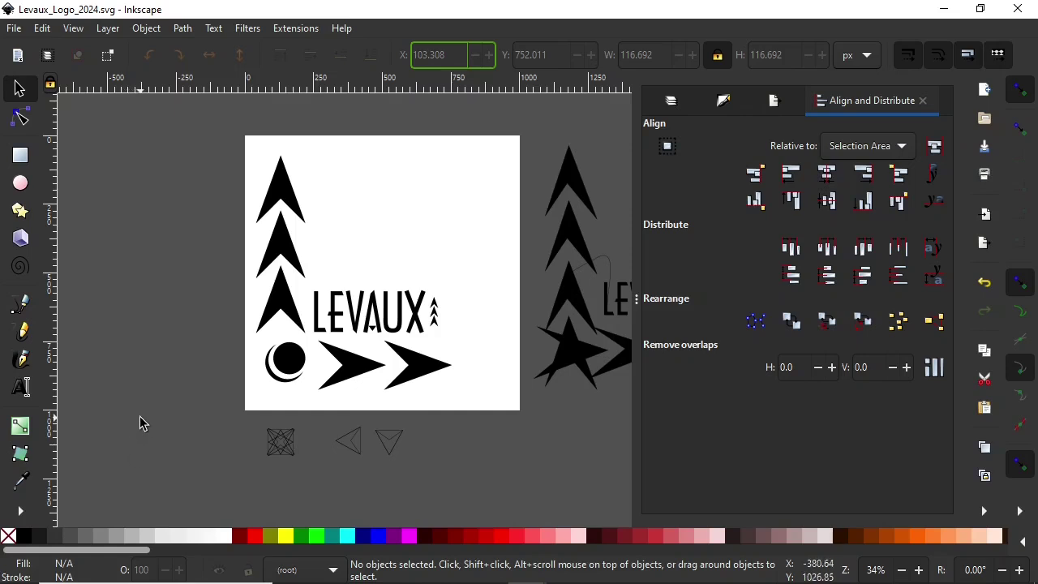
Step: Save the logo, test nudging the LEVAUX text and arrowhead column right, then undo
key(ctrl+s)
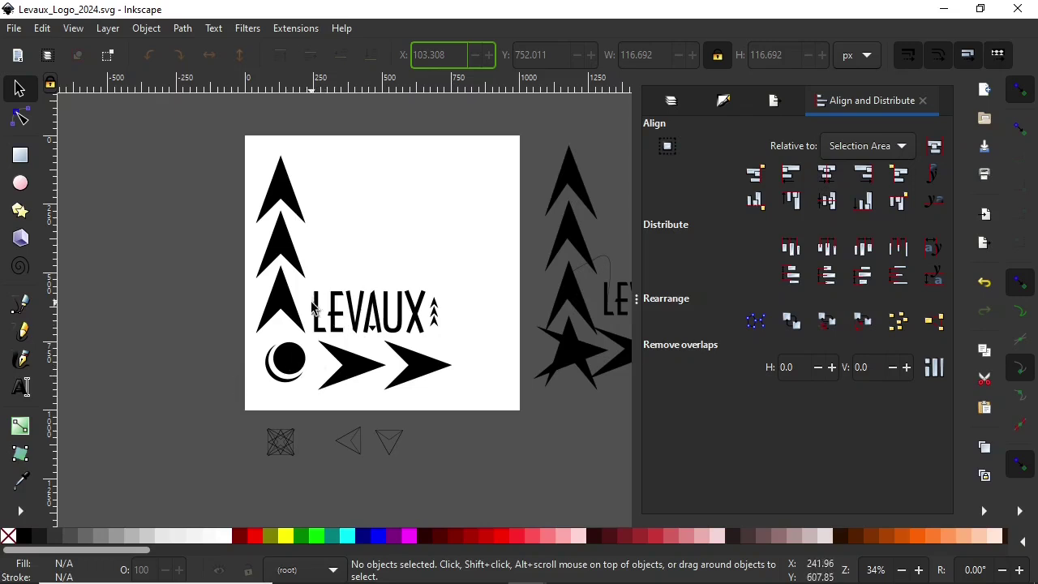
drag(308, 339, 510, 263)
key(shift+Right)
key(Tab)
key(shift+Right)
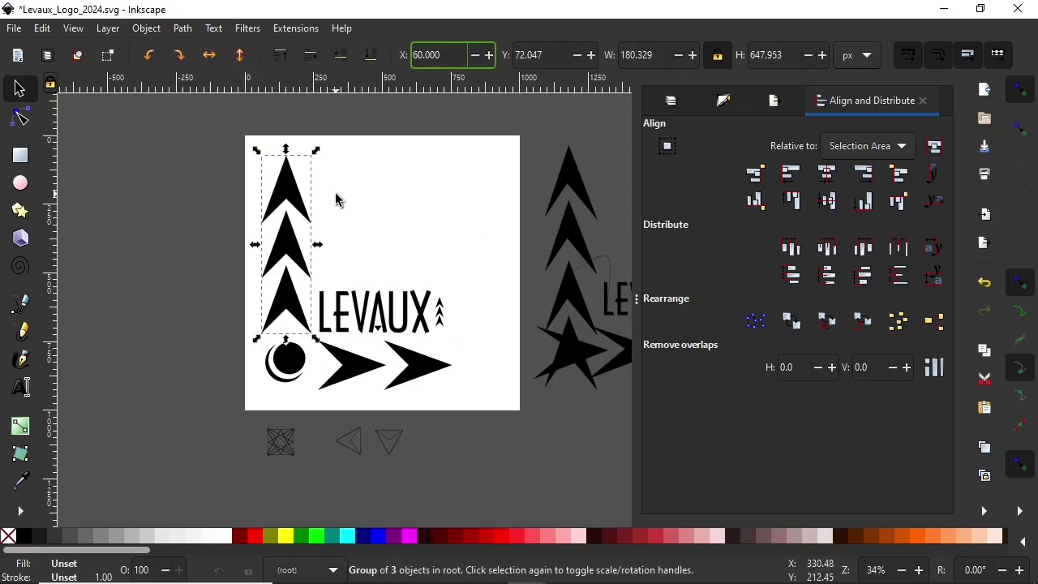
key(shift+Right)
click(128, 251)
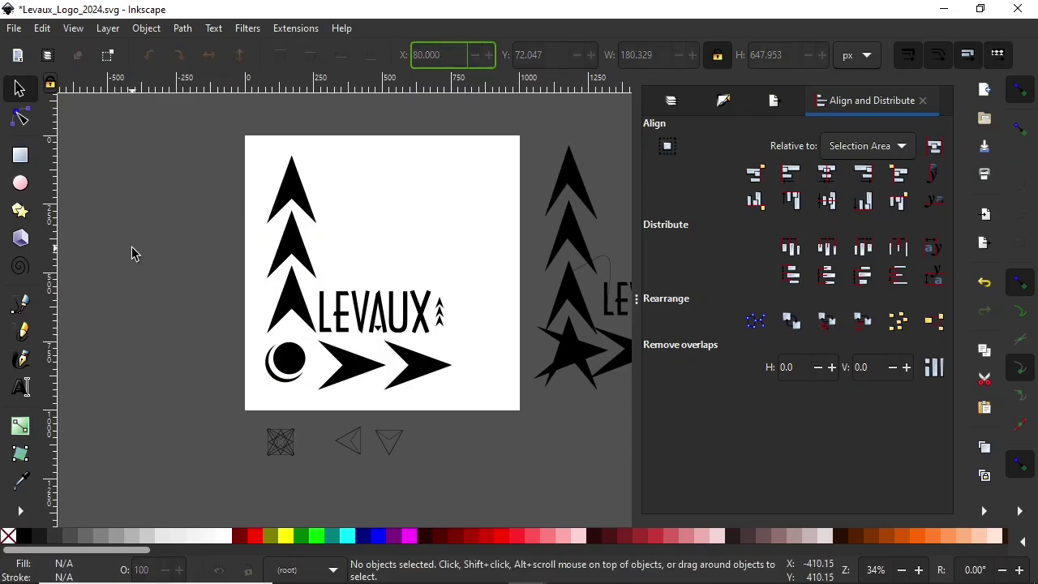
key(ctrl+z)
key(ctrl+z)
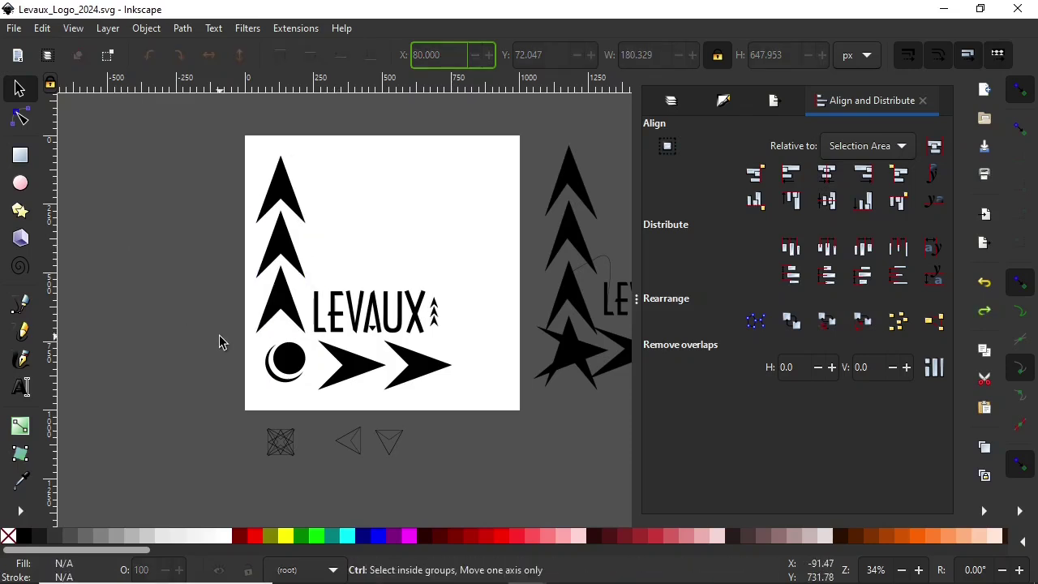
Step: Fill the disc inside the crescent with solid black and save the file
click(285, 358)
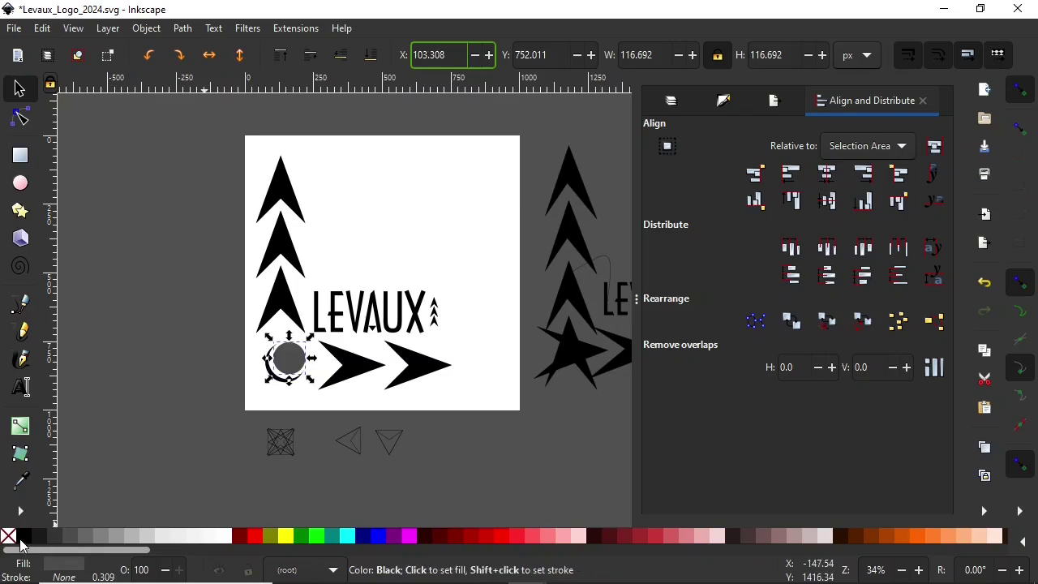
click(26, 535)
click(130, 463)
key(ctrl+s)
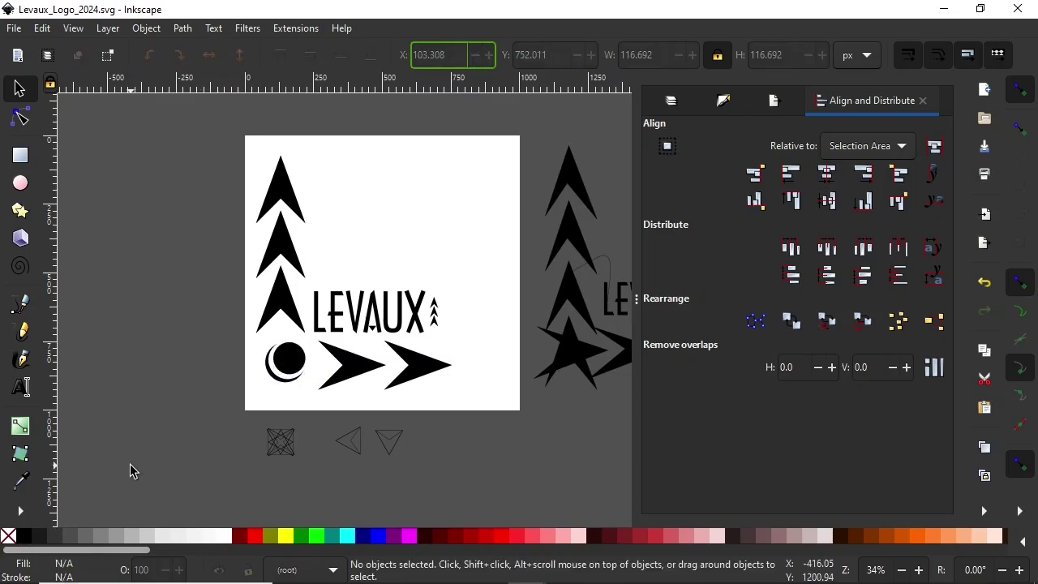
Step: Zoom in on the moon and try resizing its inner disc, then zoom back out
key(plus)
key(plus)
click(230, 418)
drag(193, 450, 189, 457)
click(116, 419)
click(230, 409)
click(115, 425)
key(minus)
key(minus)
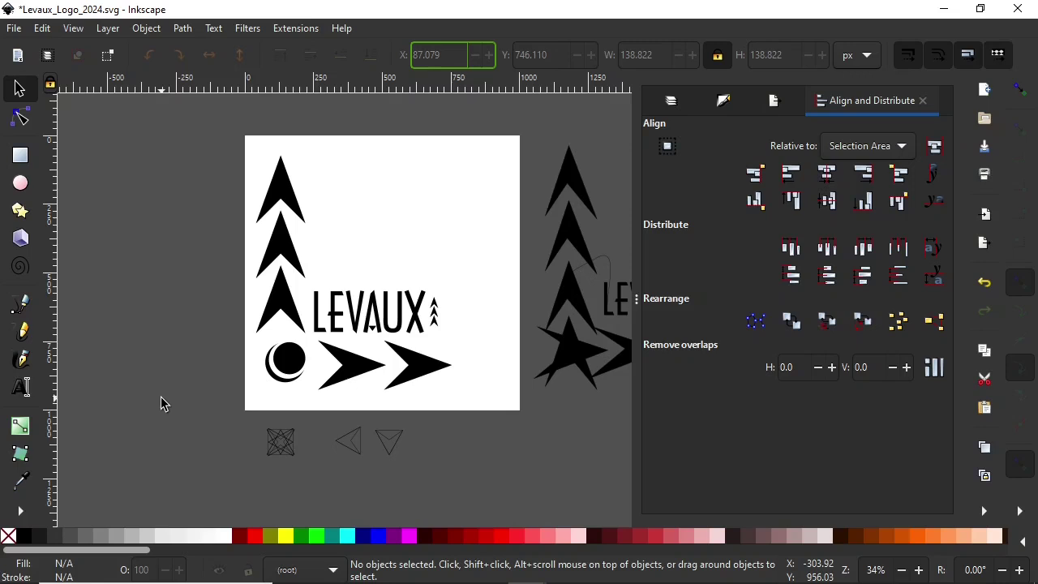
Step: Undo the disc resize to keep the solid black moon, and save the logo
key(ctrl+z)
key(ctrl+z)
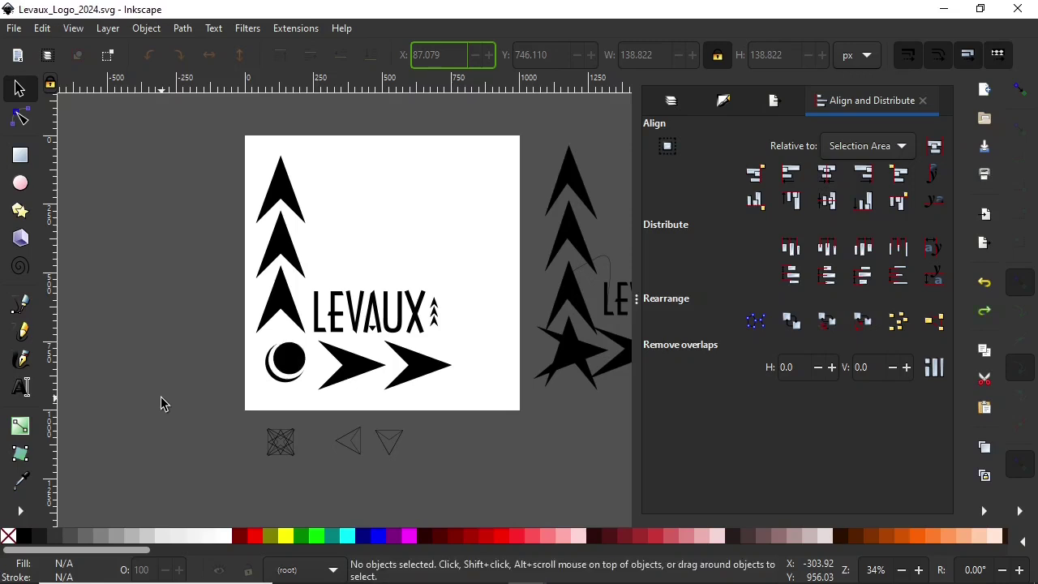
key(ctrl+shift+z)
key(ctrl+z)
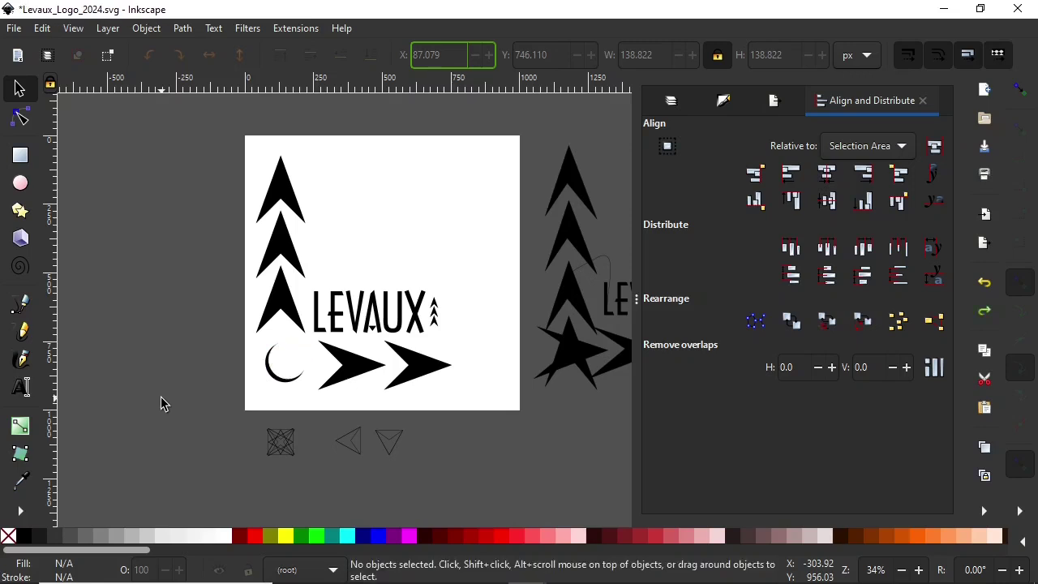
key(ctrl+z)
key(Escape)
key(ctrl+s)
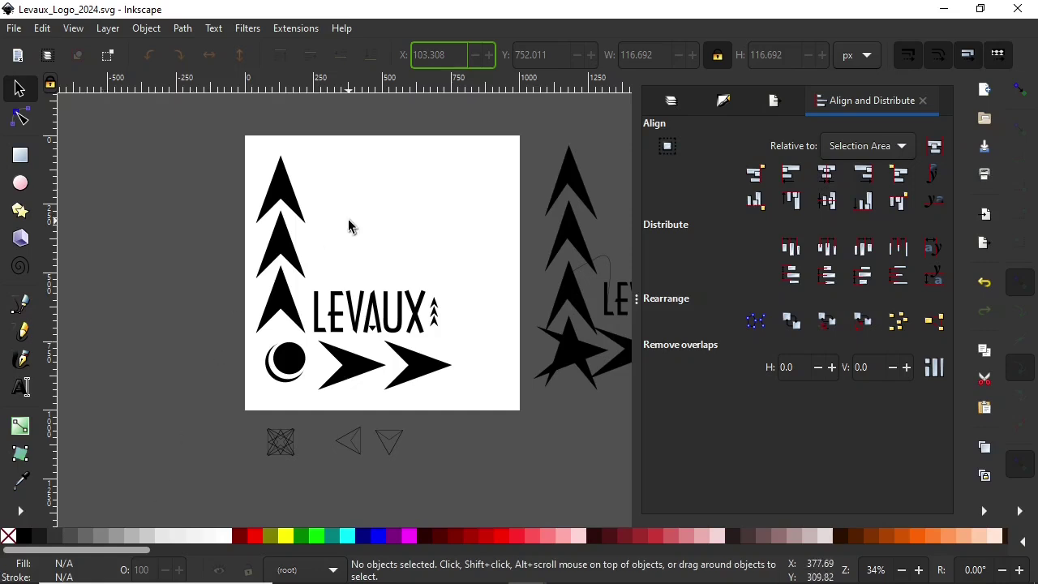
Step: Test moving the black disc left and undo, then start new text near the page top
drag(288, 373, 194, 353)
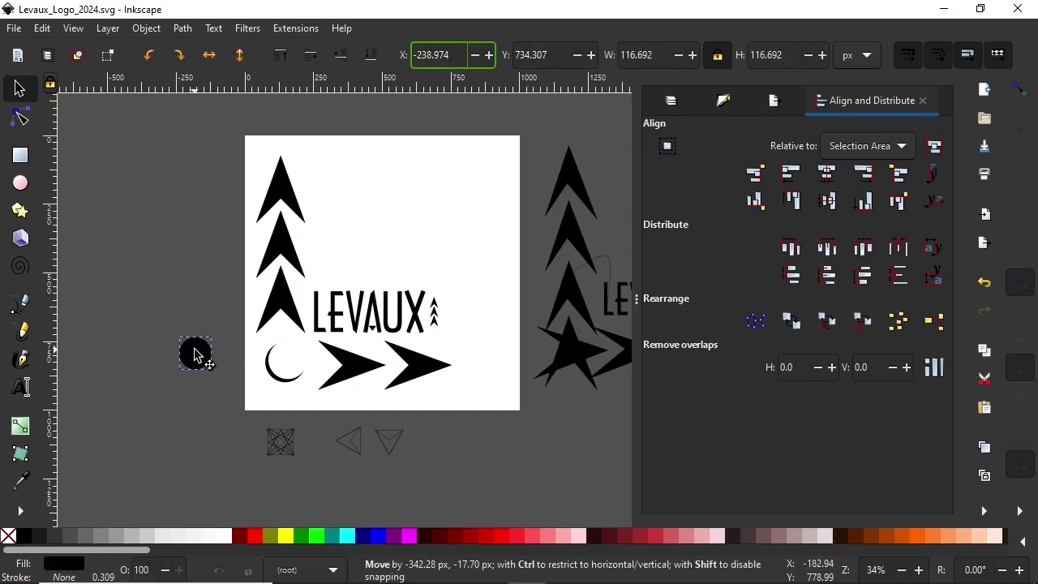
key(ctrl+z)
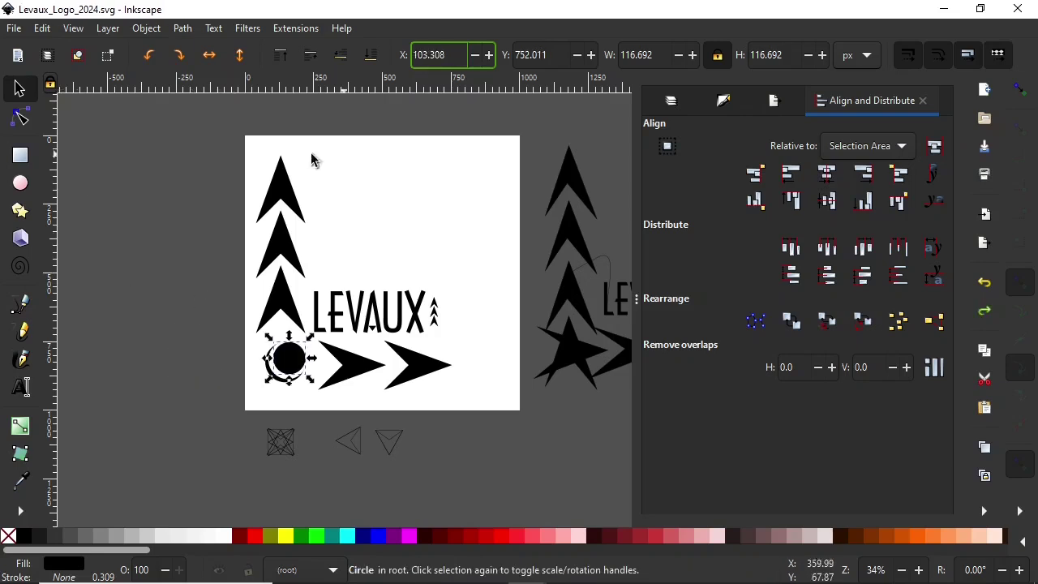
key(t)
click(355, 188)
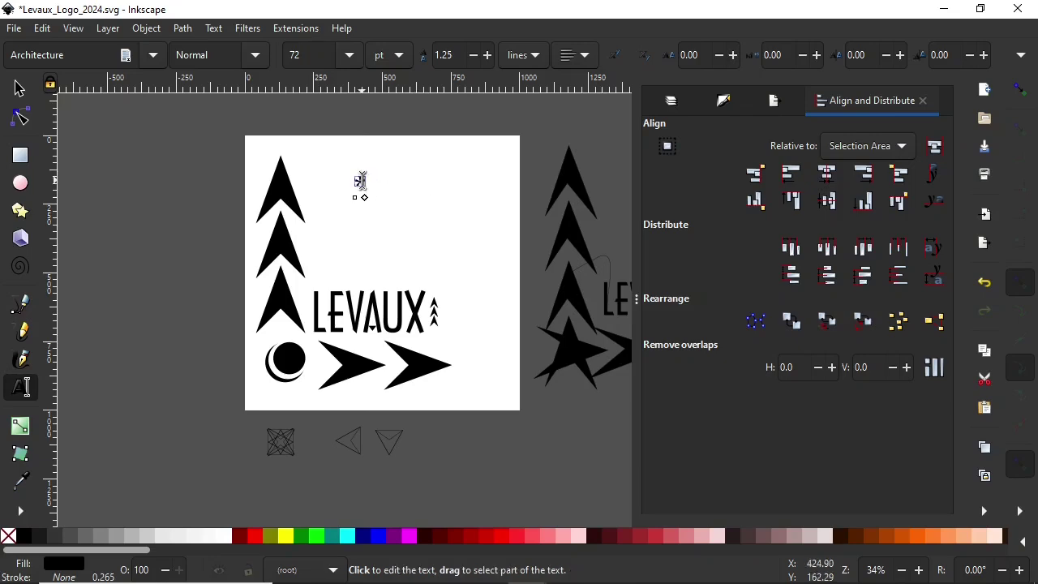
Step: Open the font size dropdown for the new 72 pt Architecture text
click(349, 54)
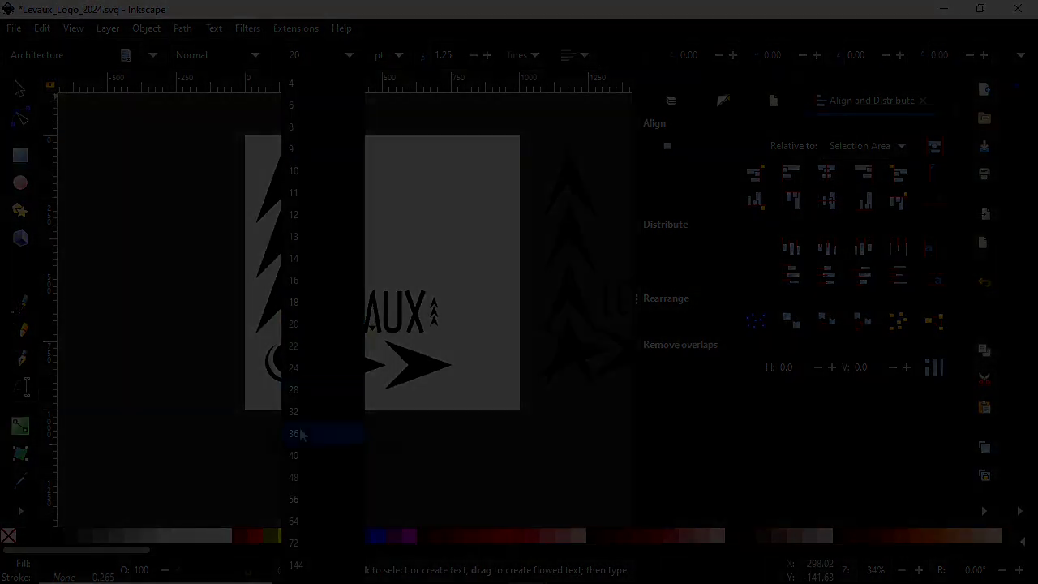